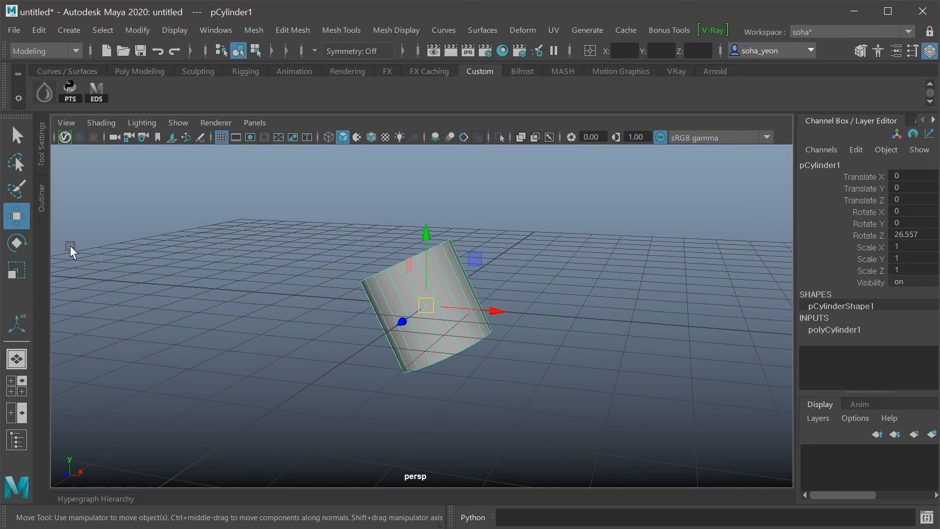
- Set the Move tool's axis orientation to Object and move the tilted cylinder along its own Y axis by about X -0.077, Y 0.153
double_click(19, 216)
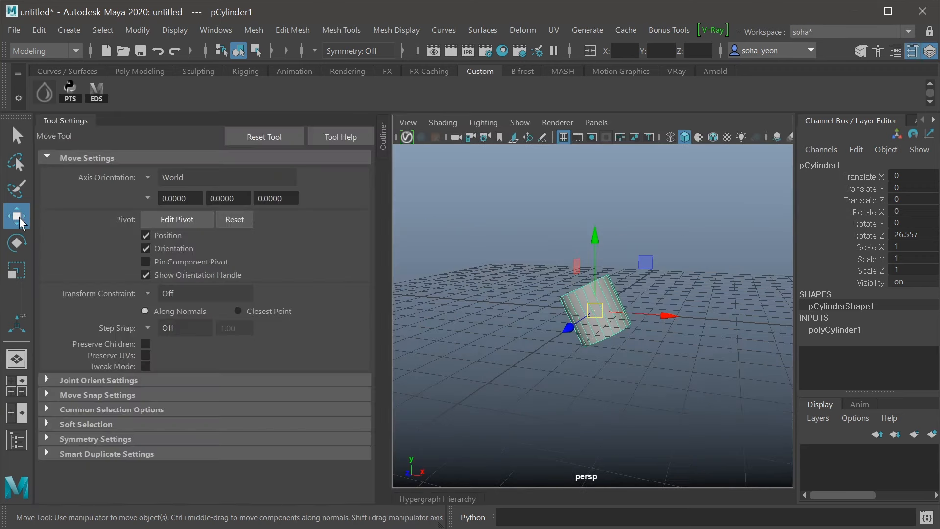
click(148, 177)
click(173, 185)
alt+drag(666, 333, 584, 317)
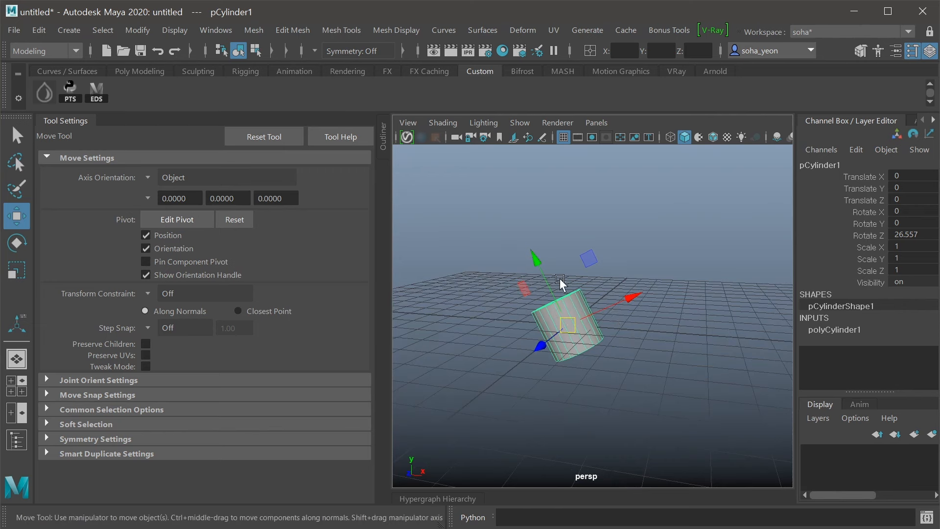
drag(542, 272, 558, 256)
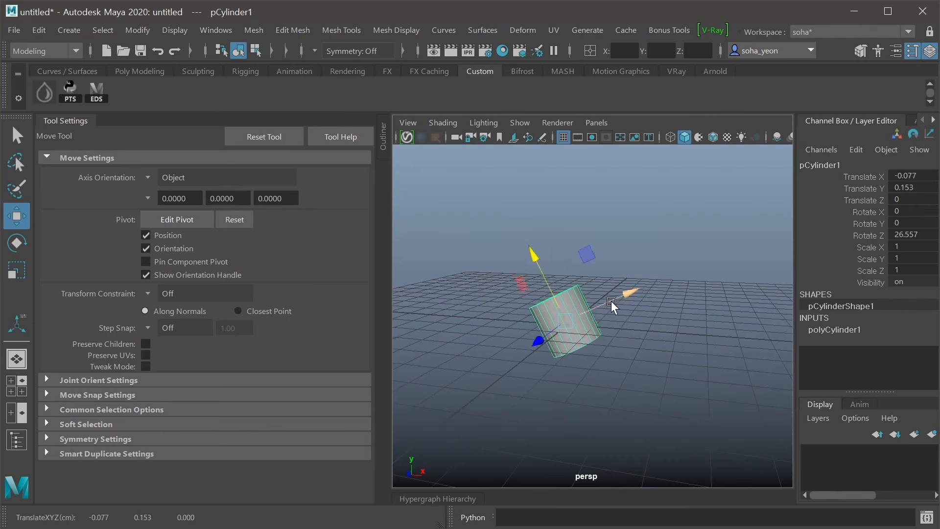
- Switch the cylinder to face selection and select several separate side faces spaced around it
scroll(607, 303, up, 3)
alt+drag(601, 307, 526, 280)
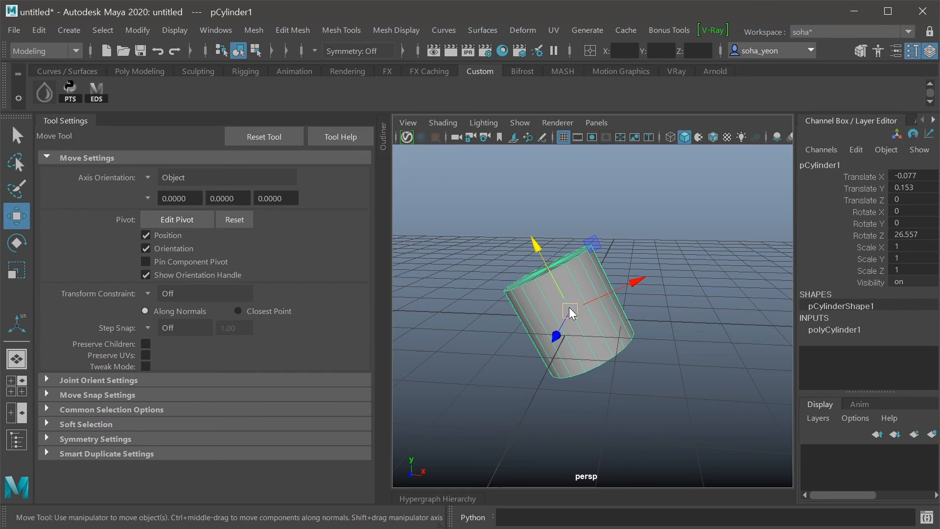
drag(570, 312, 491, 307)
drag(562, 308, 563, 309)
drag(492, 272, 492, 272)
drag(572, 304, 563, 339)
click(603, 301)
click(615, 355)
alt+drag(659, 369, 562, 318)
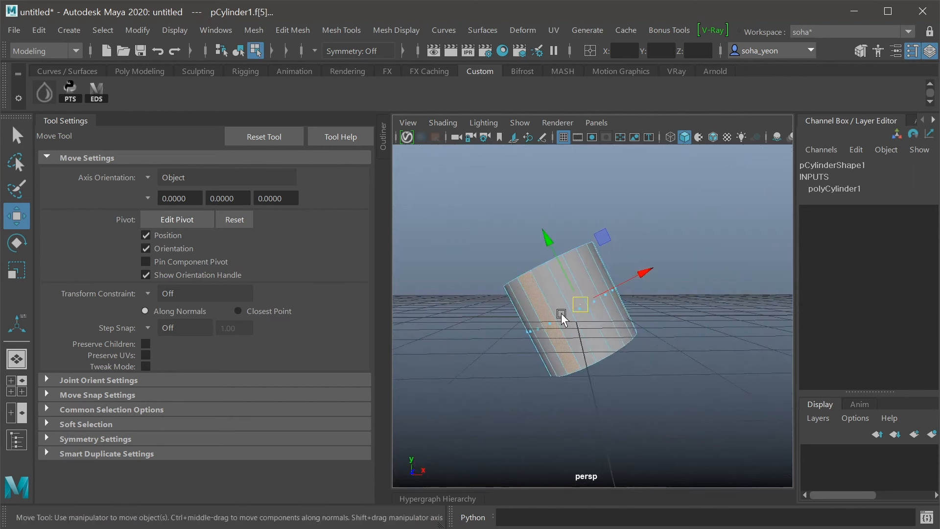
- Try to move the selected side faces along the cylinder's object axes, and undo the move
alt+drag(651, 277, 555, 244)
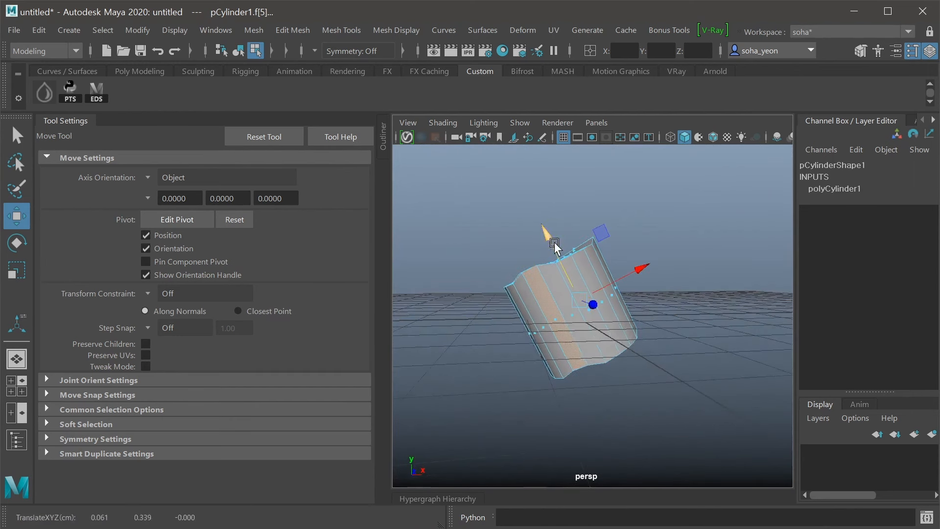
key(ctrl+z)
alt+drag(640, 273, 637, 352)
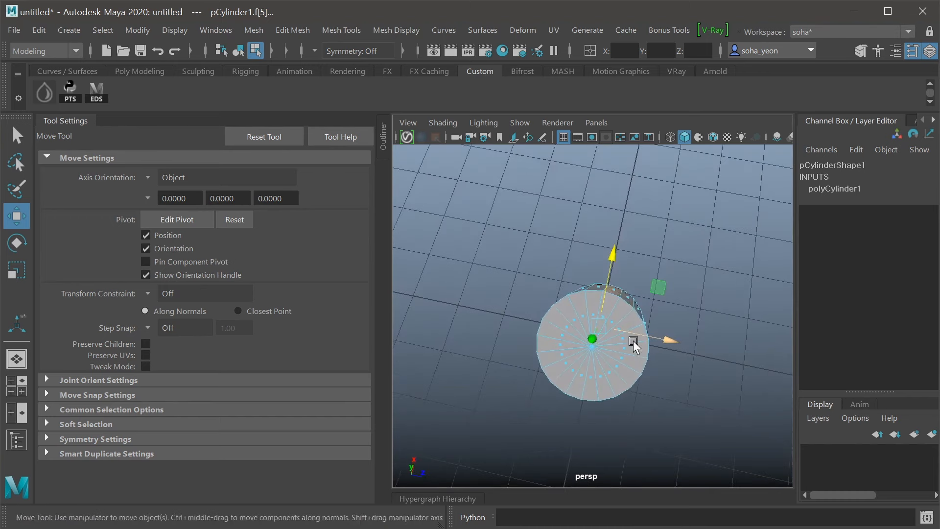
mouse_move(609, 305)
alt+mouse_down()
mouse_move(603, 294)
mouse_move(619, 296)
alt+mouse_up()
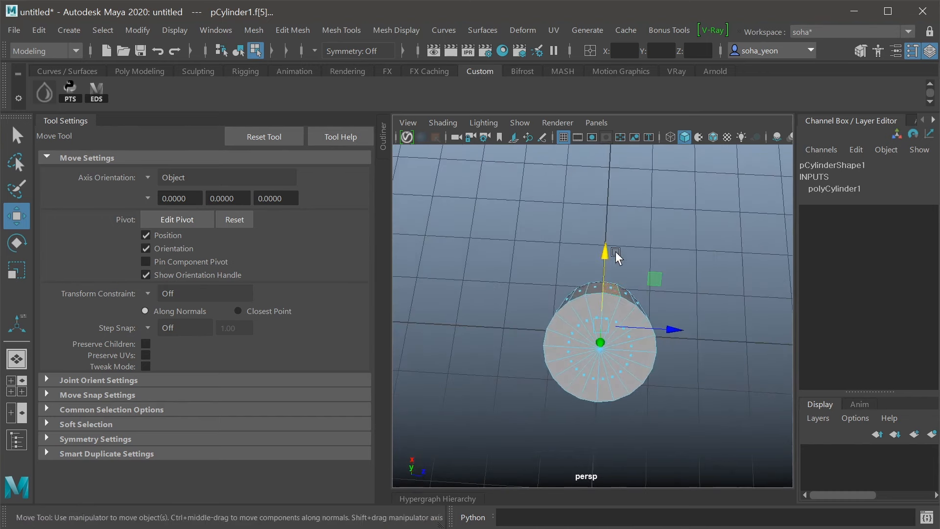
mouse_move(616, 256)
alt+mouse_down()
mouse_move(563, 360)
mouse_move(579, 349)
mouse_move(610, 360)
mouse_move(636, 407)
alt+mouse_up()
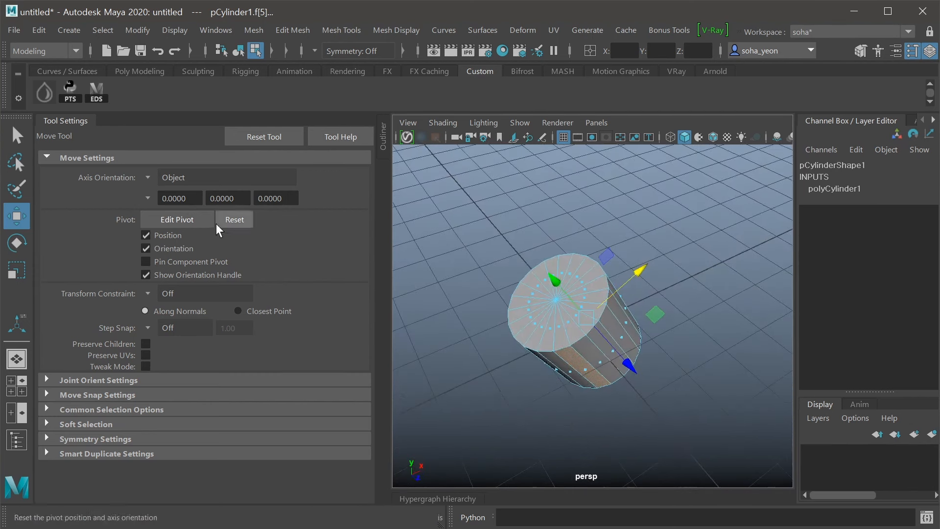
- Set the Move tool's axis orientation to Component and pull the selected side faces outward, each along its own axis
click(148, 177)
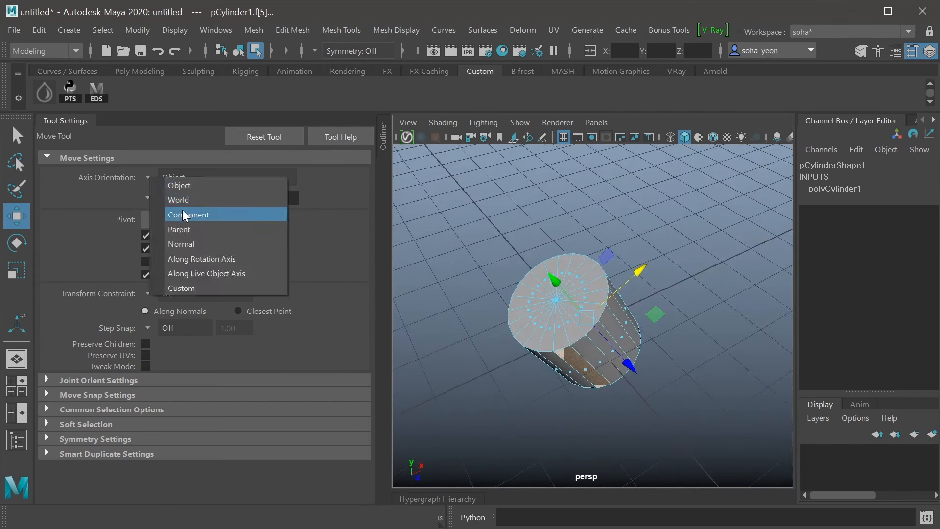
click(182, 212)
alt+drag(618, 338, 472, 366)
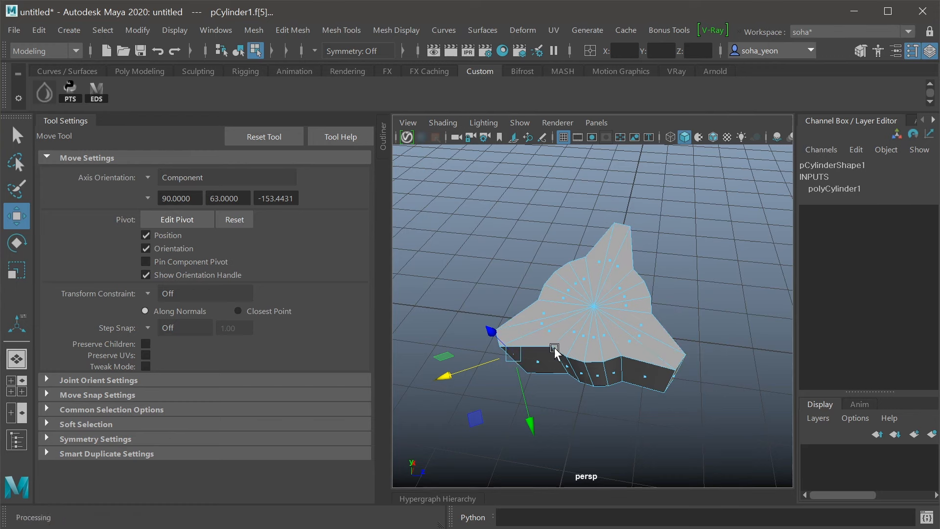
alt+drag(538, 293, 491, 339)
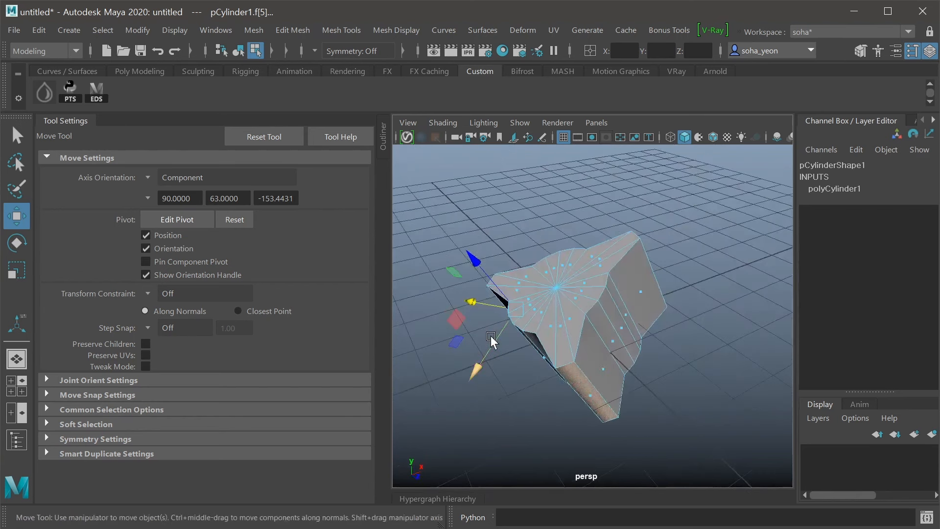
alt+drag(491, 339, 615, 349)
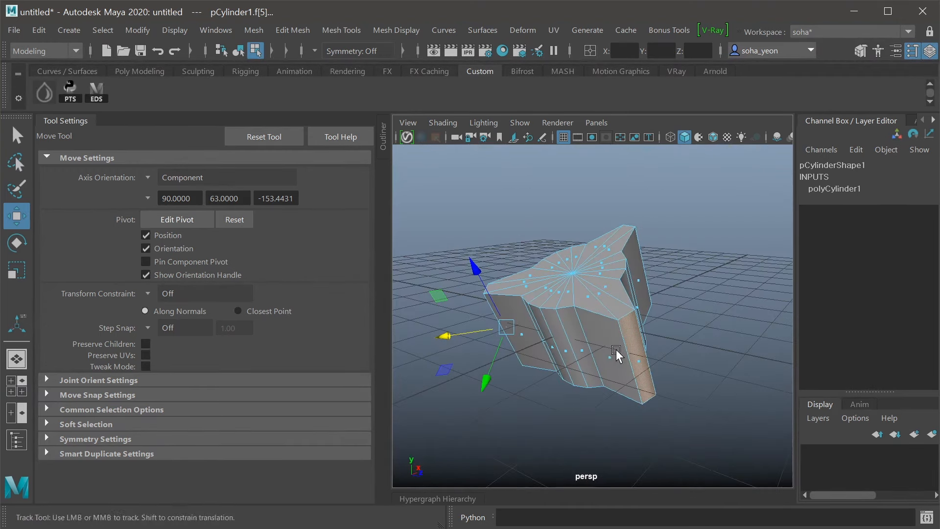
- Try to scale the selected faces with the Scale tool's Object axis orientation
click(17, 271)
alt+drag(539, 367, 603, 339)
drag(598, 304, 697, 379)
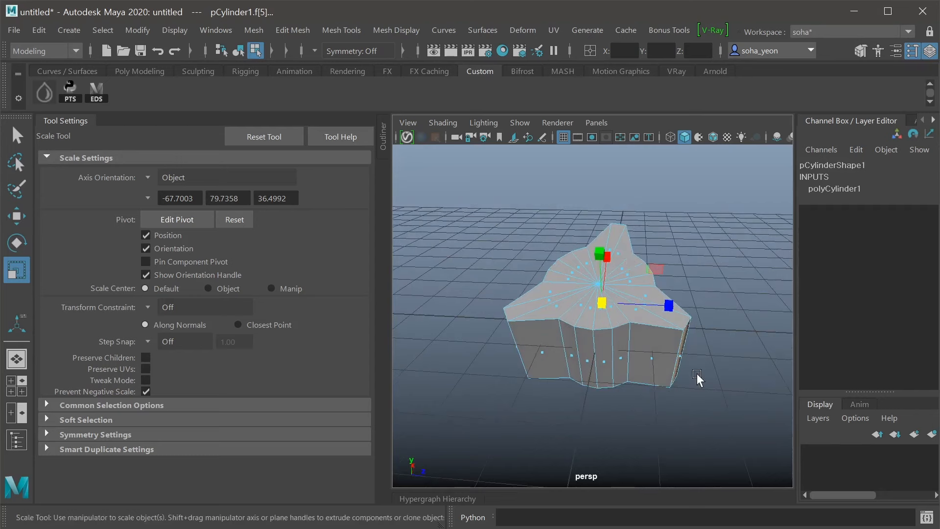
alt+drag(598, 308, 574, 374)
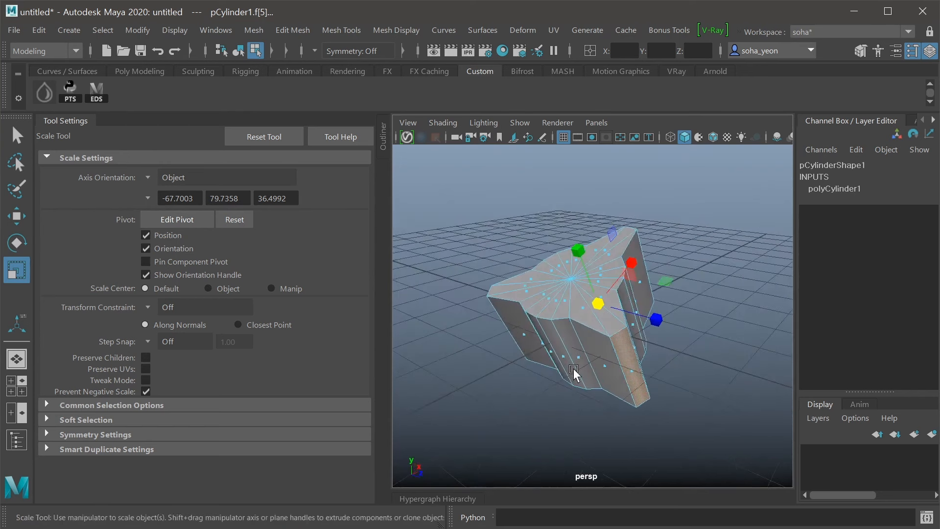
- Set the Scale tool's axis orientation to Component and scale each selected face along its own axes
click(147, 177)
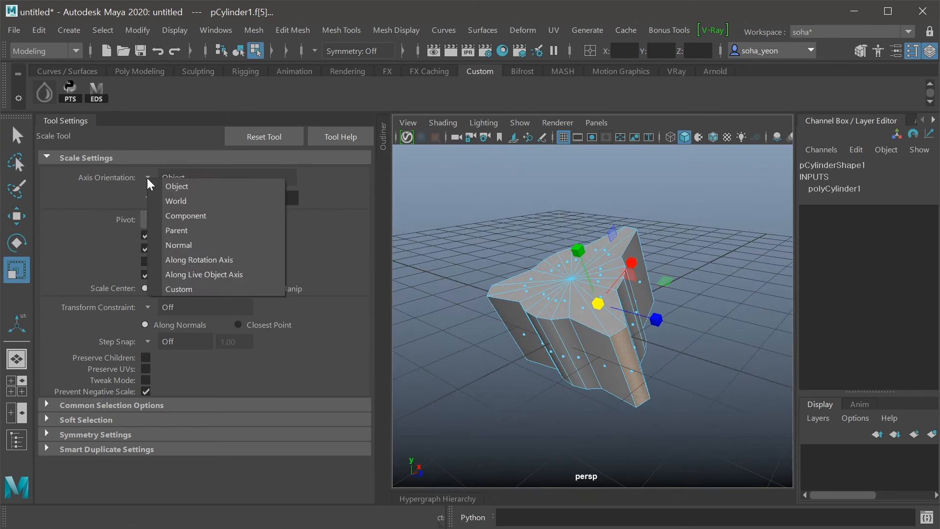
click(190, 215)
mouse_move(577, 313)
alt+mouse_down()
mouse_move(542, 346)
mouse_move(562, 392)
mouse_move(499, 333)
mouse_move(602, 311)
mouse_move(568, 319)
alt+mouse_up()
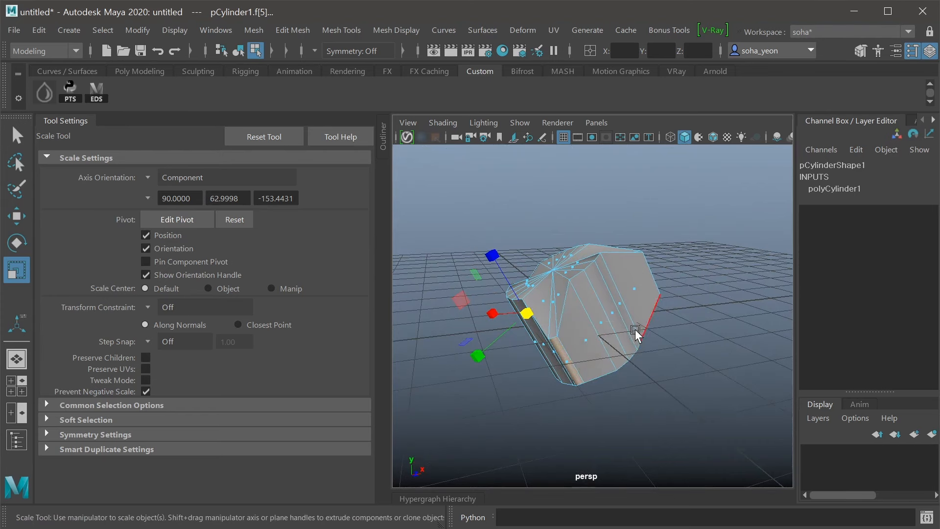
alt+drag(635, 334, 613, 337)
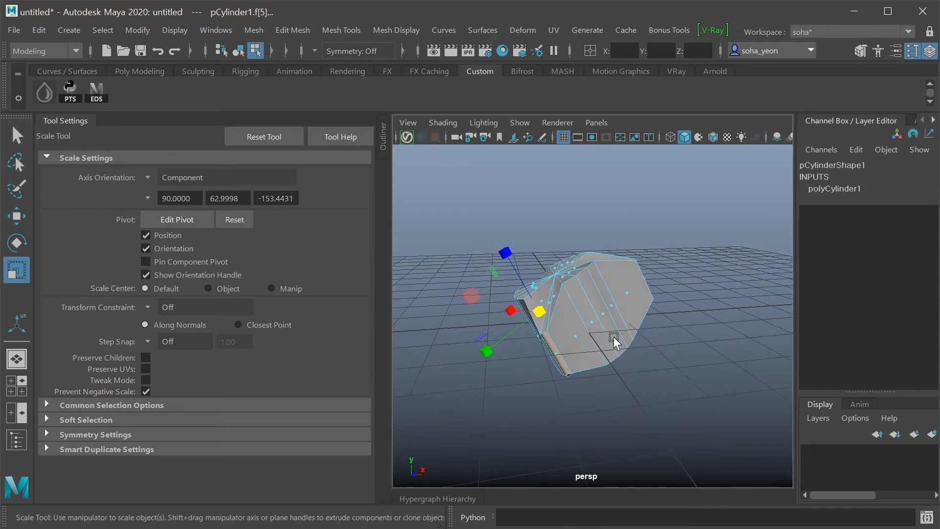
- Return to object selection, select the deformed cylinder and delete it
key(F8)
drag(706, 400, 467, 225)
key(Delete)
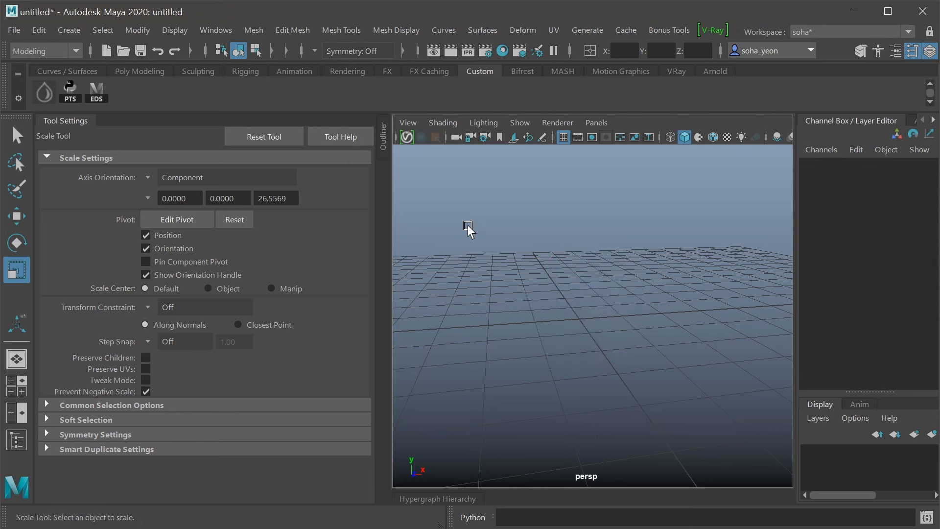
- Reset the Scale tool and the Move tool to their default settings
click(254, 141)
click(16, 216)
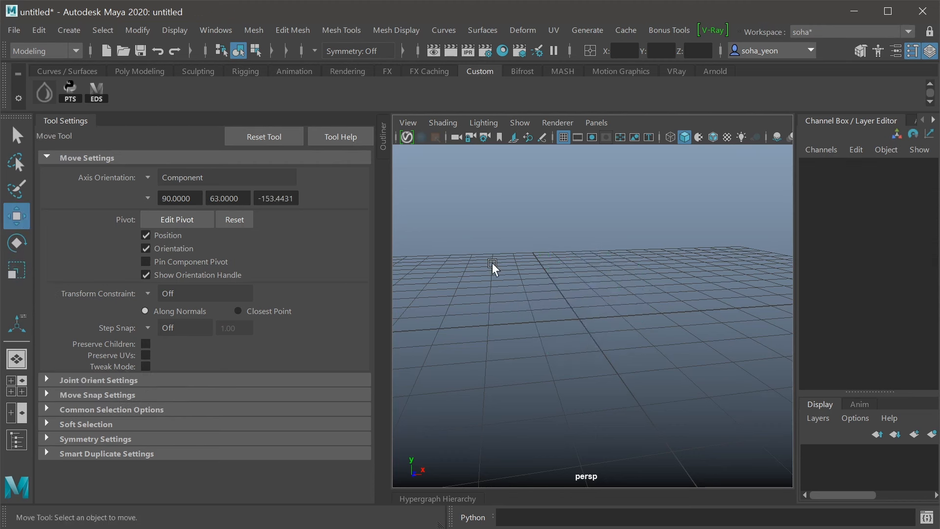
click(252, 137)
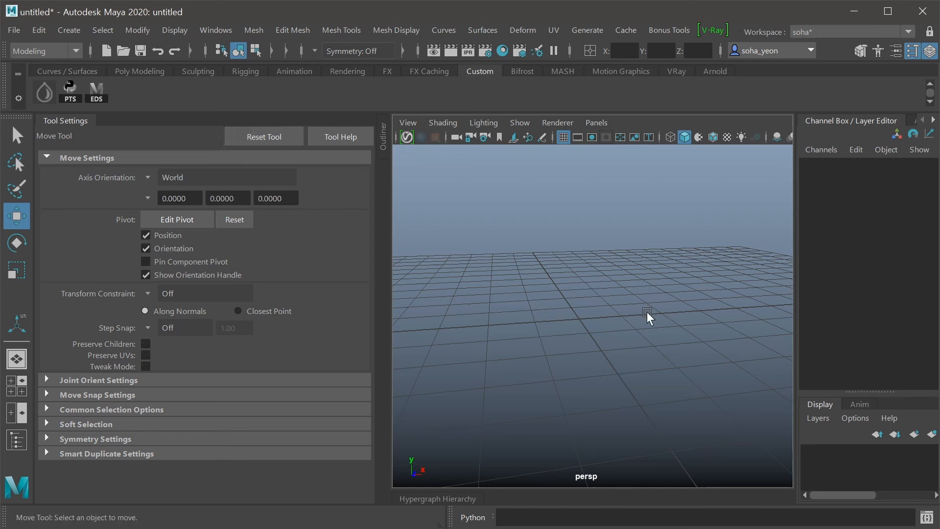
- Create a polygon cylinder and raise it to about 3.016 in Translate Y, leaving it deselected
shift+right_drag(599, 315, 531, 313)
drag(578, 260, 578, 113)
click(594, 321)
- Create a polygon cube at the origin and open the Hypergraph Hierarchy view
shift+right_drag(574, 315, 592, 353)
alt+drag(591, 353, 509, 415)
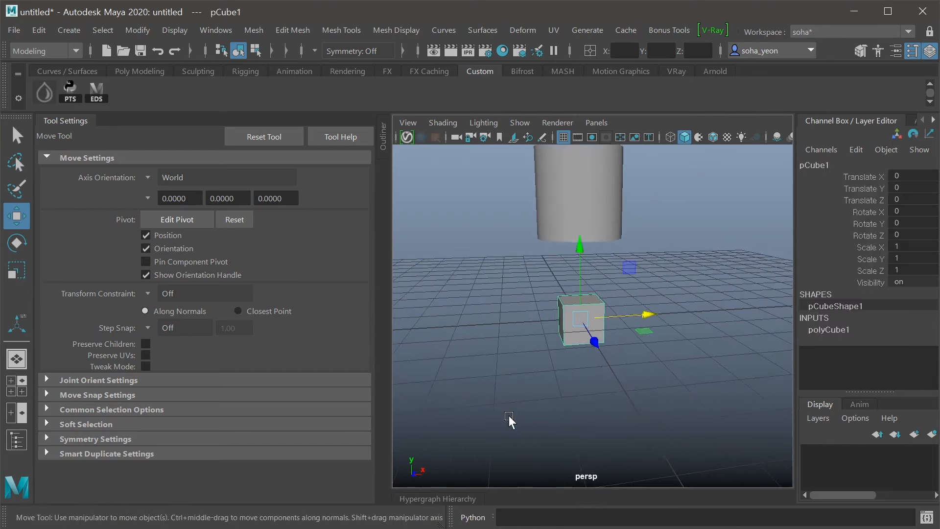
click(454, 498)
alt+right_drag(578, 289, 609, 249)
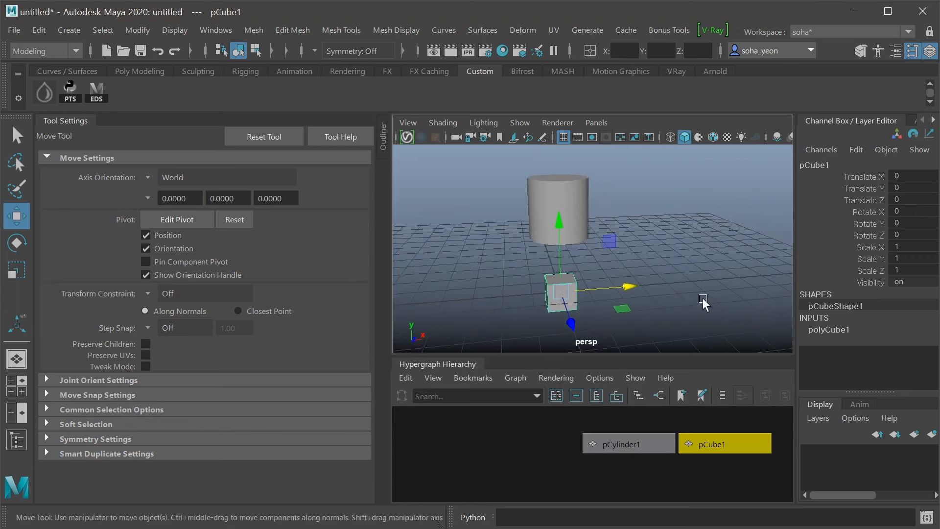
- Parent the cube under the cylinder and select each node in the hierarchy to check the relationship
click(537, 278)
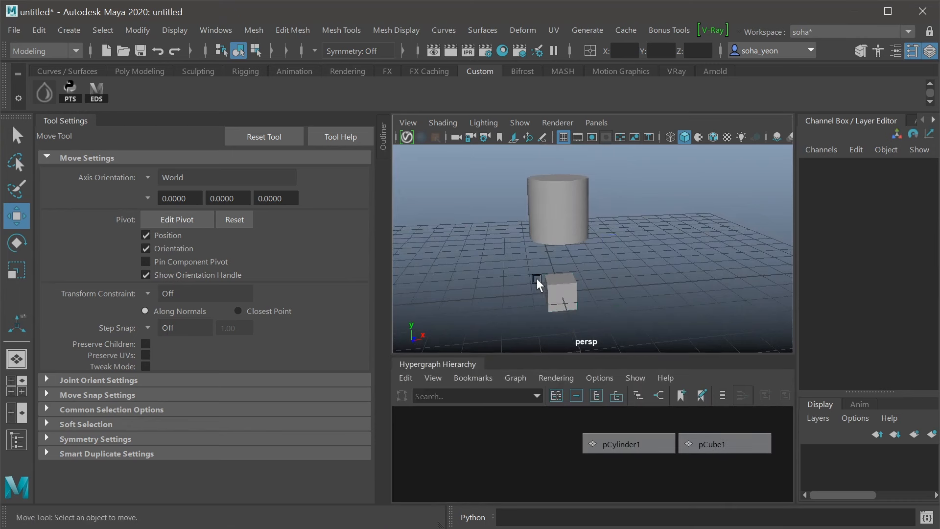
click(576, 296)
shift+click(558, 199)
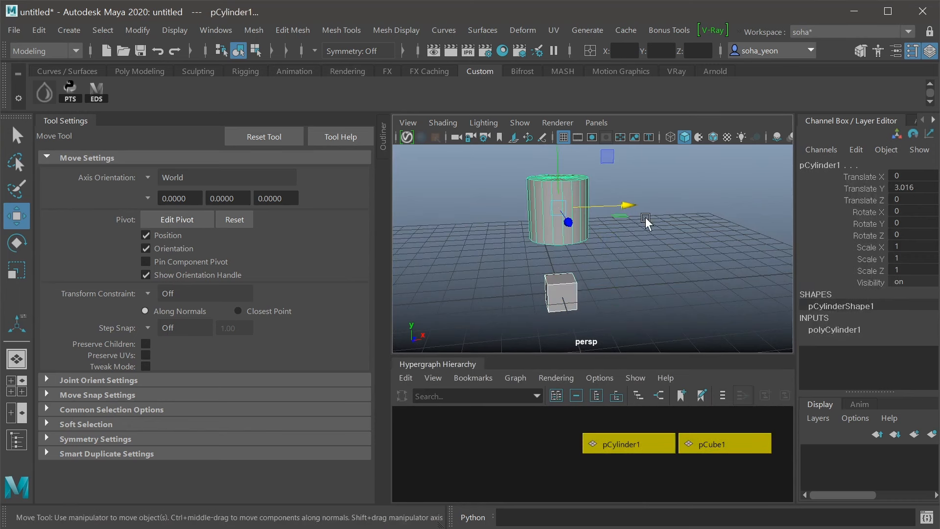
key(p)
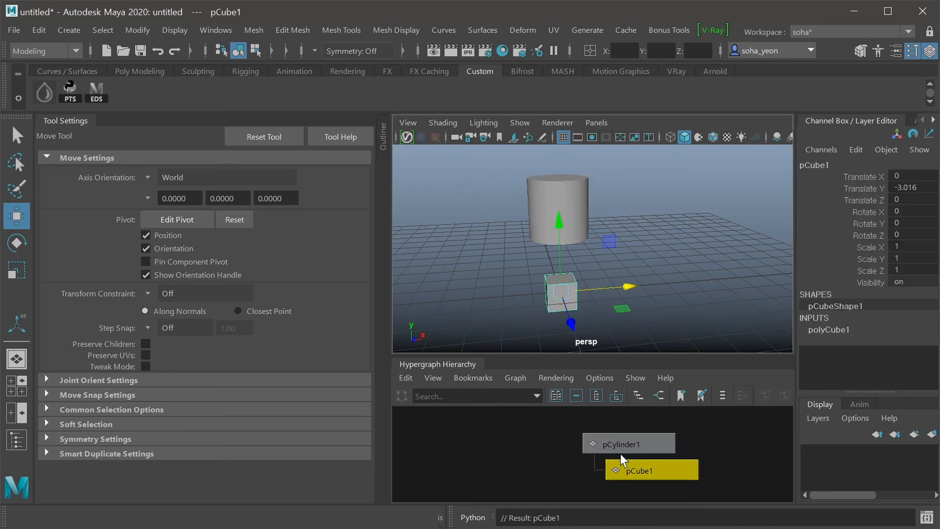
click(633, 445)
click(654, 470)
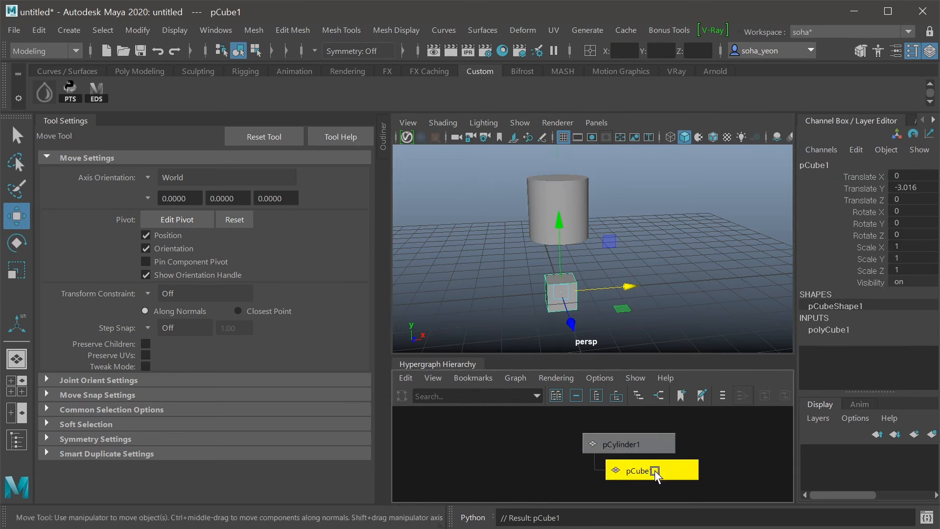
- Rotate the parent cylinder about its Z axis so that it tilts together with the child cube, and clear the selection
click(650, 253)
drag(488, 195, 665, 226)
key(e)
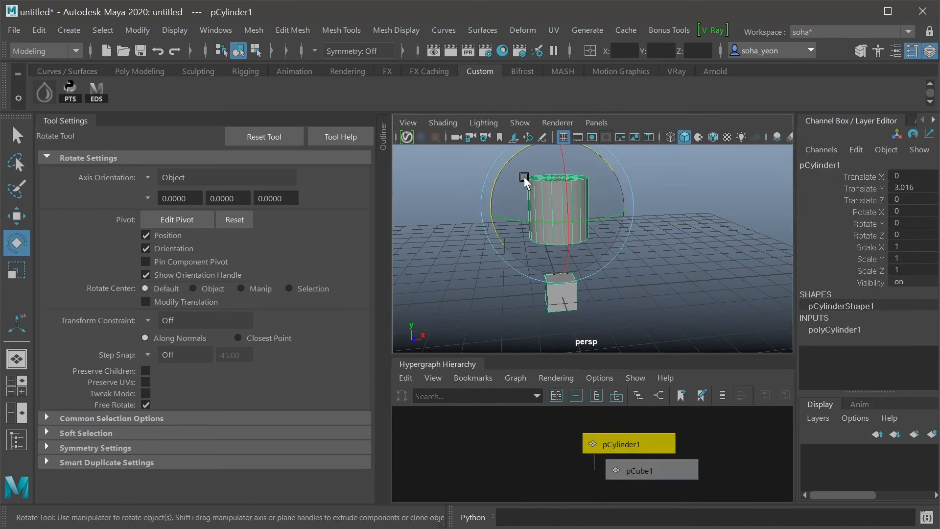
drag(506, 171, 473, 197)
key(w)
click(657, 293)
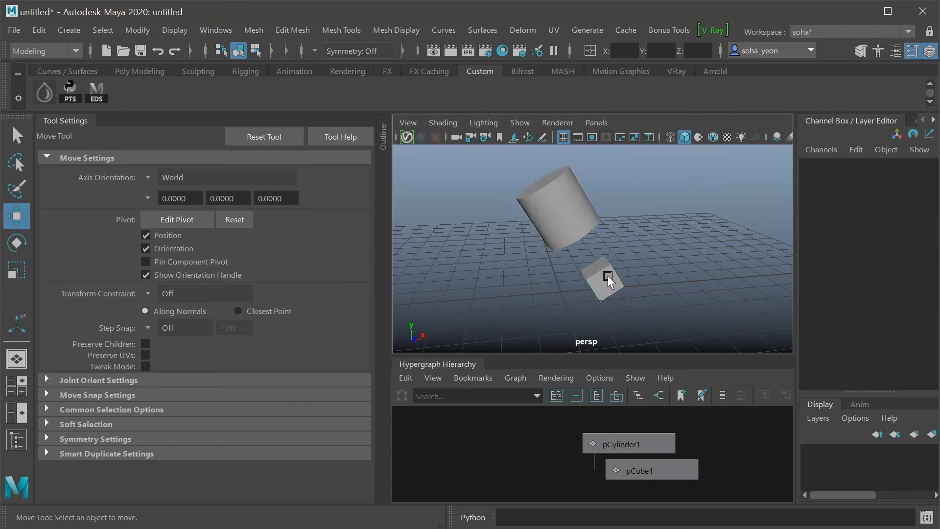
- Rotate the child cube about its Z axis to about -34.5 degrees and switch back to the Move tool
click(607, 275)
mouse_move(591, 276)
alt+mouse_down()
mouse_move(548, 243)
mouse_move(551, 281)
mouse_move(575, 272)
alt+mouse_up()
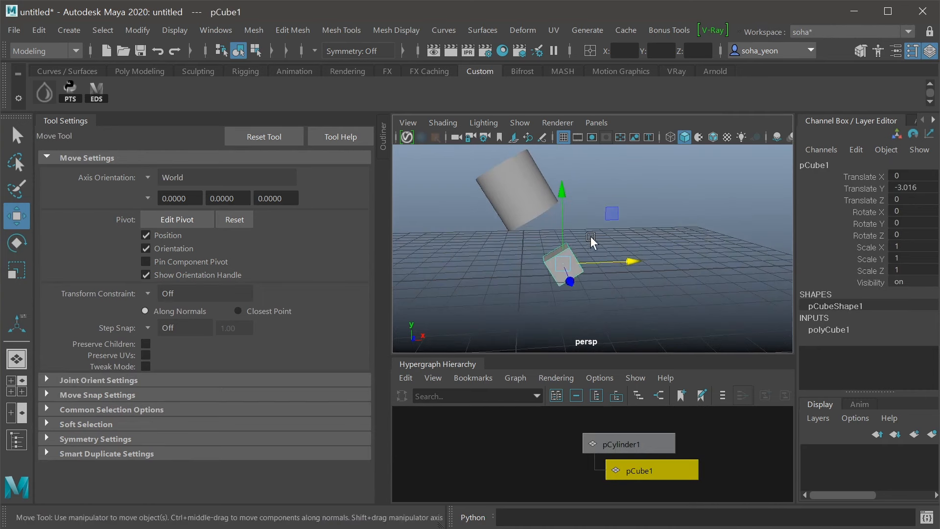
key(e)
drag(582, 198, 626, 225)
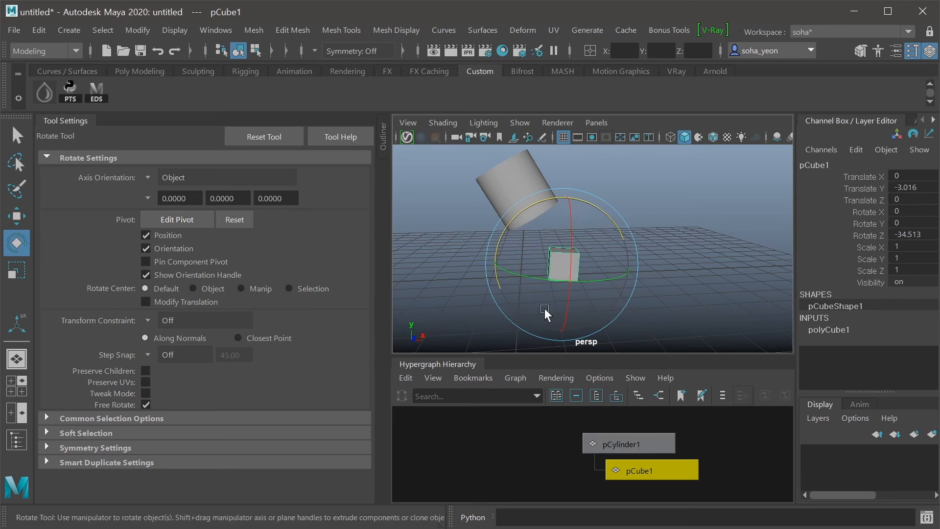
key(w)
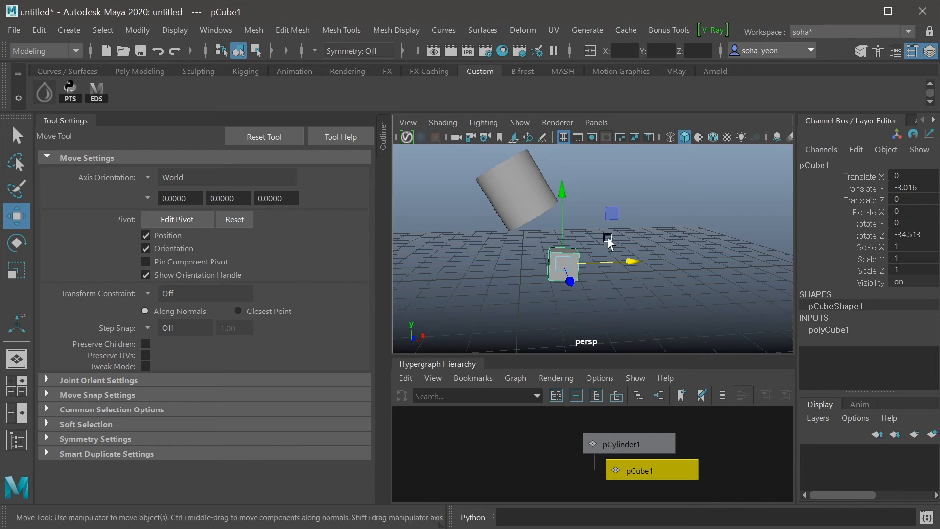
- Rotate the child cube further about Z to about -50.9 degrees and bring back its Move manipulator
key(e)
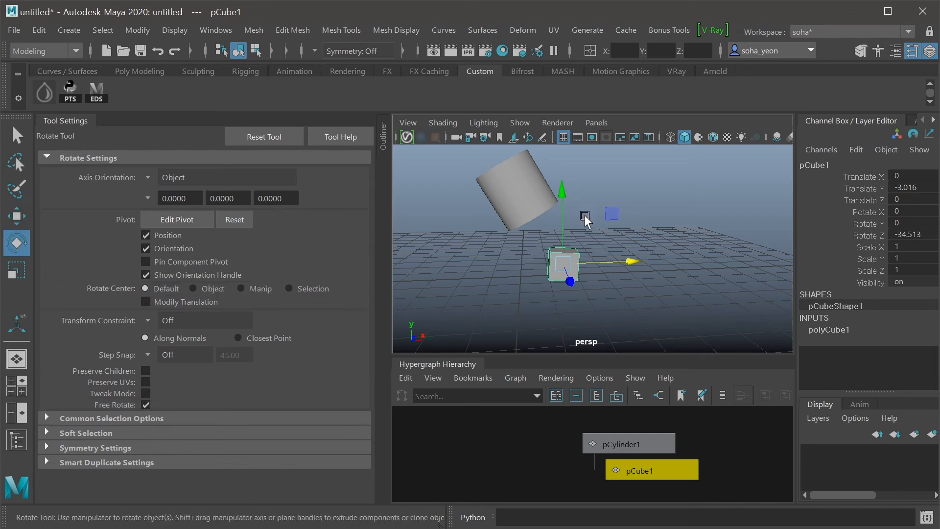
drag(590, 208, 544, 254)
alt+middle_drag(544, 253, 532, 257)
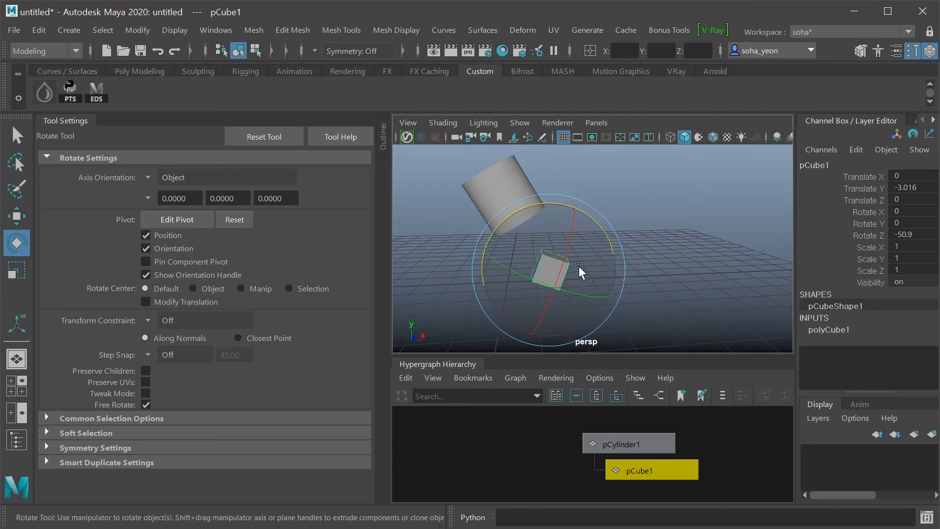
key(w)
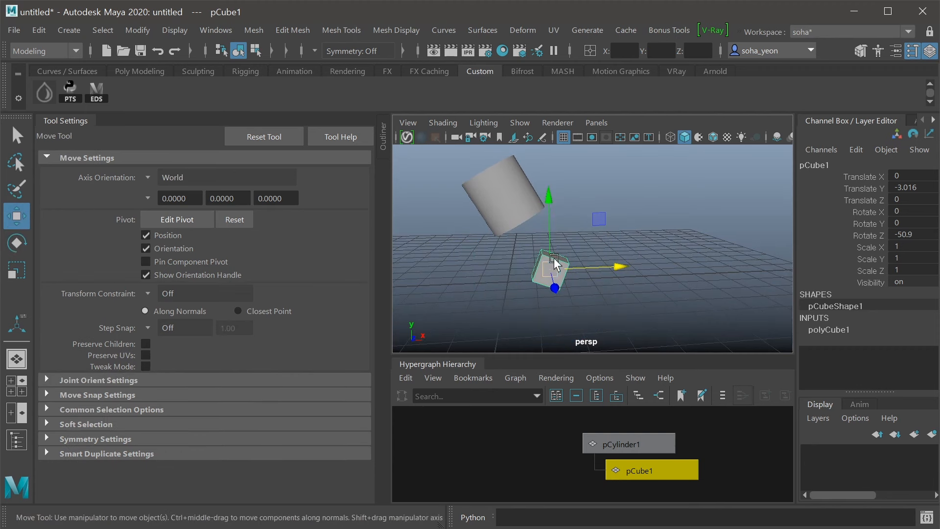
- Set the Move tool's axis orientation to Object and move the child cube slightly along its own Y axis
click(541, 272)
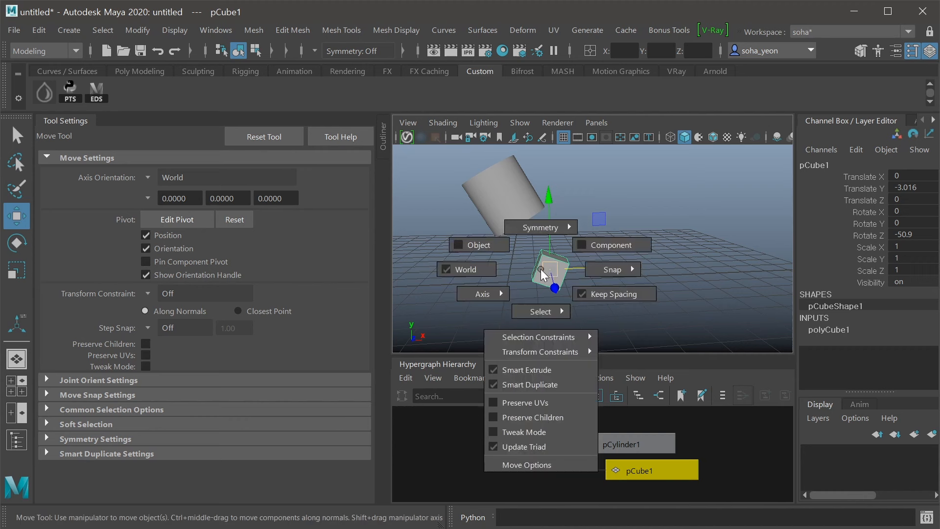
click(472, 244)
drag(567, 217, 566, 219)
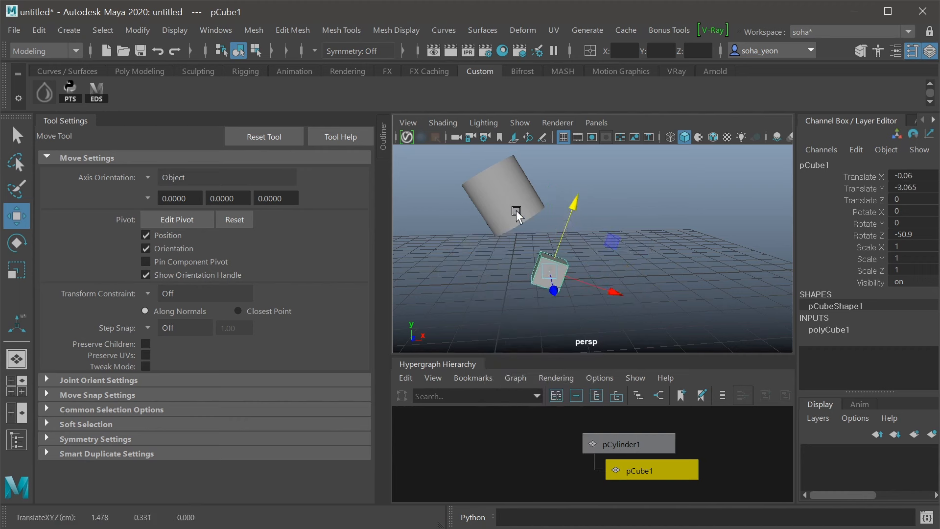
- Set the Move tool's axis orientation to Parent and move the child cube along the parent's Y axis to about -3.75
click(146, 176)
click(181, 226)
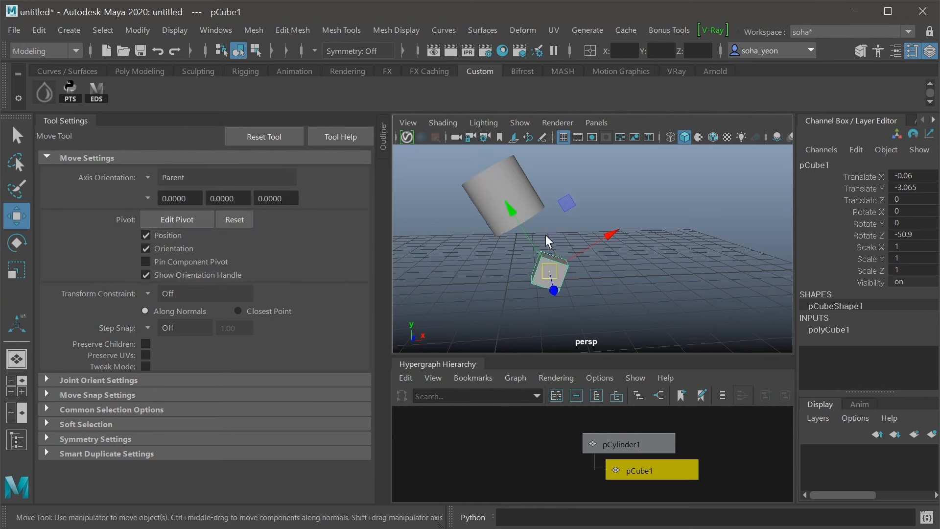
drag(508, 207, 532, 216)
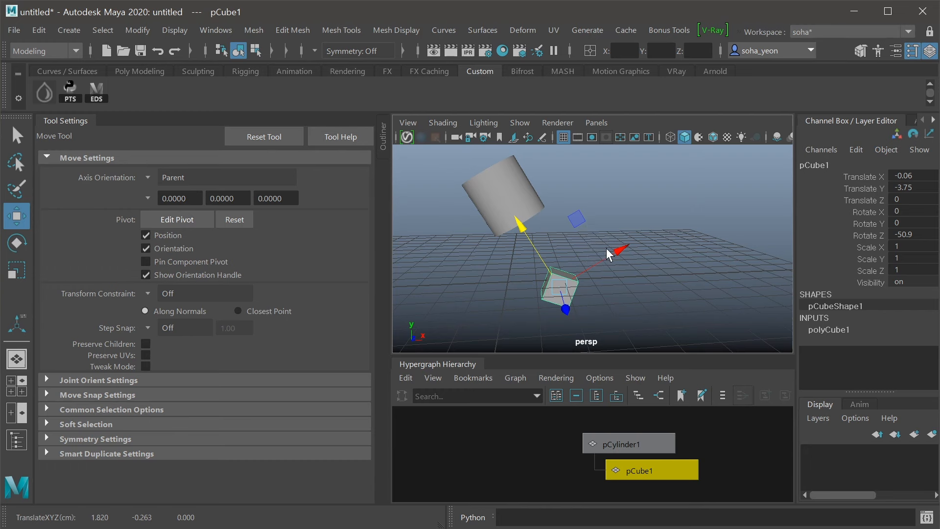
alt+drag(608, 253, 510, 238)
alt+drag(607, 239, 602, 270)
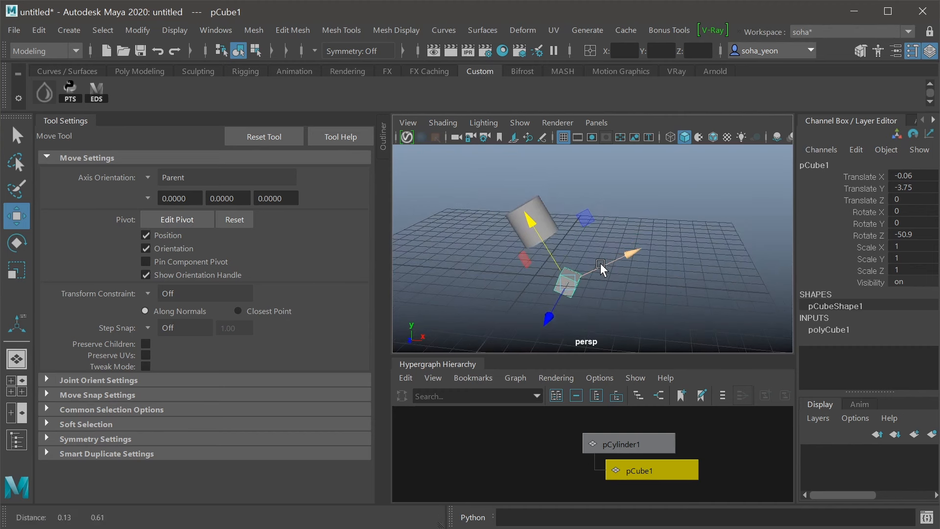
- Hide the tool settings and enlarge the perspective view around the cylinder and cube
click(67, 121)
alt+drag(470, 251, 438, 264)
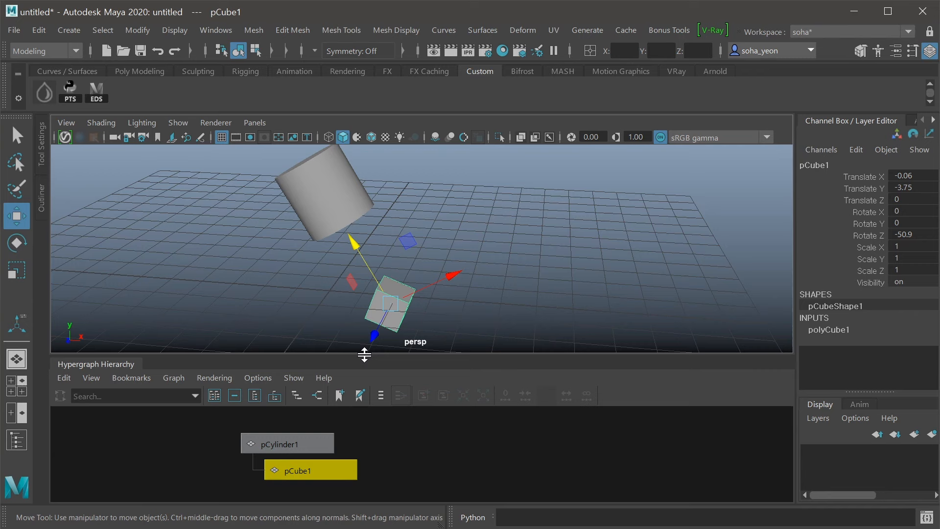
drag(364, 354, 363, 367)
alt+right_drag(457, 315, 436, 303)
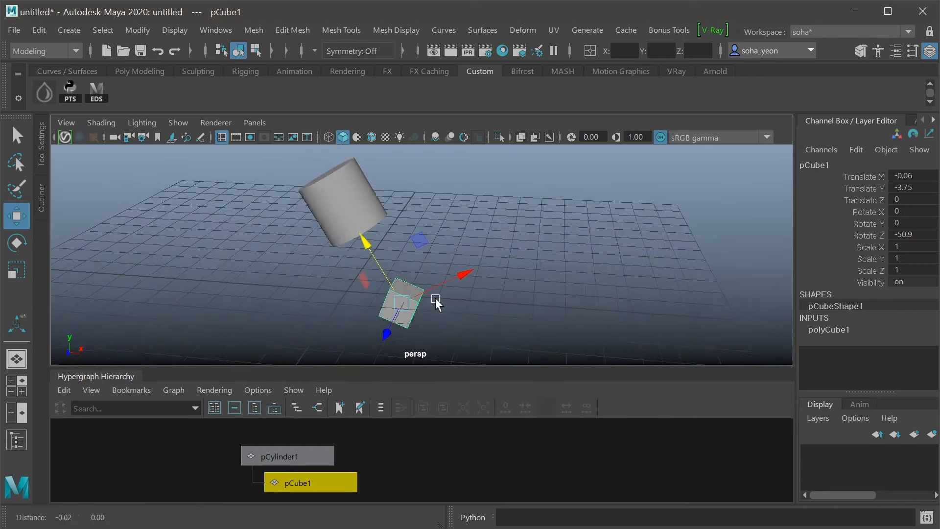
alt+drag(436, 303, 434, 300)
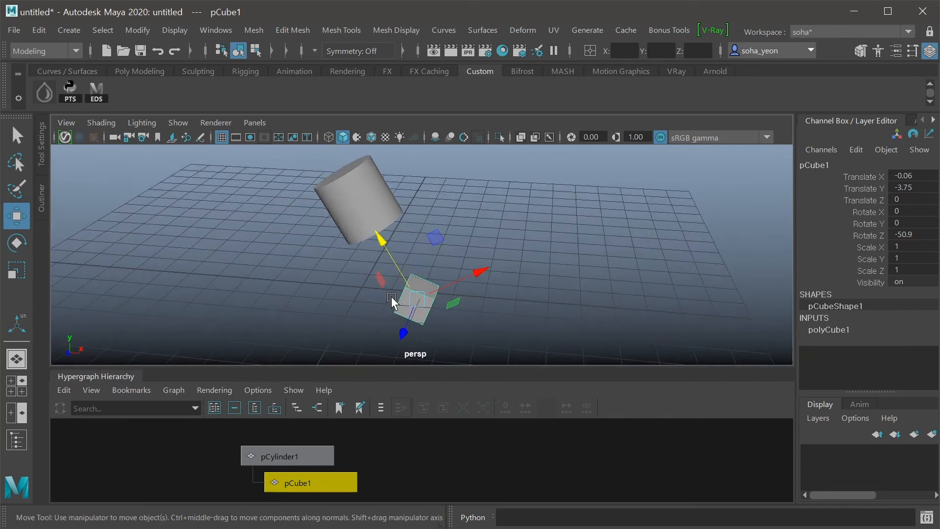
- Display the Rotate and Scale manipulators on the child cube to compare their axis orientations
click(16, 245)
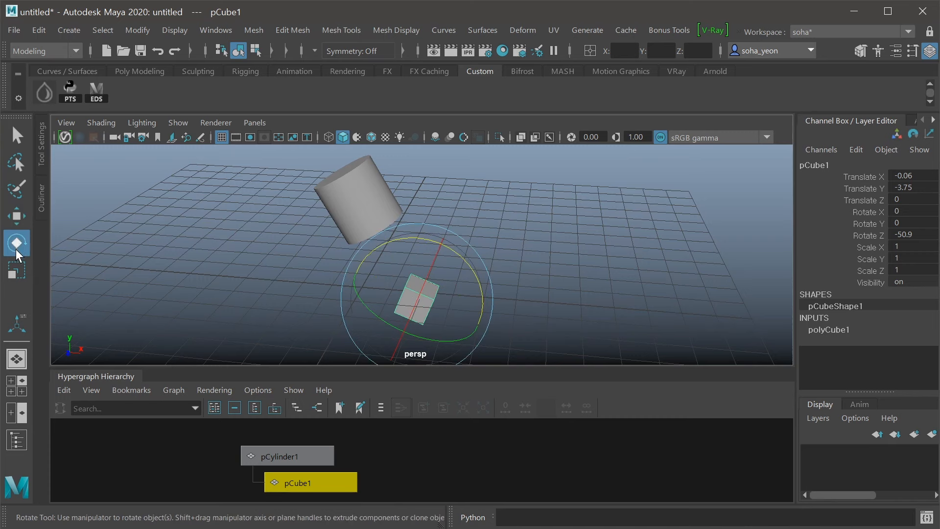
click(17, 270)
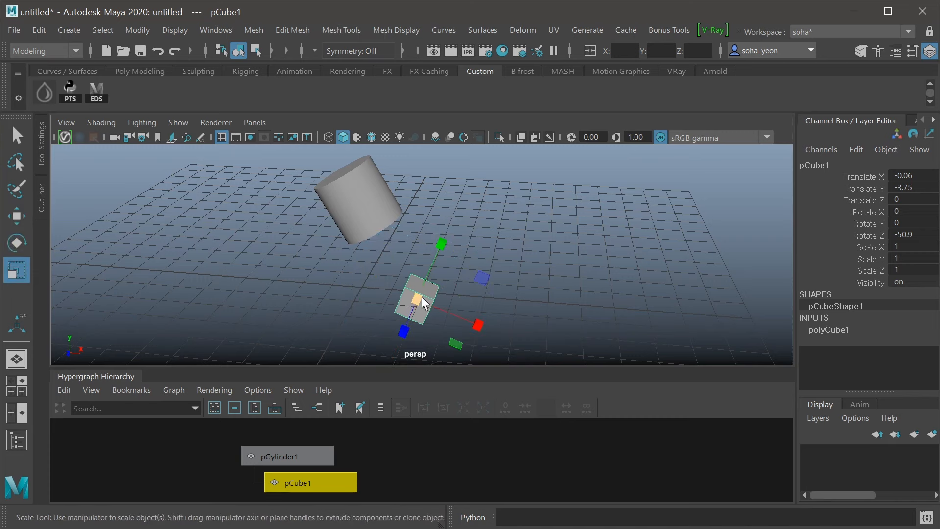
alt+right_drag(535, 308, 458, 290)
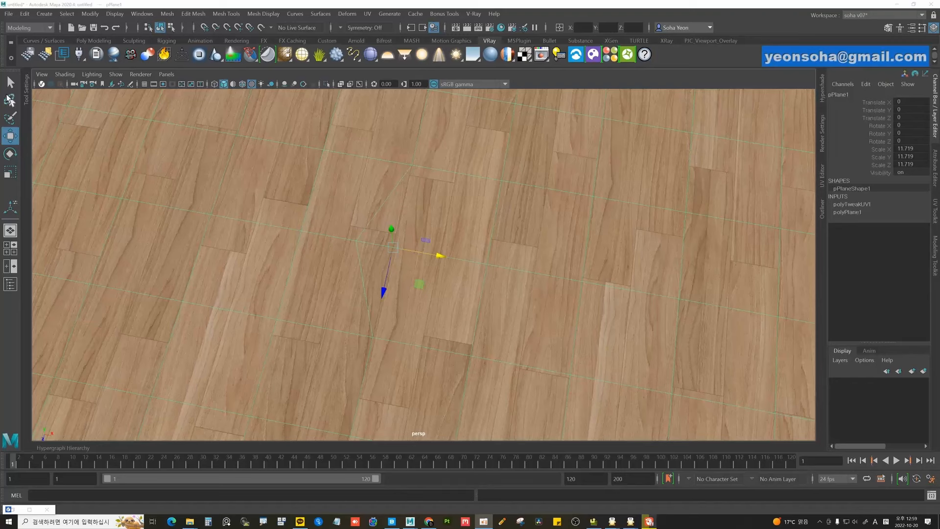
- Select a vertex near the centre of the wood floor plane, move it along X, and undo the move
mouse_move(395, 241)
alt+mouse_down()
mouse_move(373, 248)
mouse_move(398, 248)
mouse_move(384, 238)
alt+mouse_up()
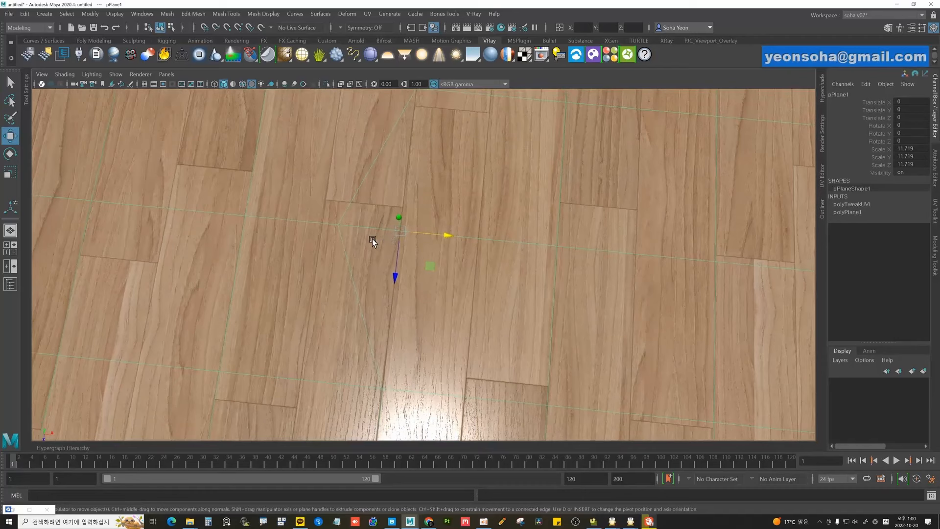
key(alt+1)
click(337, 227)
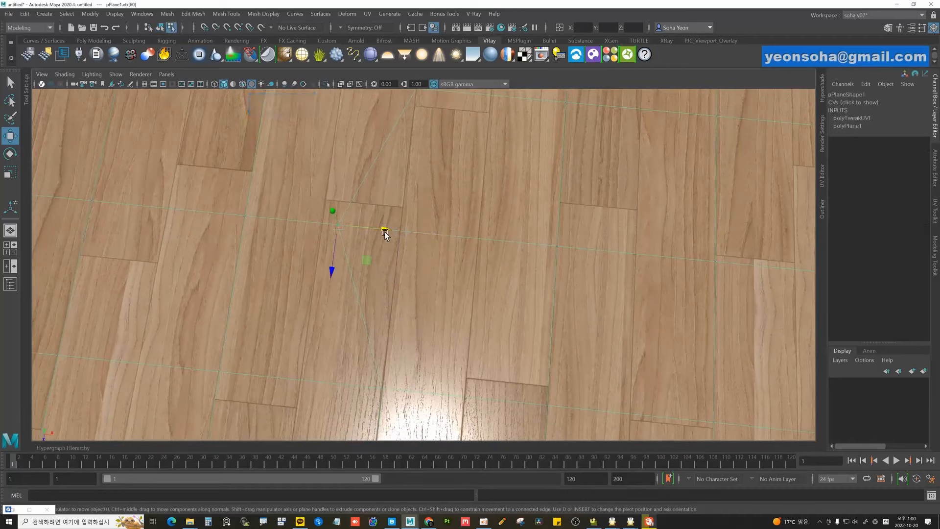
drag(384, 226, 455, 237)
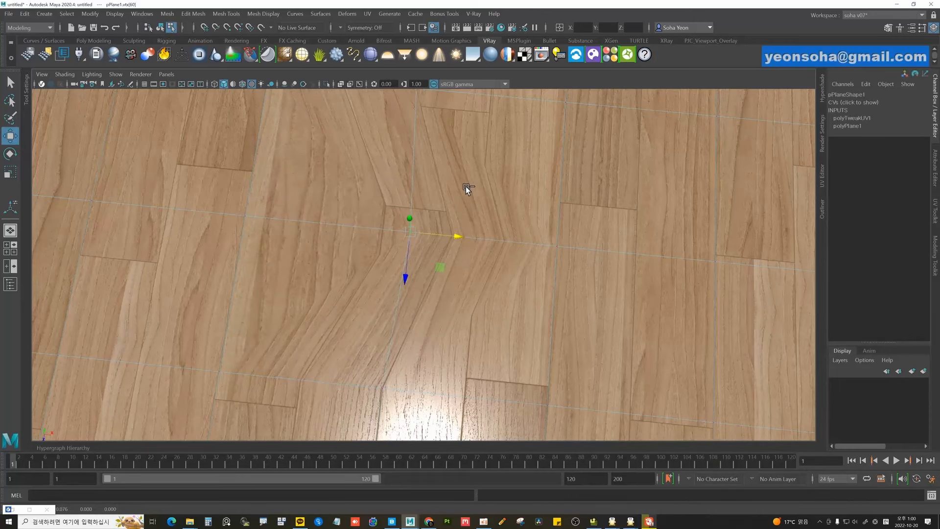
key(ctrl+z)
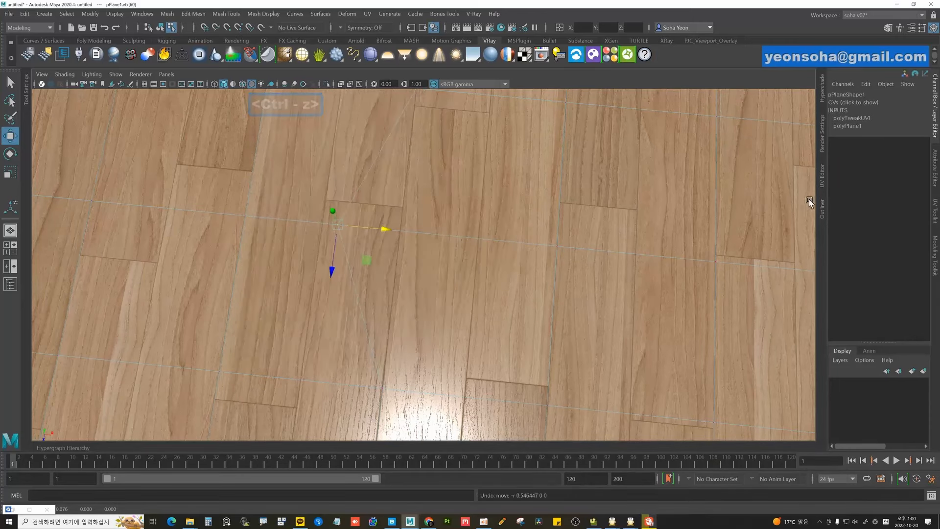
- With the UV Editor shown, move the vertex along X and shift its UV along U to realign the wood texture
click(822, 176)
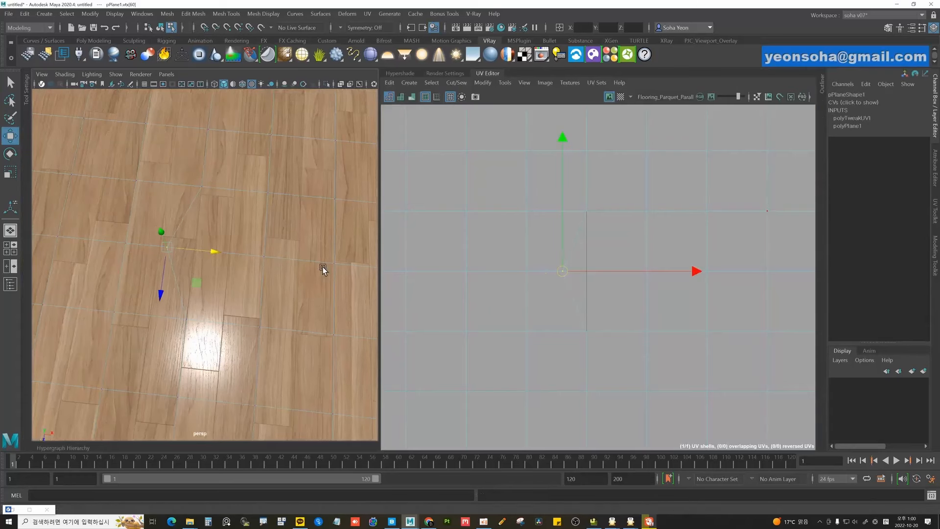
alt+drag(310, 257, 332, 258)
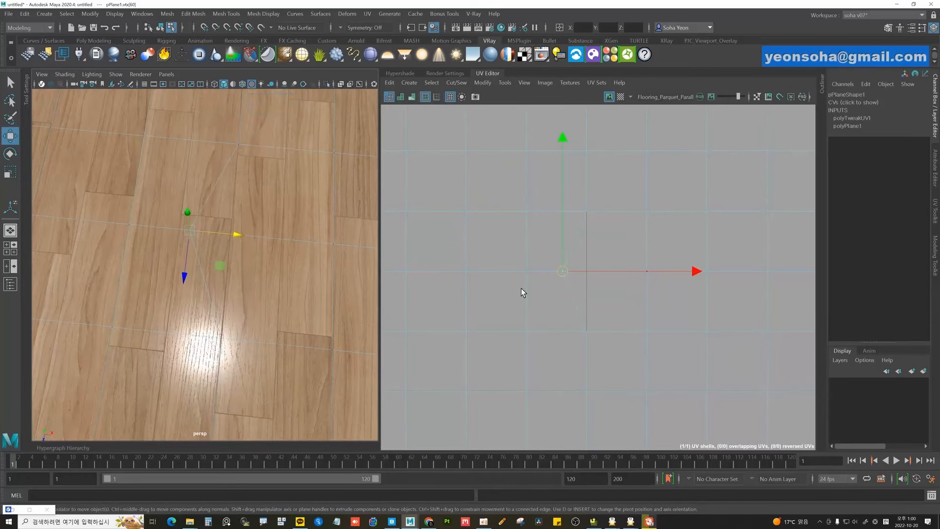
drag(237, 234, 277, 237)
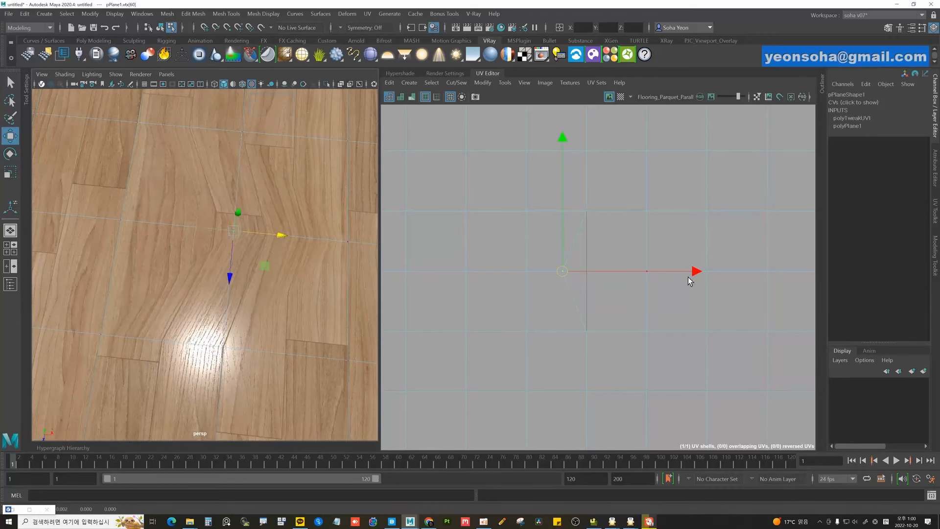
key(alt+4)
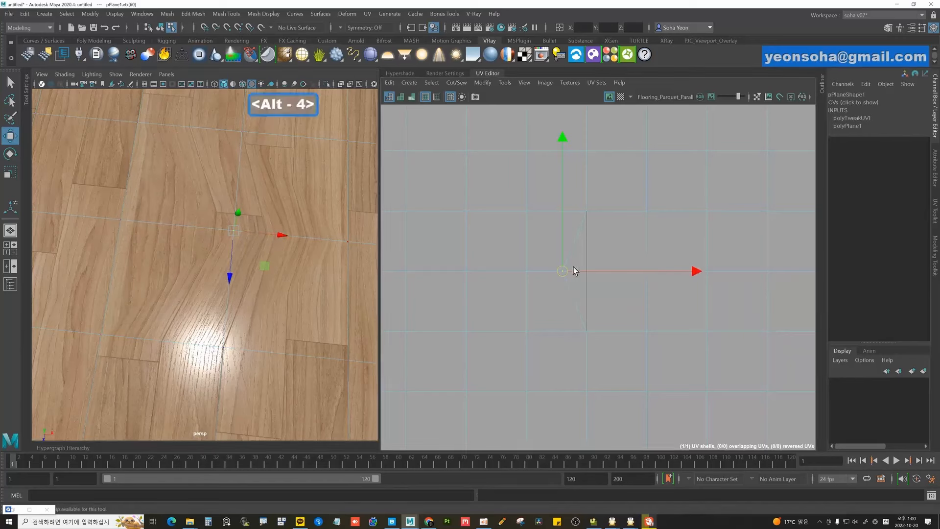
click(569, 281)
drag(695, 272, 719, 276)
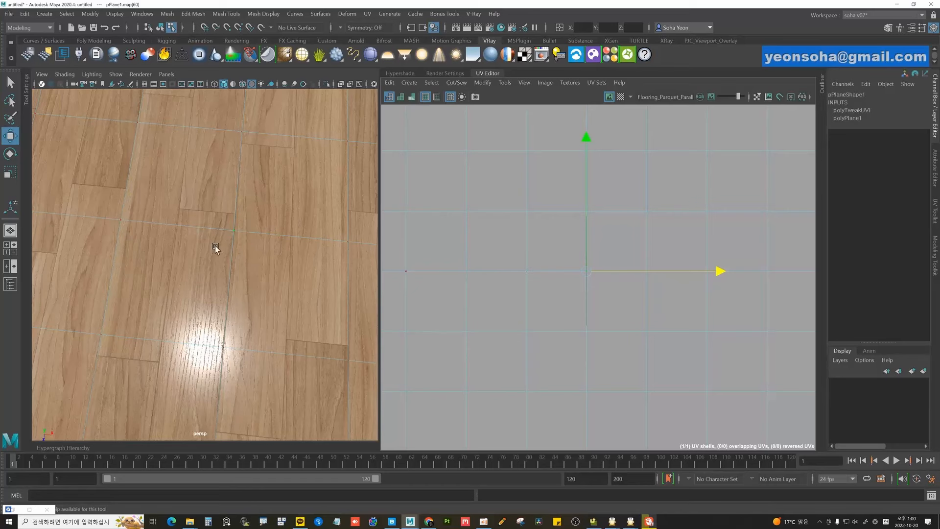
- Undo the UV shift and the vertex move on the floor plane
key(ctrl+z)
key(ctrl+z)
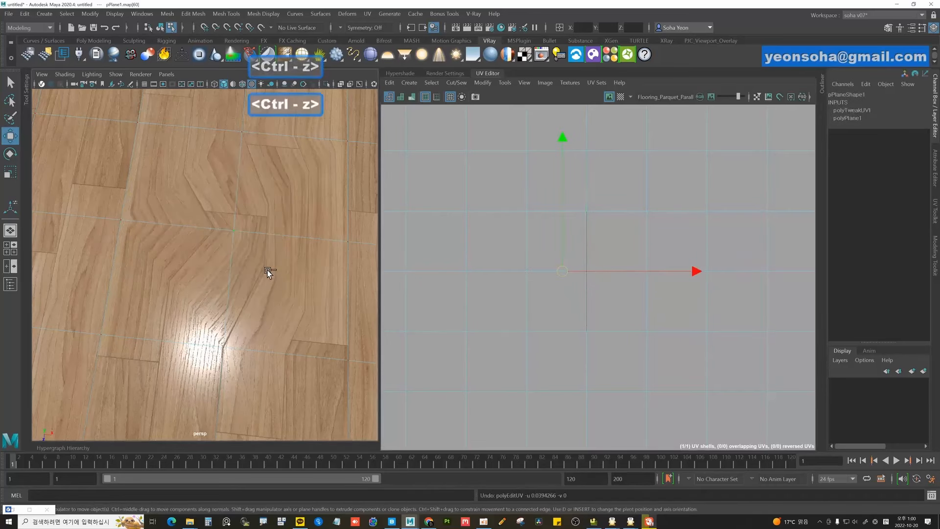
key(ctrl+z)
key(ctrl+z)
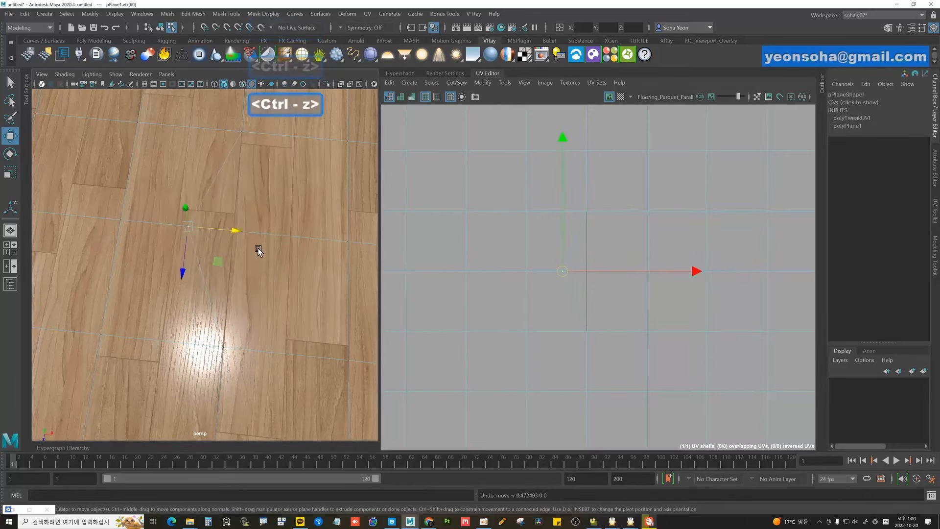
alt+drag(269, 230, 262, 227)
key(alt)
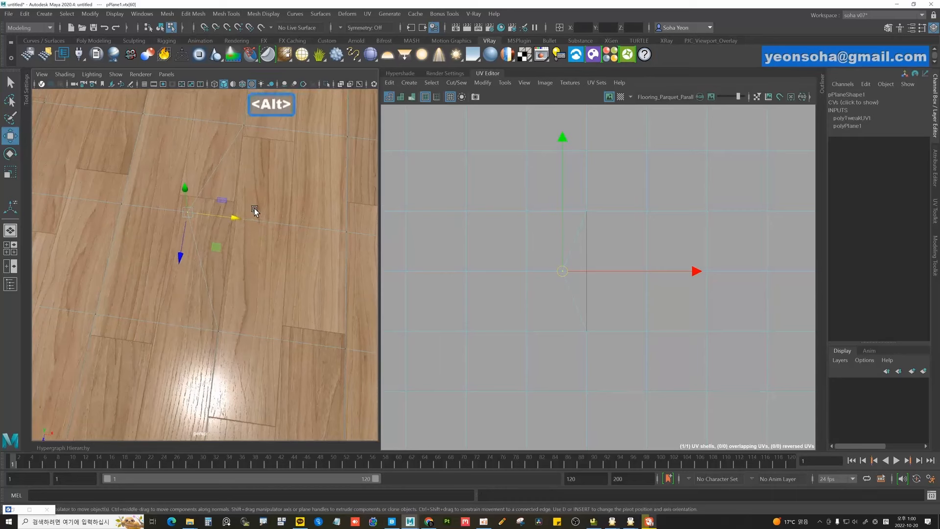
- Enable Preserve UVs for the Move tool and move the selected floor vertex along X
double_click(10, 136)
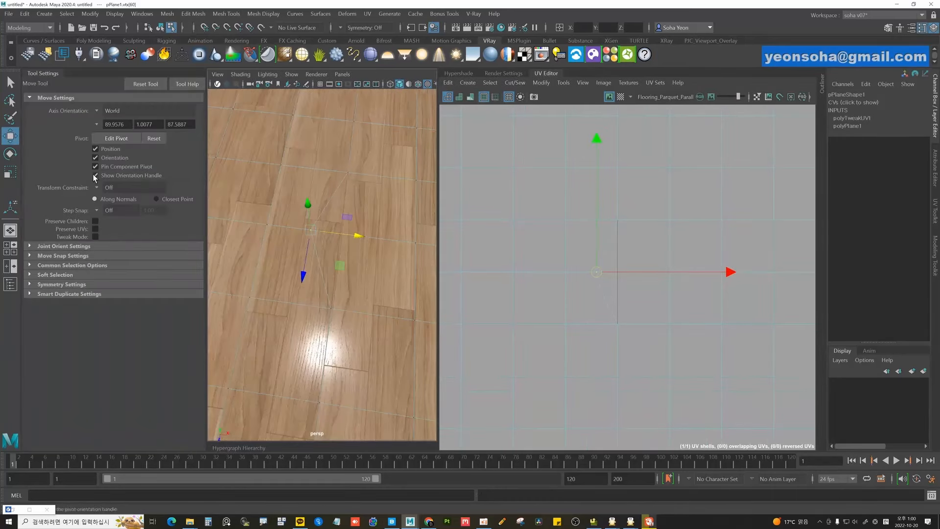
click(95, 229)
drag(354, 236, 383, 236)
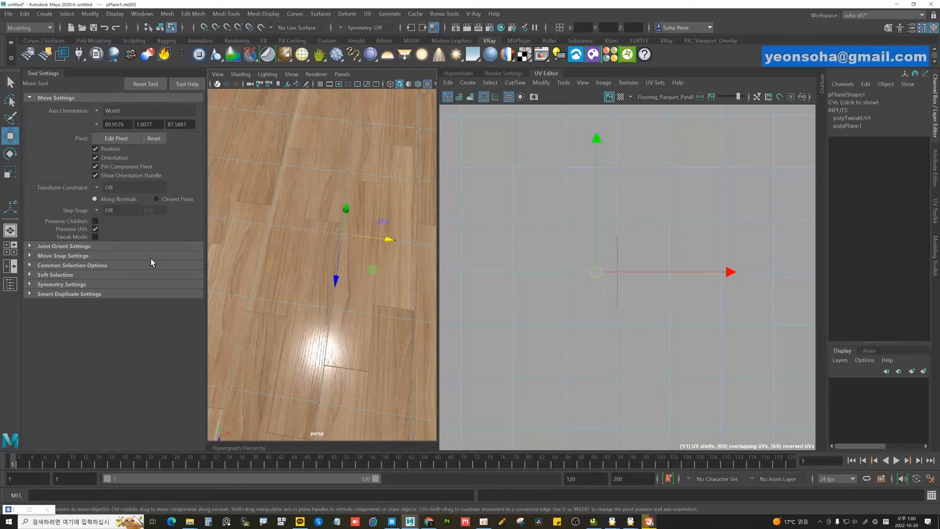
- Hide the UV Editor and inspect the wood texture around the moved vertex from several angles
key(alt)
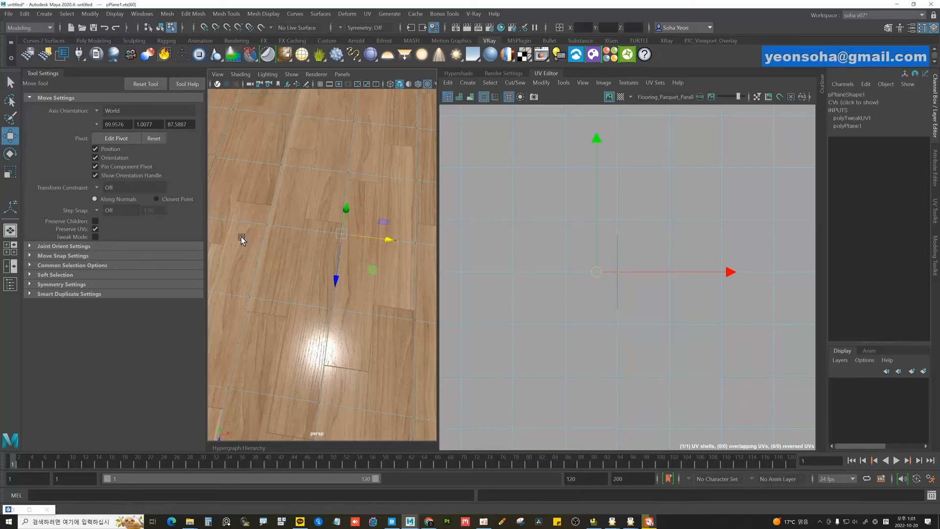
alt+drag(241, 237, 331, 253)
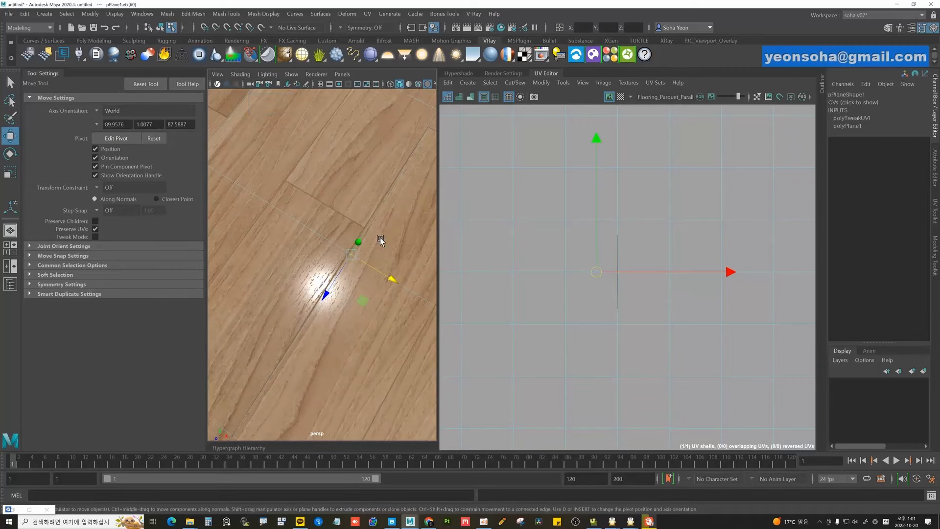
click(548, 73)
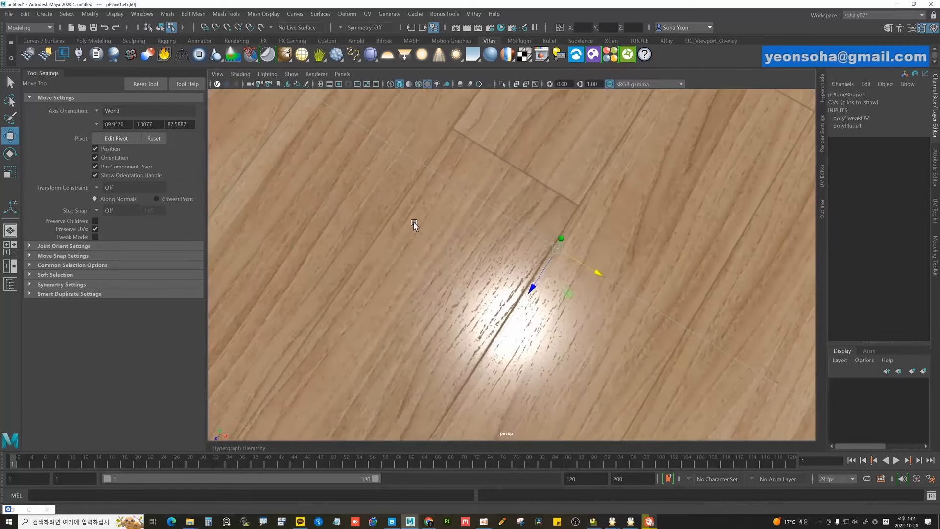
alt+drag(362, 205, 384, 226)
key(alt)
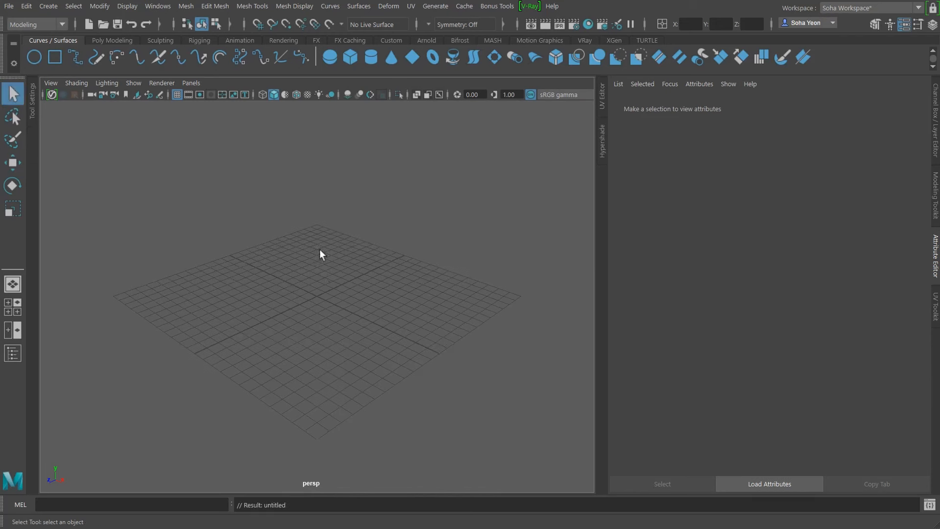
- Create a polygon cube in the empty scene, move it along negative X, and clear the selection
shift+right_drag(321, 253, 333, 316)
key(w)
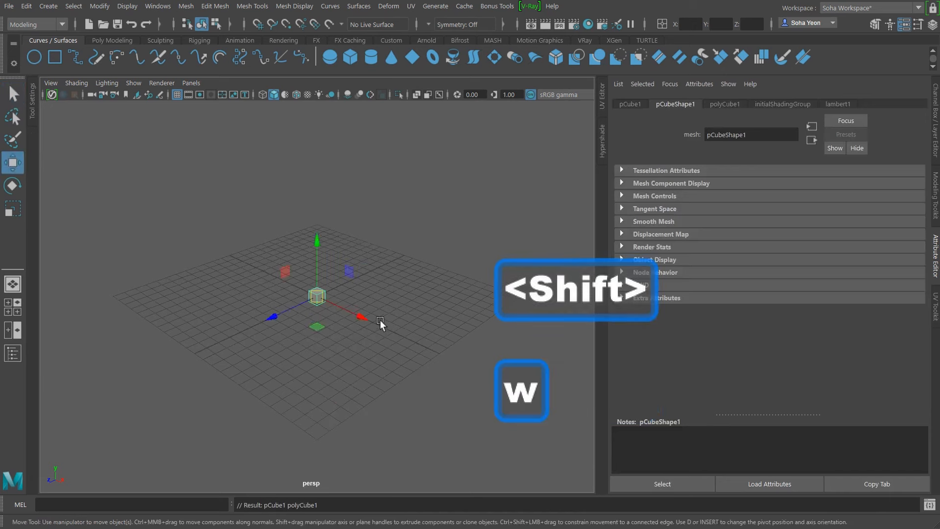
drag(362, 317, 313, 297)
click(366, 318)
- Create a polygon sphere, move it about 5.88 cm along X, and clear the selection
shift+right_drag(367, 305, 413, 310)
drag(361, 319, 423, 351)
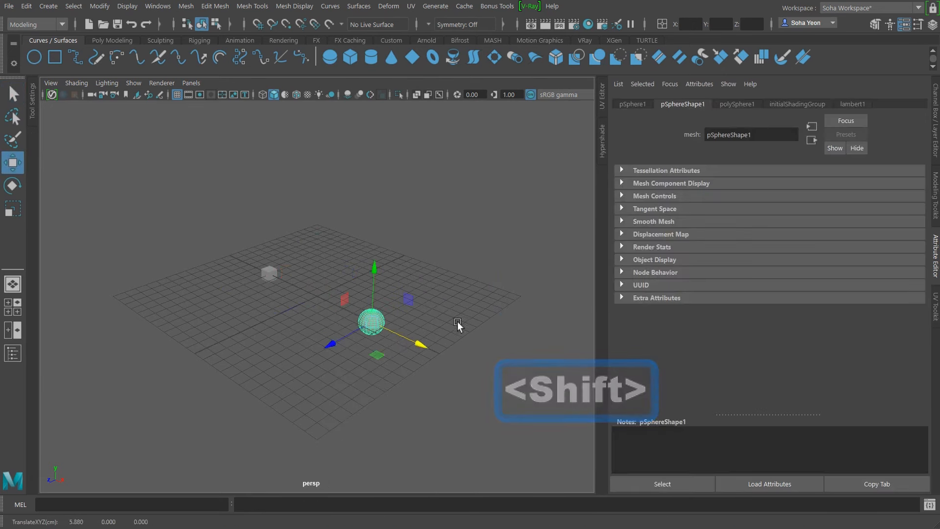
click(458, 325)
- Show the Outliner, select the cube and the sphere in turn to check them, and clear the selection
click(13, 353)
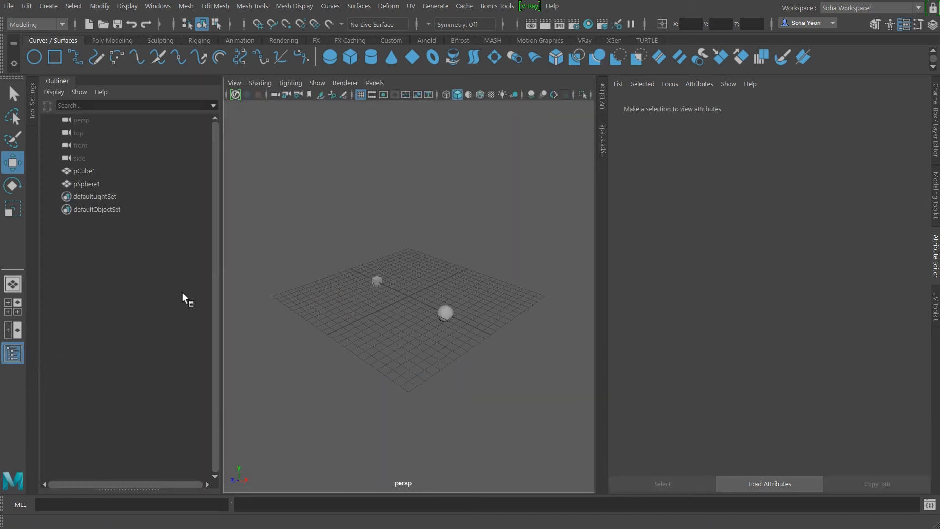
click(86, 172)
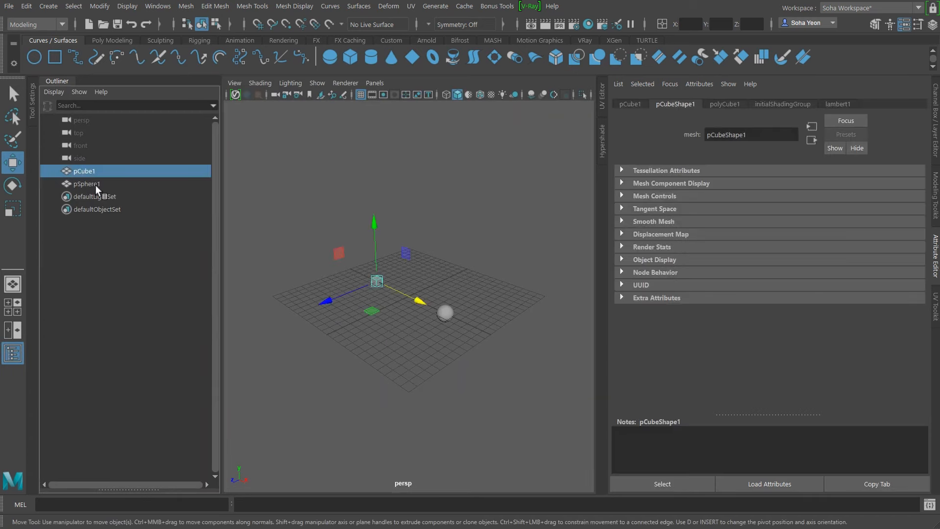
click(98, 189)
click(266, 285)
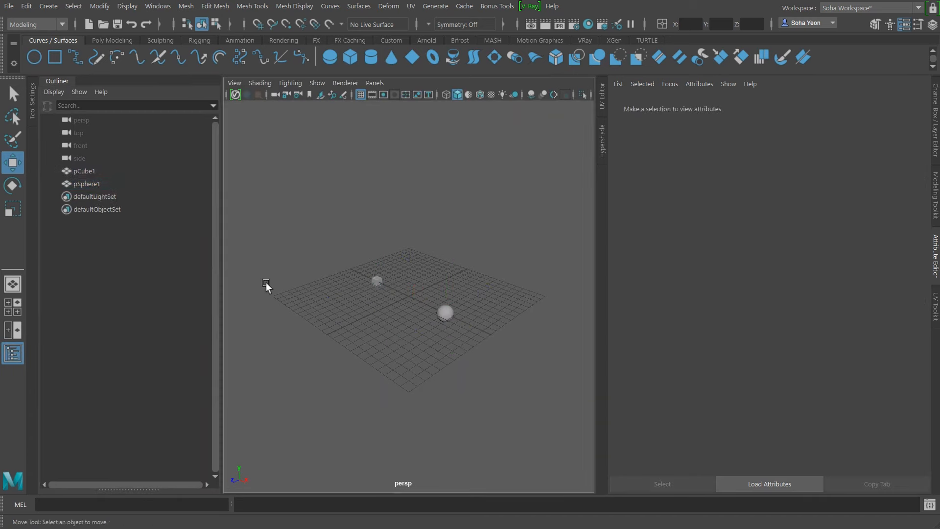
- Save the cube-and-sphere scene as primitives in the project's scenes folder, using the Maya Binary format
key(ctrl+s)
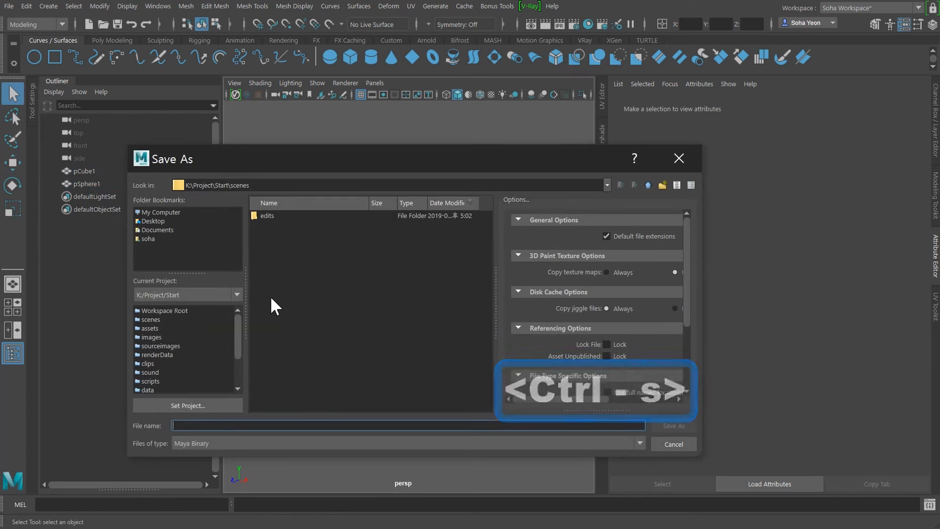
text(priv)
key(BackSpace)
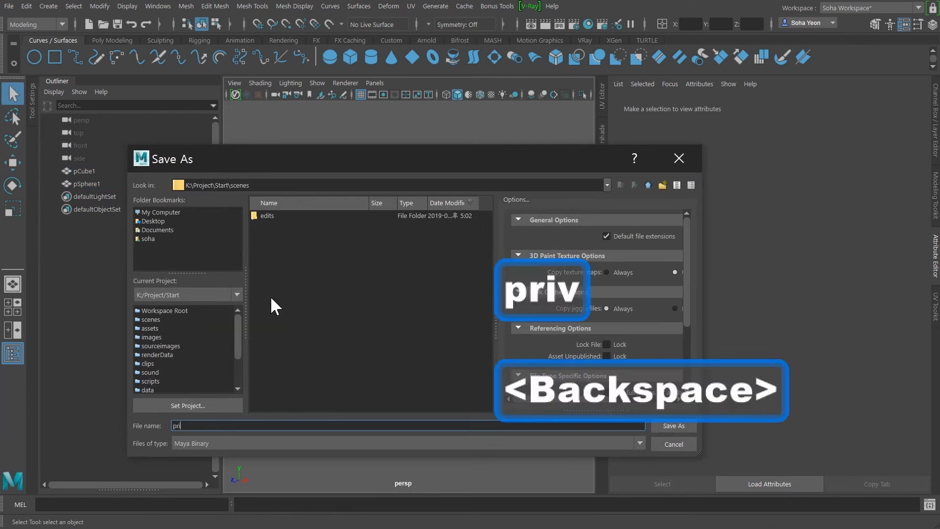
text(mitives)
key(Return)
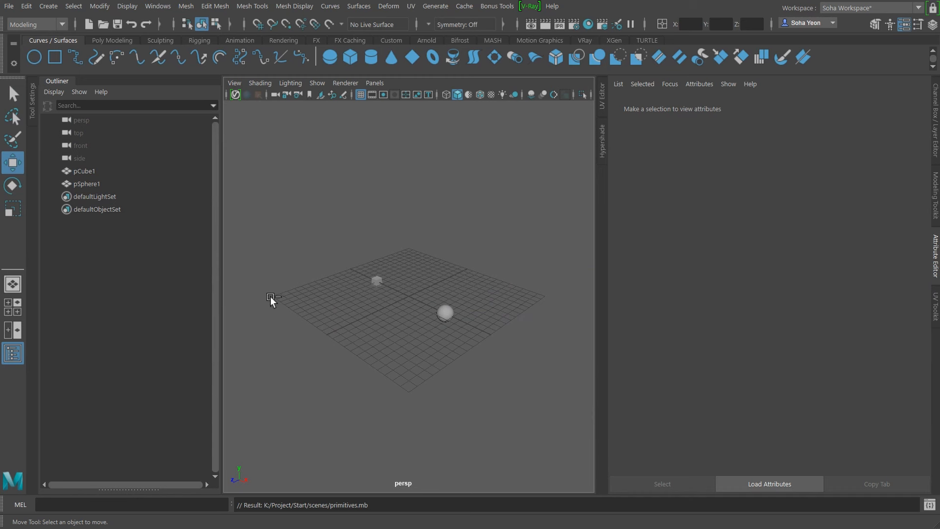
- Start a new scene and create a polygon cube at the centre of the grid
click(88, 24)
click(365, 266)
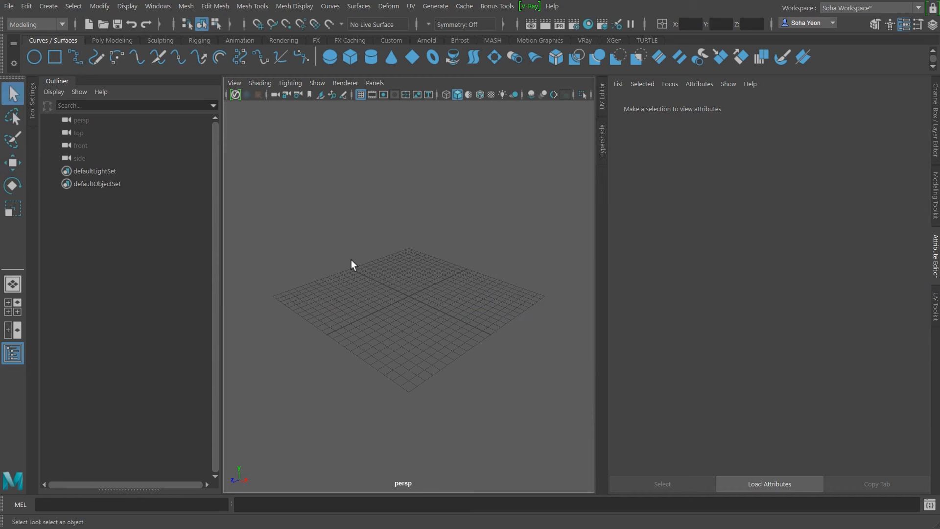
shift+right_drag(375, 266, 374, 301)
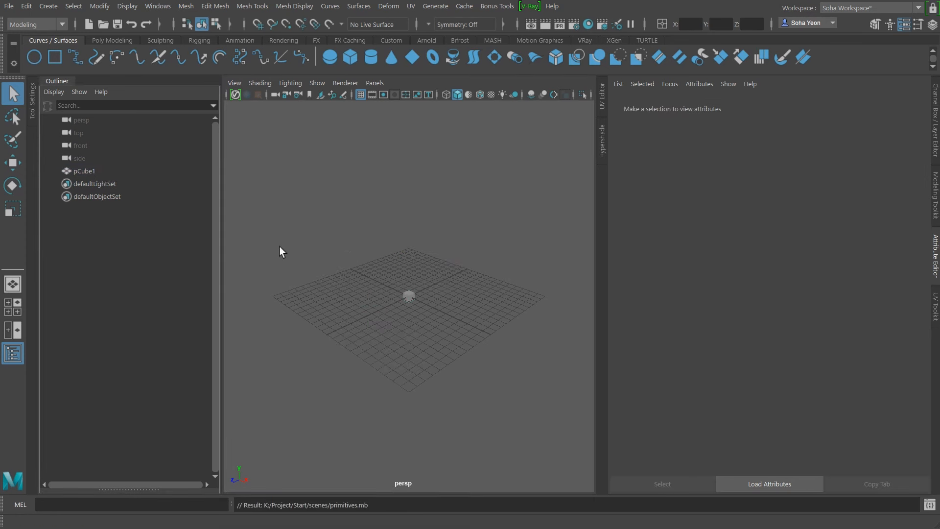
- Import primitives.mb into the current scene with the default namespace settings
click(9, 6)
click(28, 146)
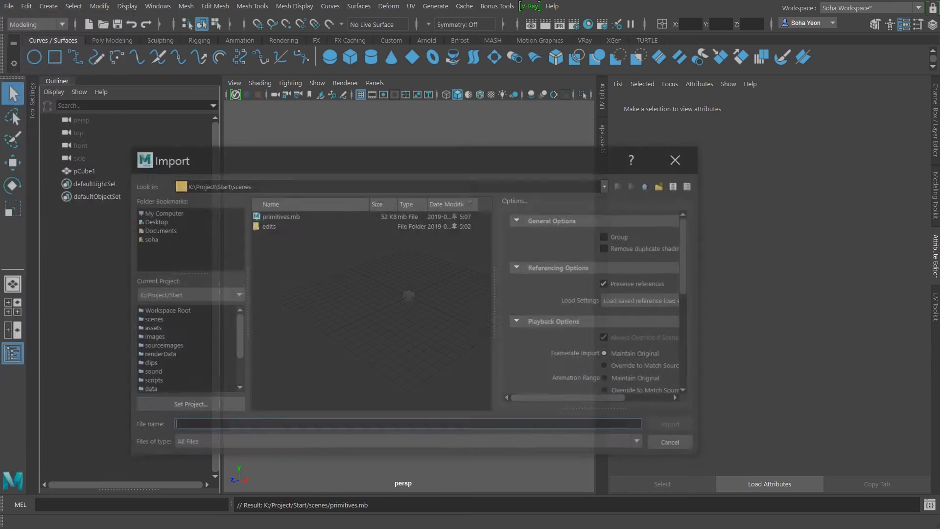
click(280, 215)
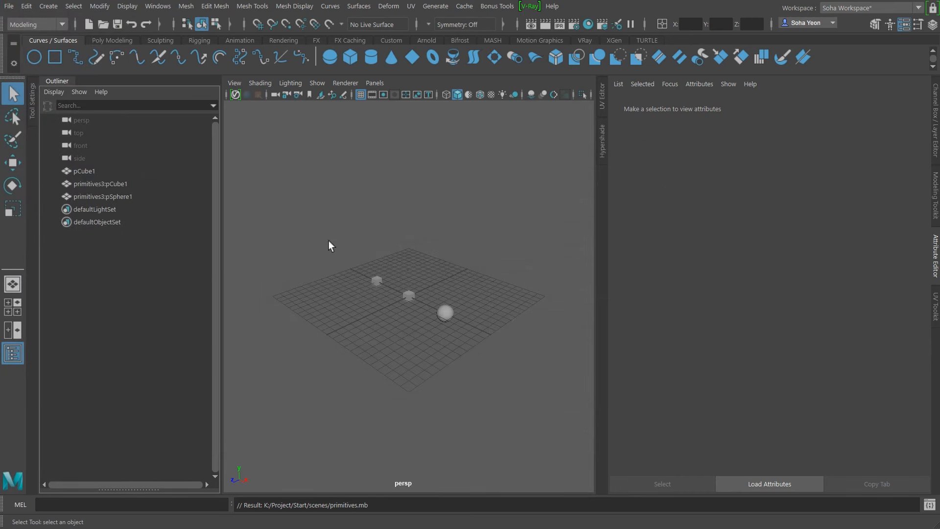
- Delete the imported cube and sphere together, keeping the original pCube1
click(111, 183)
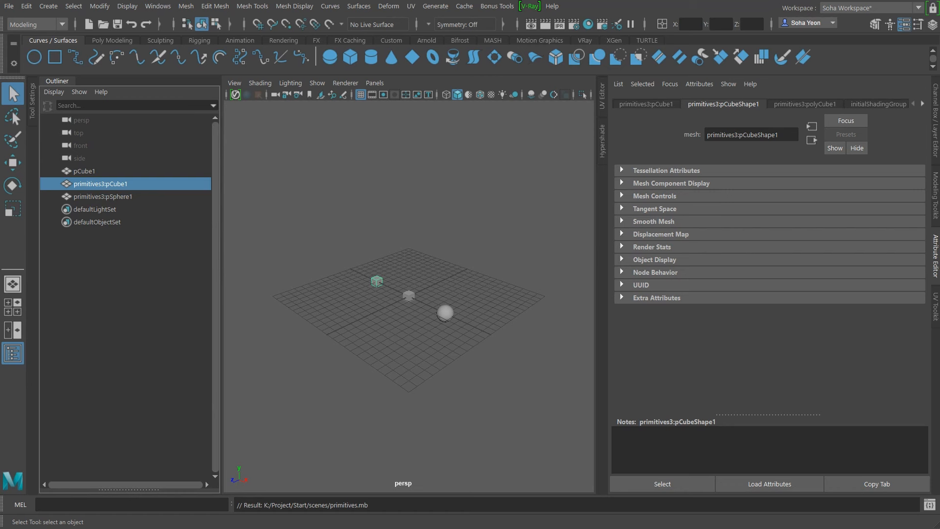
shift+click(120, 196)
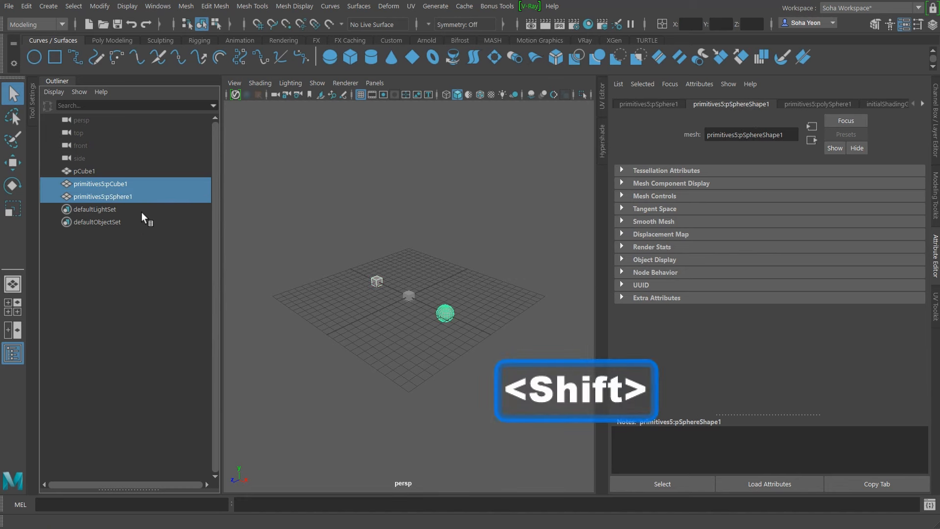
key(Delete)
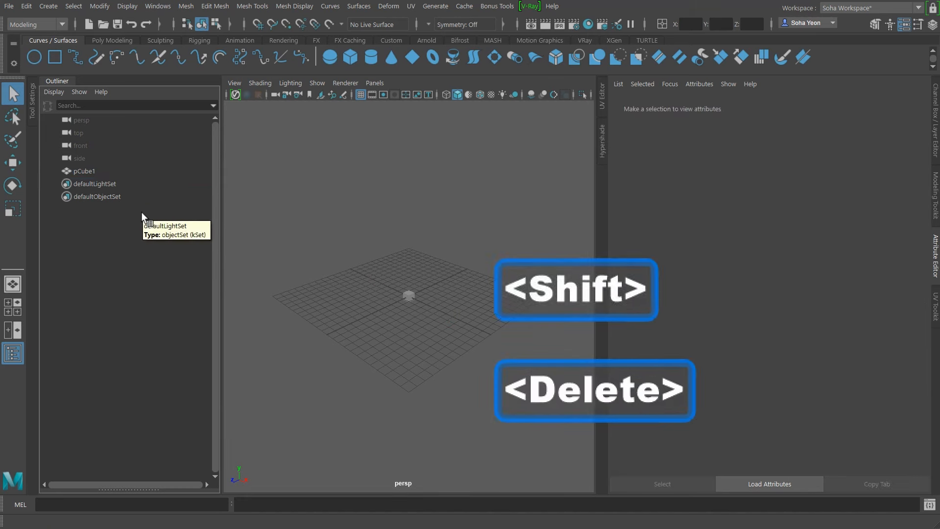
- In the import options, turn off Use namespaces and resolve Clashing nodes with the string "i"
click(9, 6)
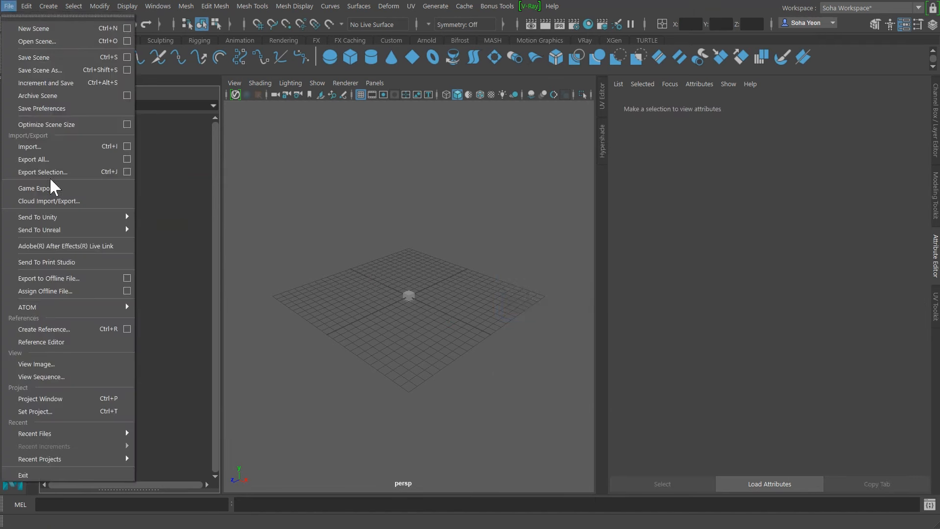
click(128, 146)
scroll(519, 324, down, 5)
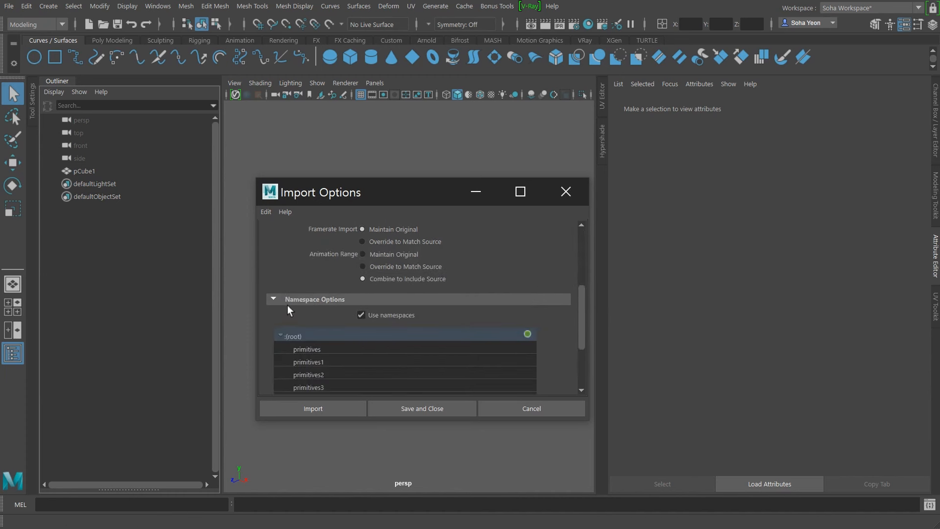
click(375, 315)
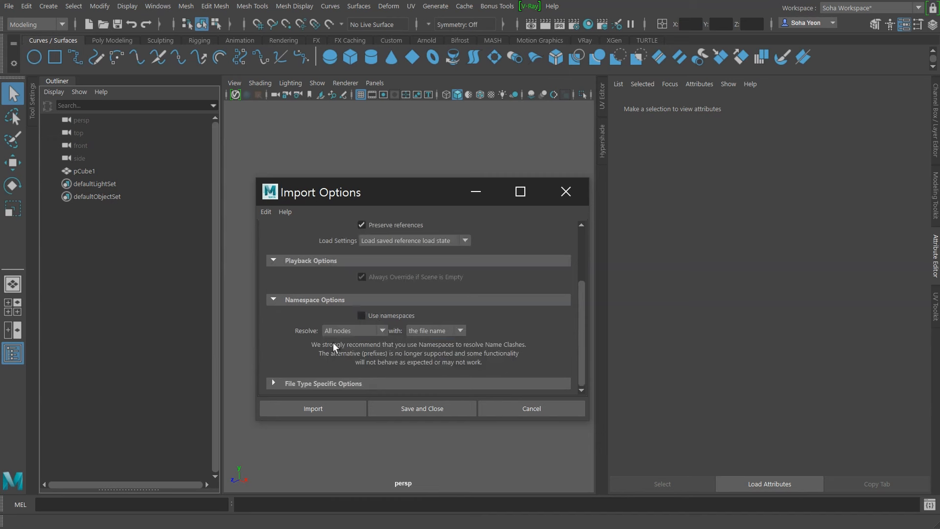
click(382, 330)
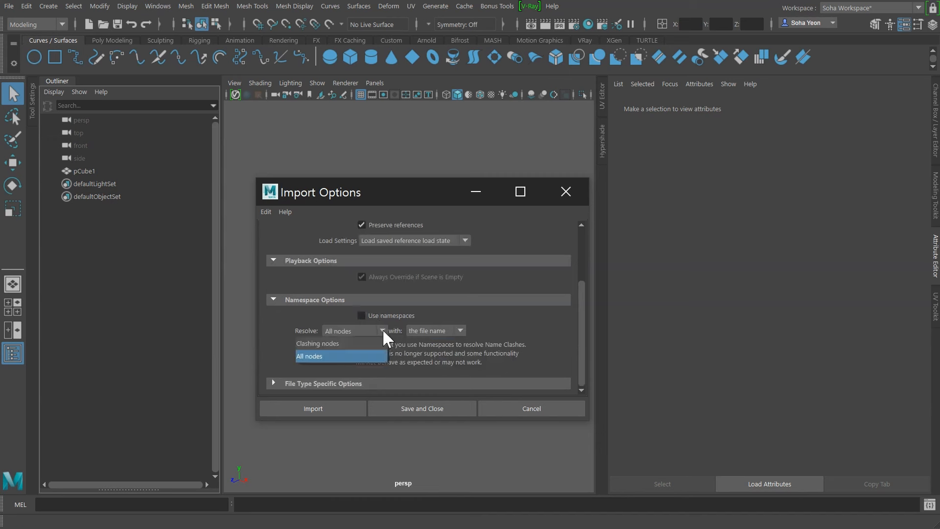
click(357, 342)
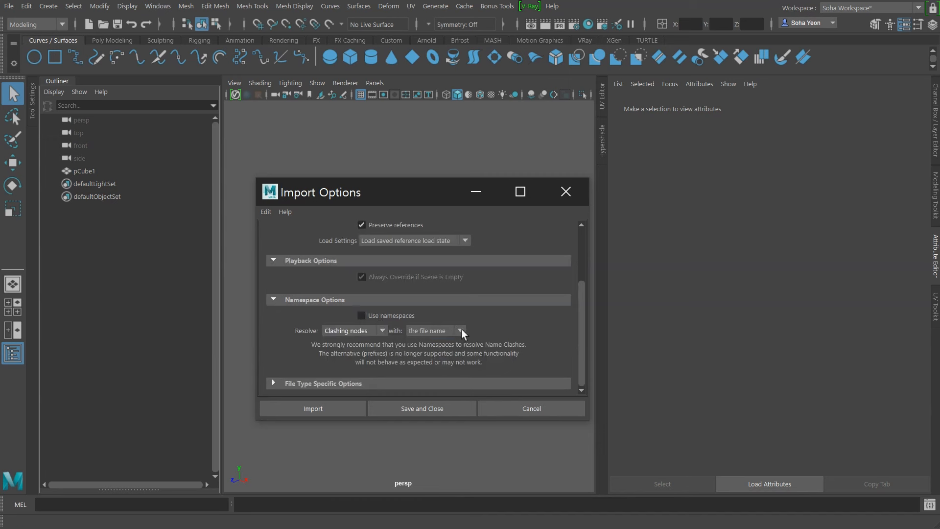
click(462, 331)
click(429, 351)
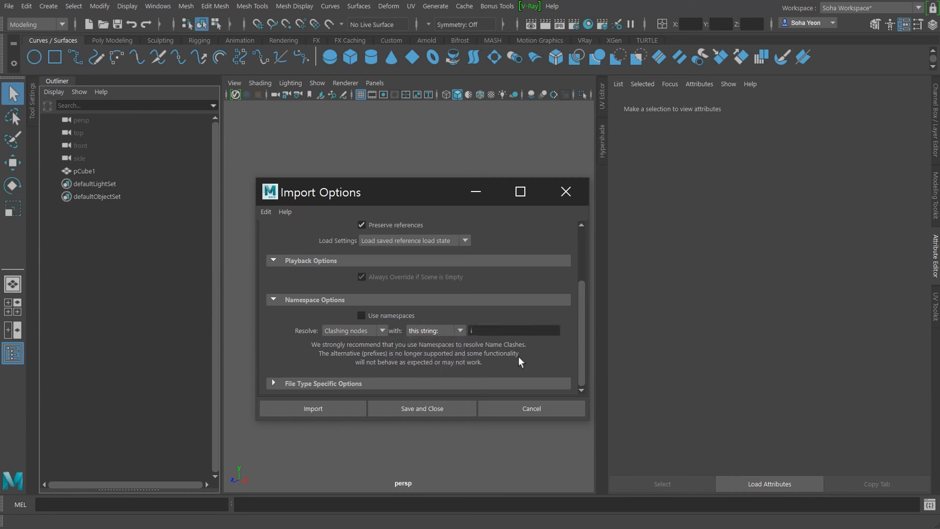
click(471, 330)
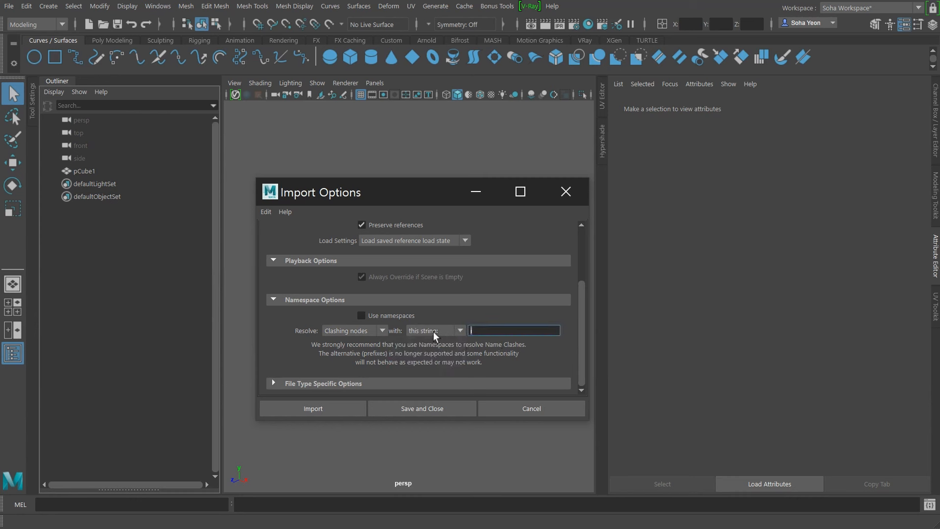
text(i)
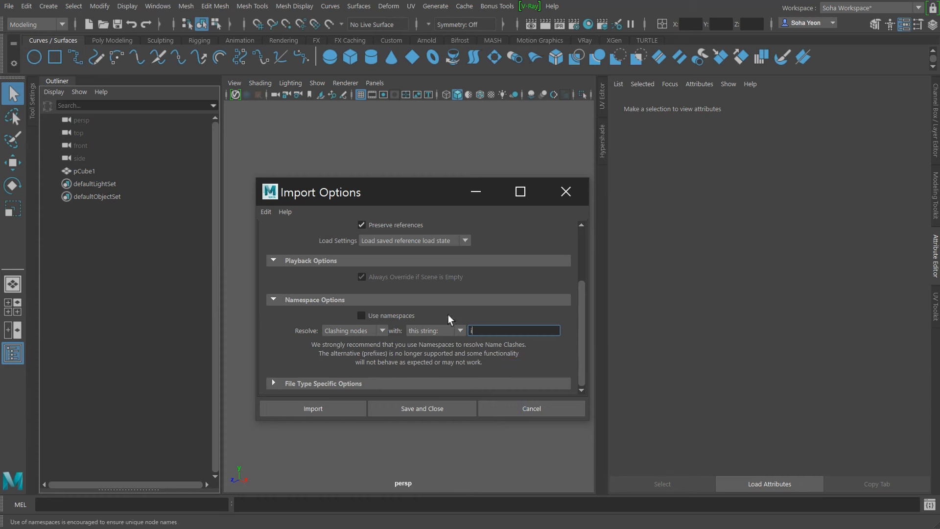
- Import primitives.mb with the changed naming options and select the imported sphere
click(312, 409)
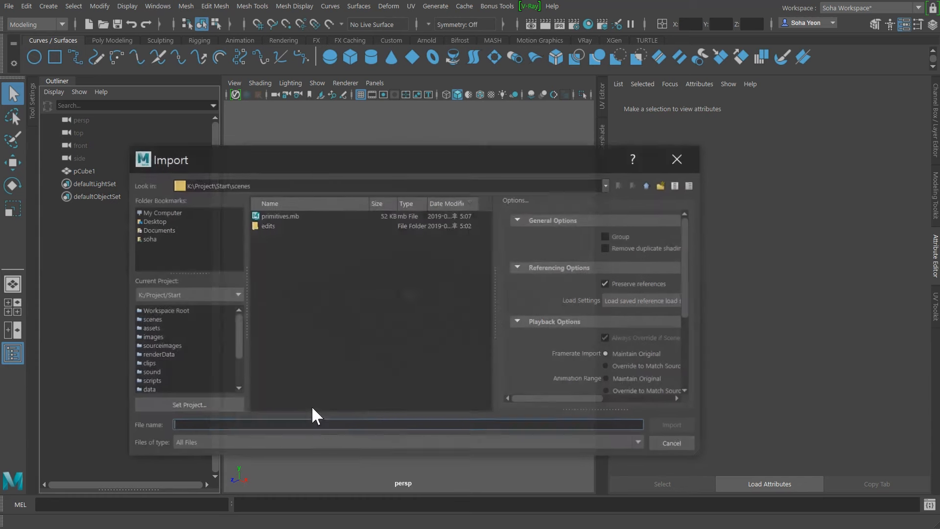
click(279, 215)
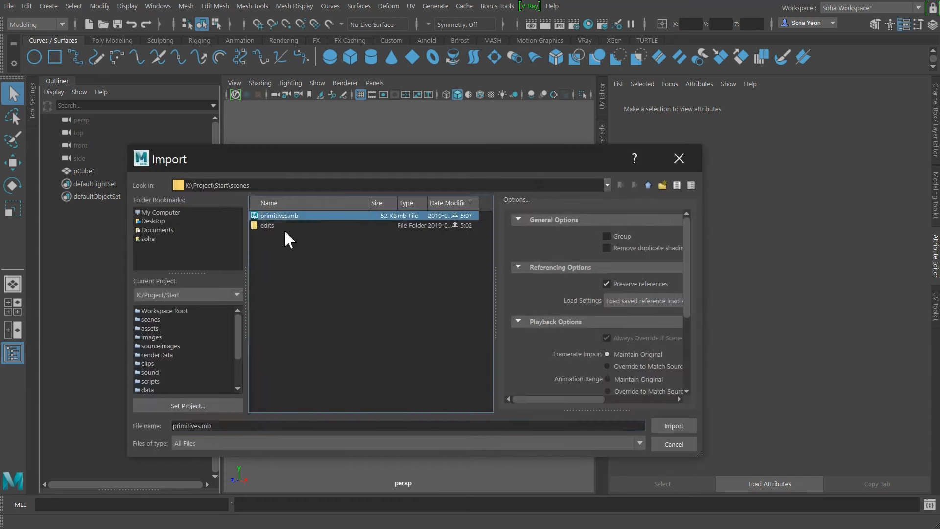
click(660, 424)
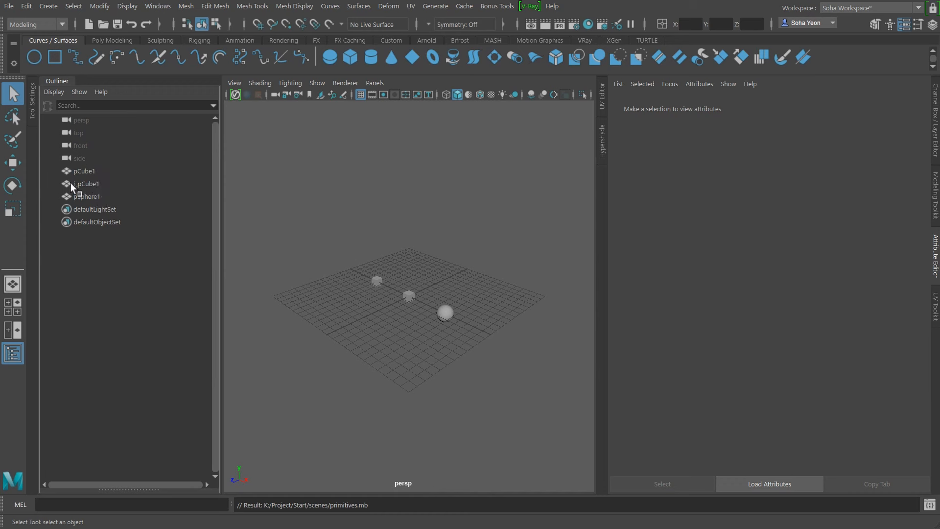
click(89, 199)
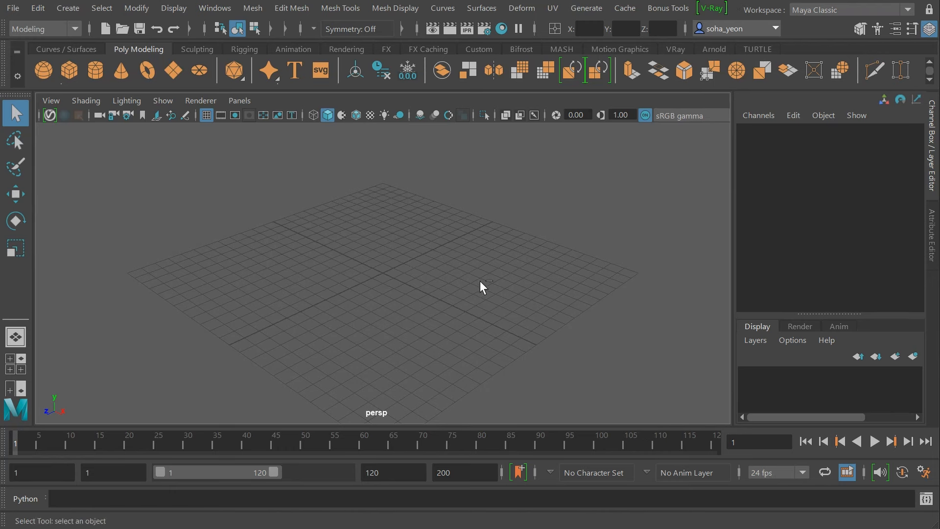
- Open the preferences, review the Time Slider settings, and set the linear working unit to meter
key(ctrl+k)
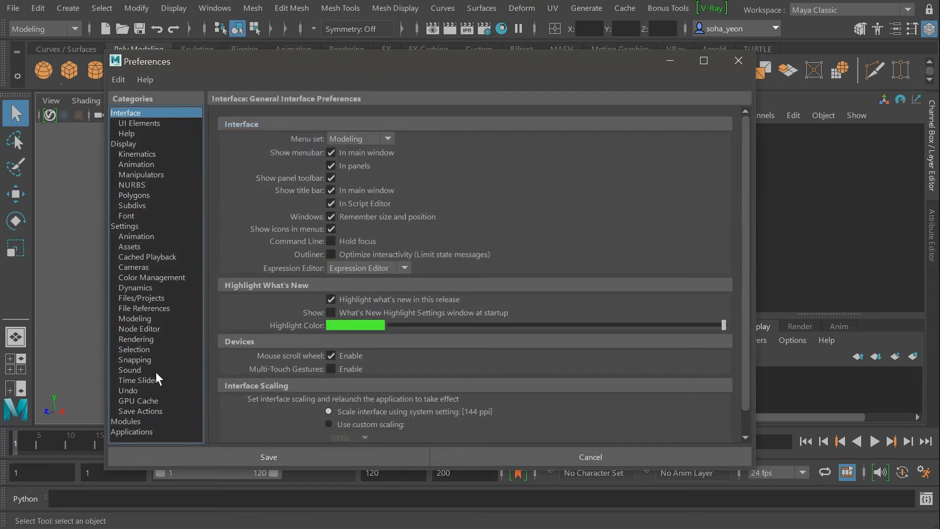
click(151, 379)
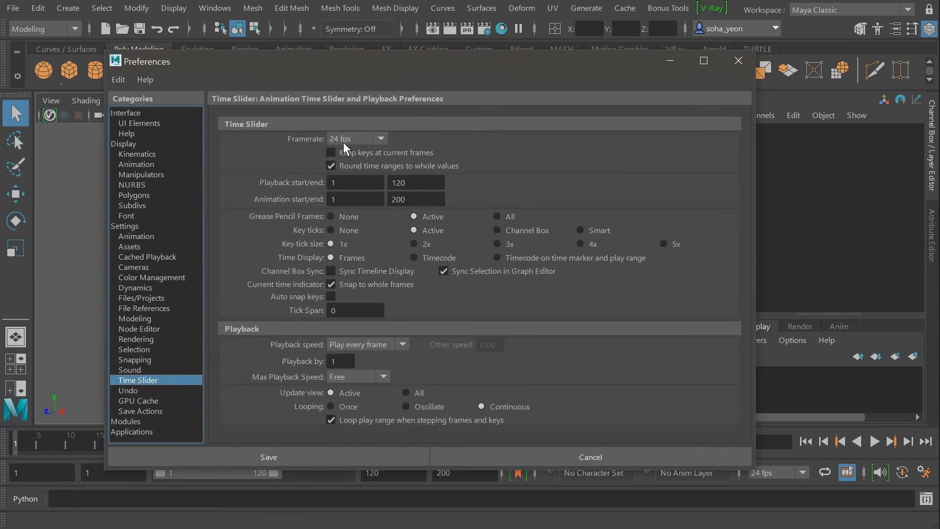
click(128, 226)
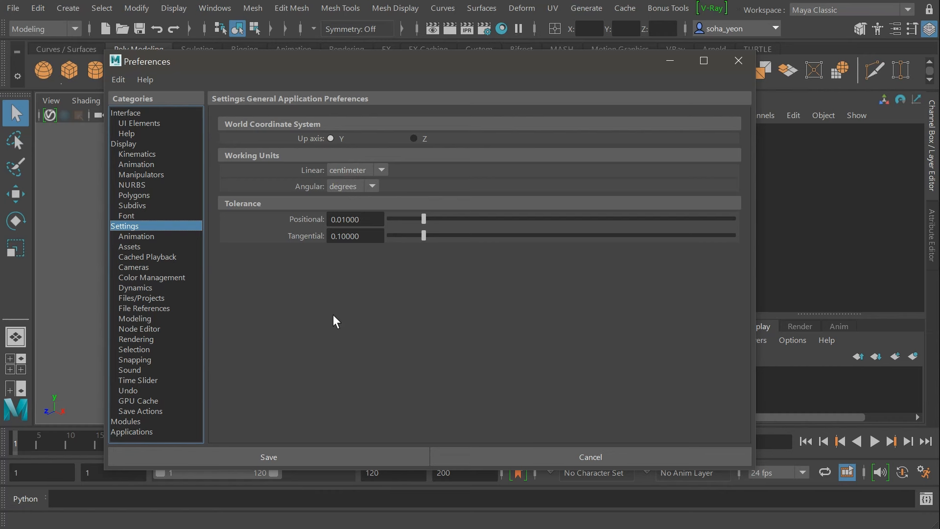
click(383, 169)
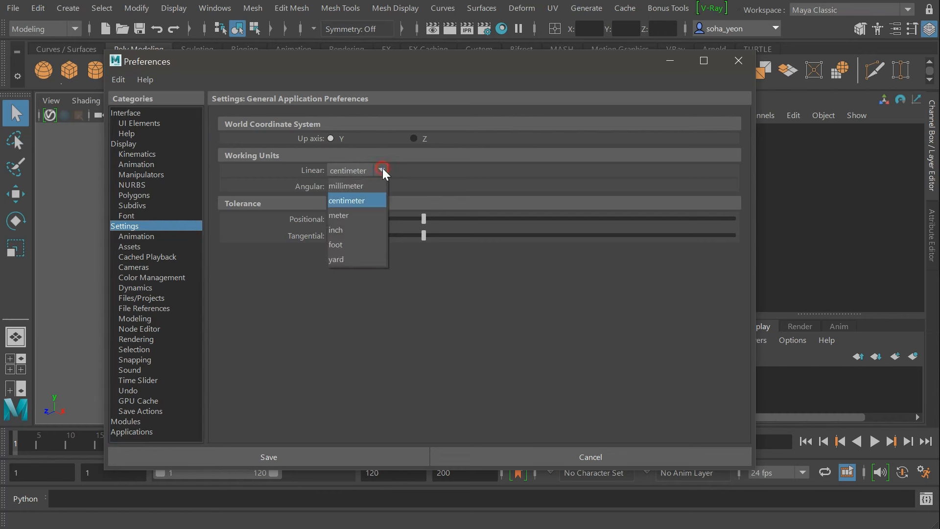
click(373, 216)
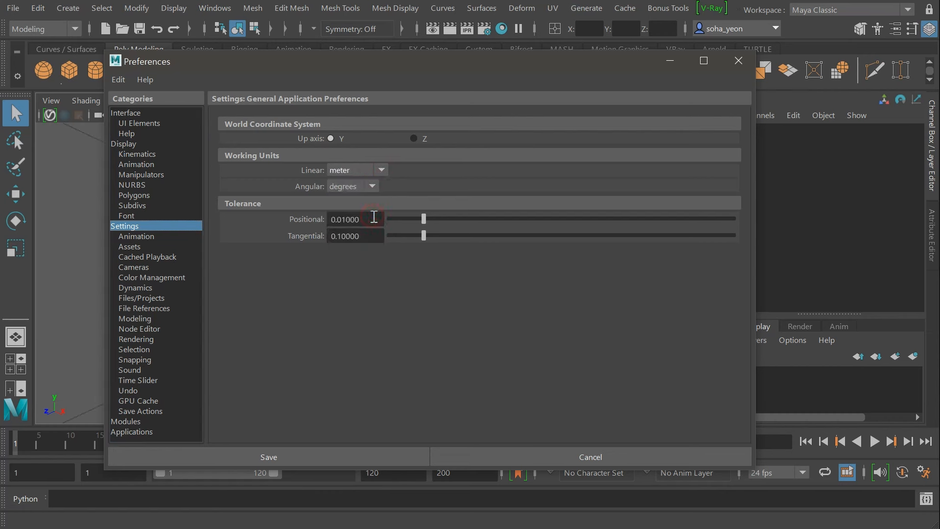
- Set the Time Slider framerate to 30 fps and save the preferences
click(140, 380)
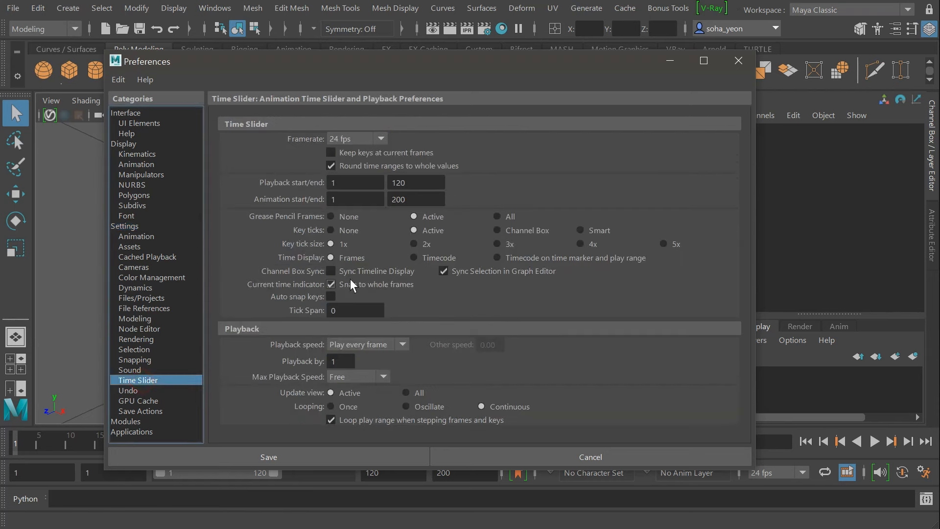
click(378, 138)
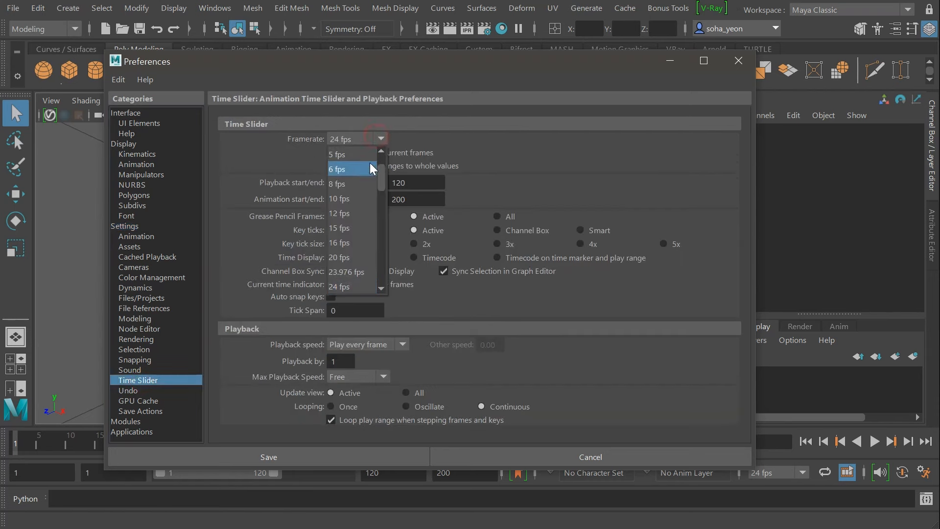
click(383, 288)
click(354, 288)
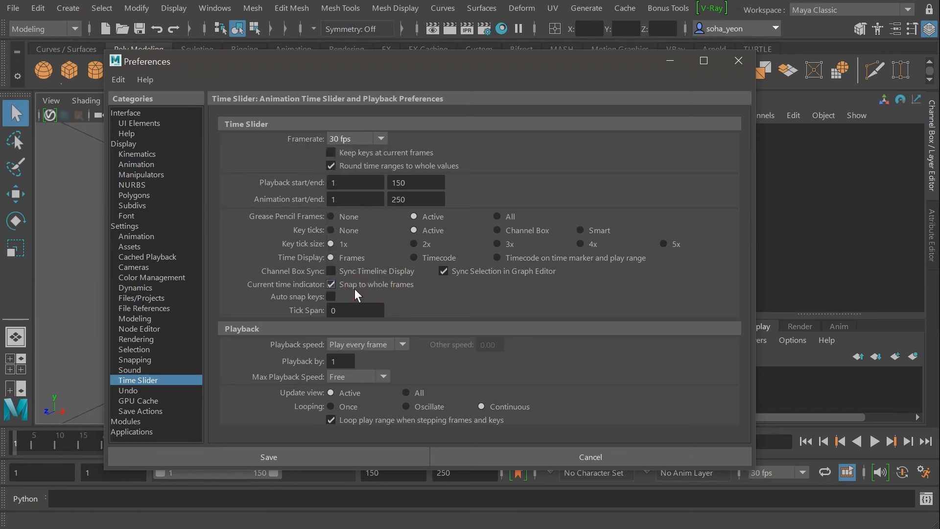
click(293, 455)
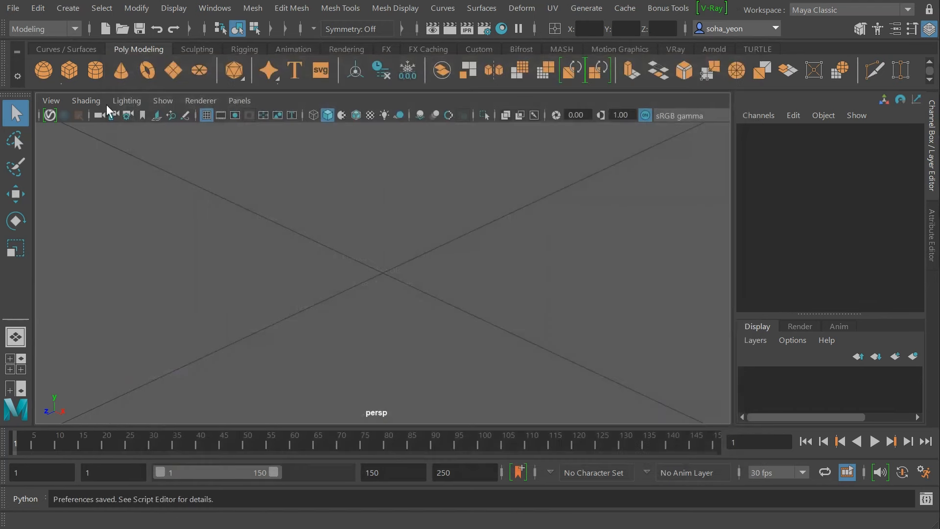
- Save the preferences and exit Maya, saving the untitled scene as test
click(13, 8)
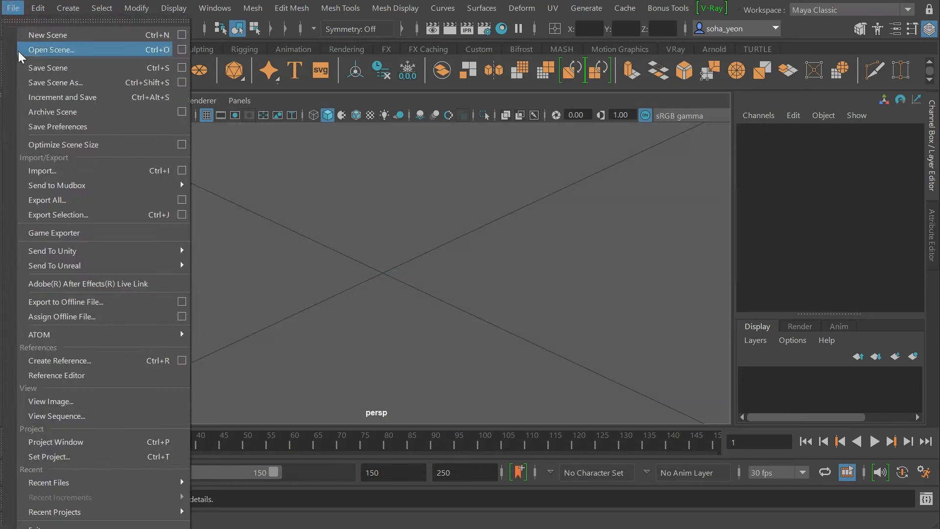
click(60, 126)
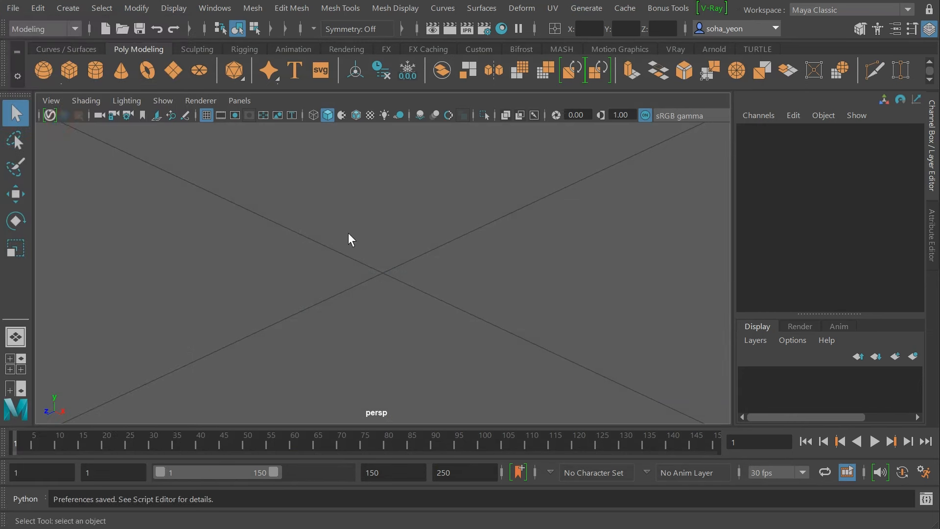
click(13, 9)
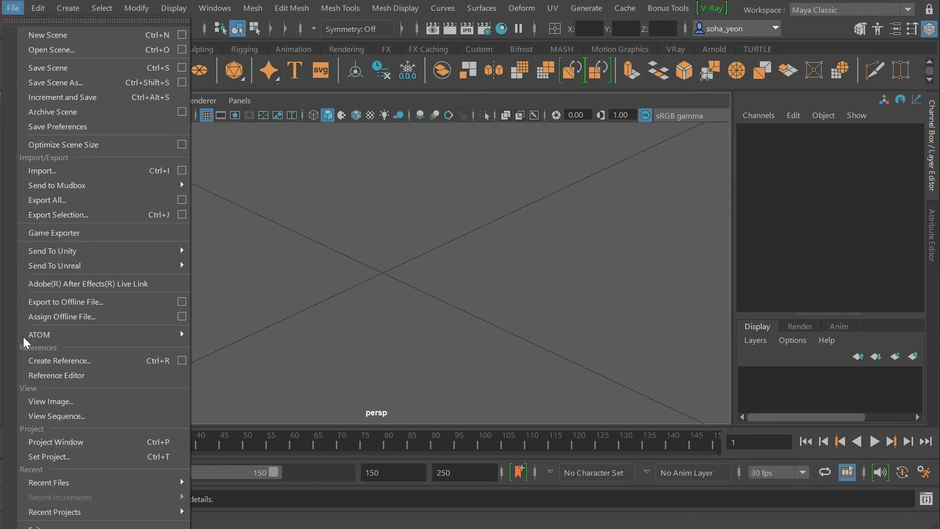
click(43, 525)
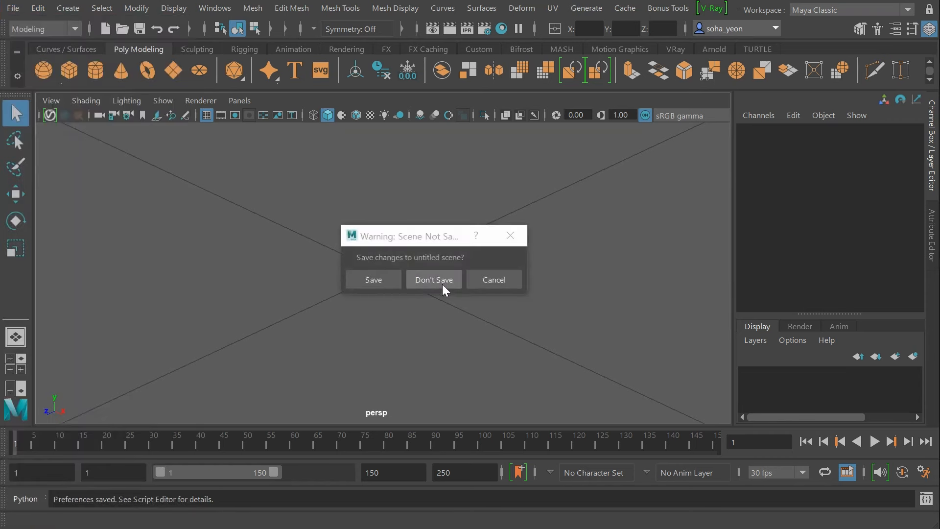
click(387, 281)
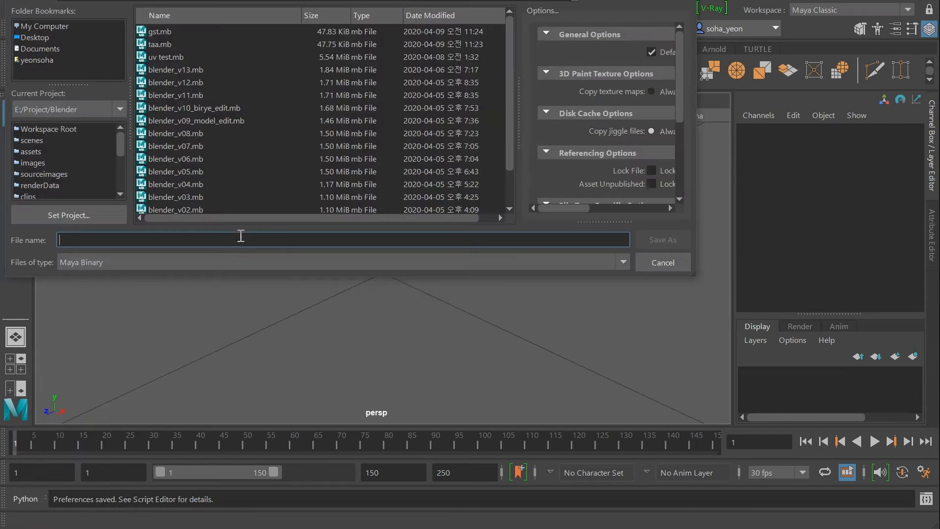
click(241, 238)
text(tes)
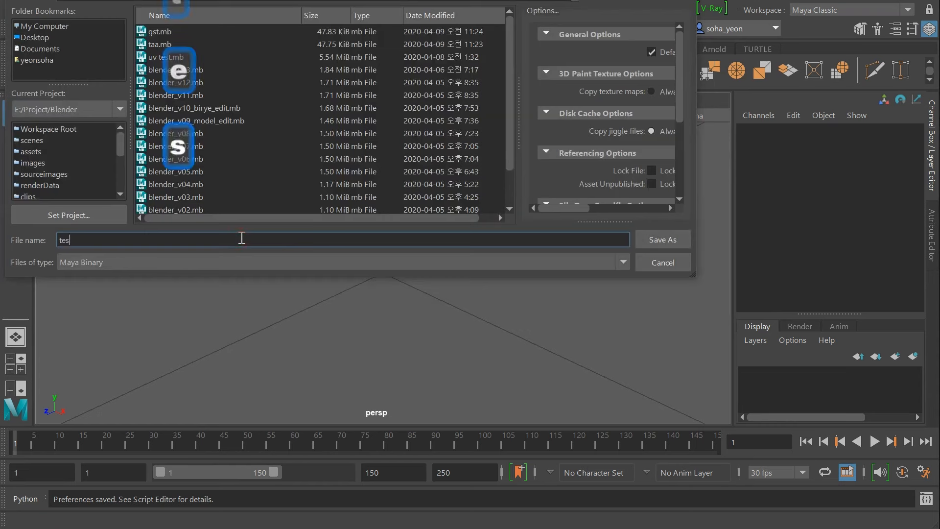
text(t)
click(672, 242)
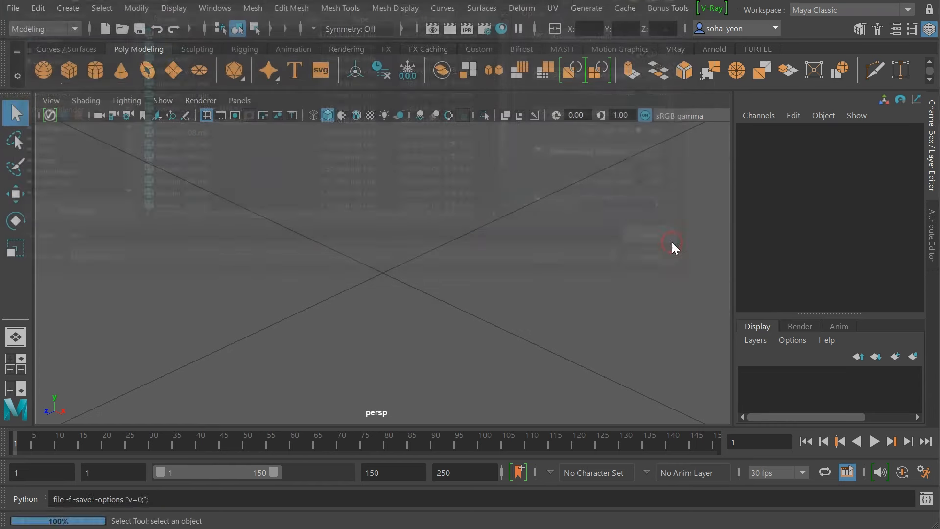
- Open the preferences in the restarted Maya session, show the Time Slider settings, and dismiss the gpuCache save prompt
click(11, 12)
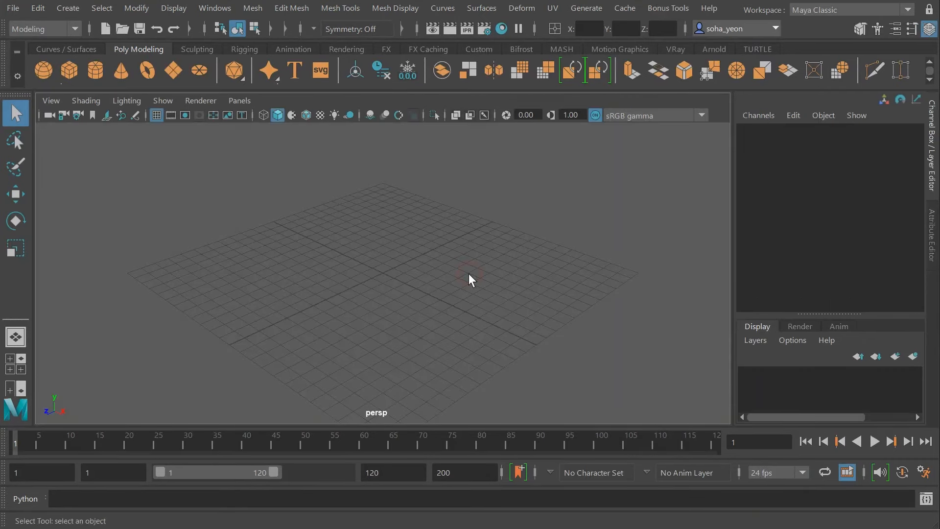
key(ctrl+k)
key(ctrl+k)
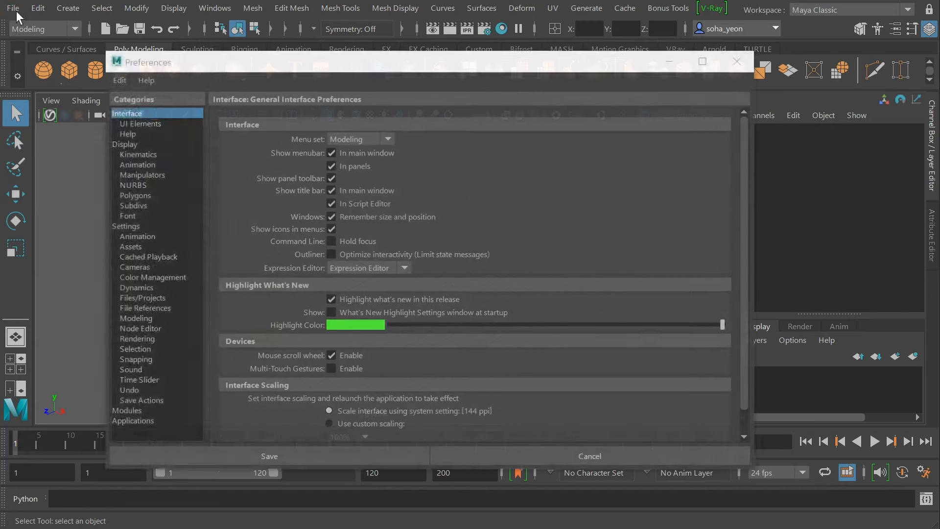
click(13, 8)
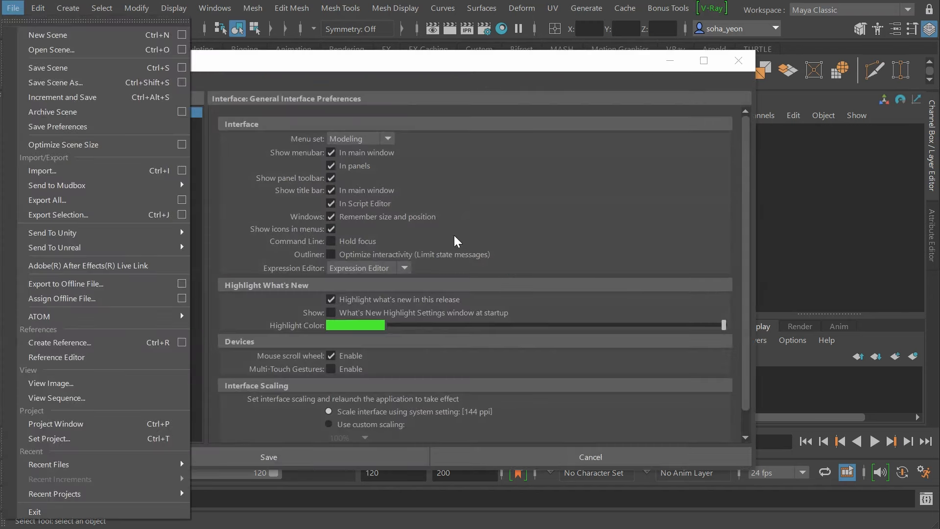
click(581, 68)
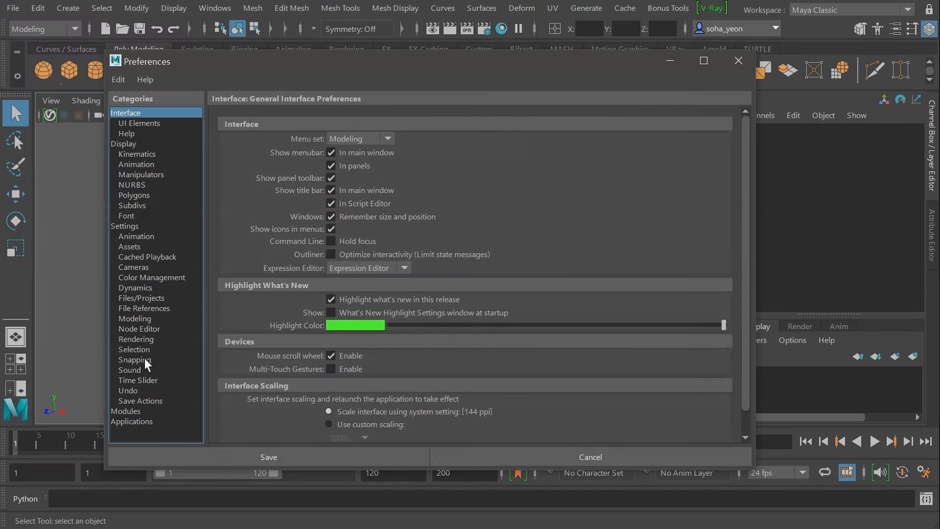
click(146, 381)
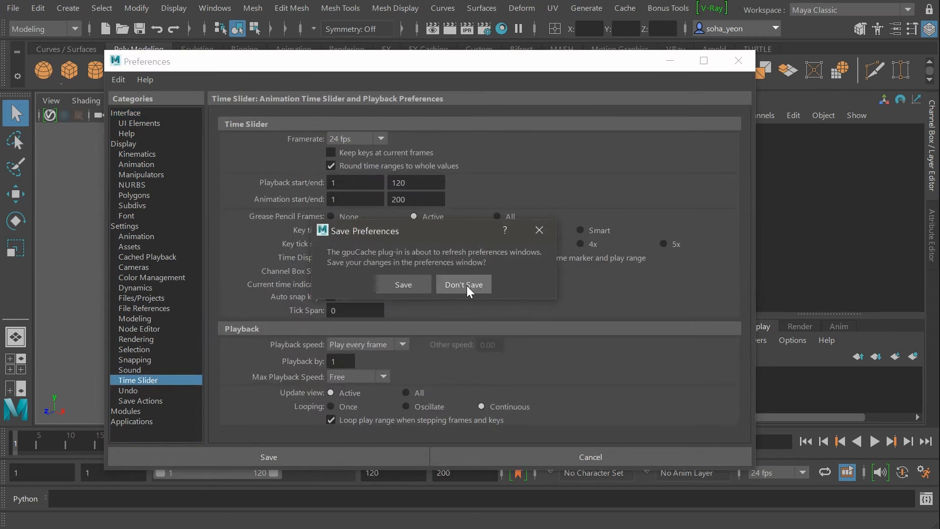
click(537, 231)
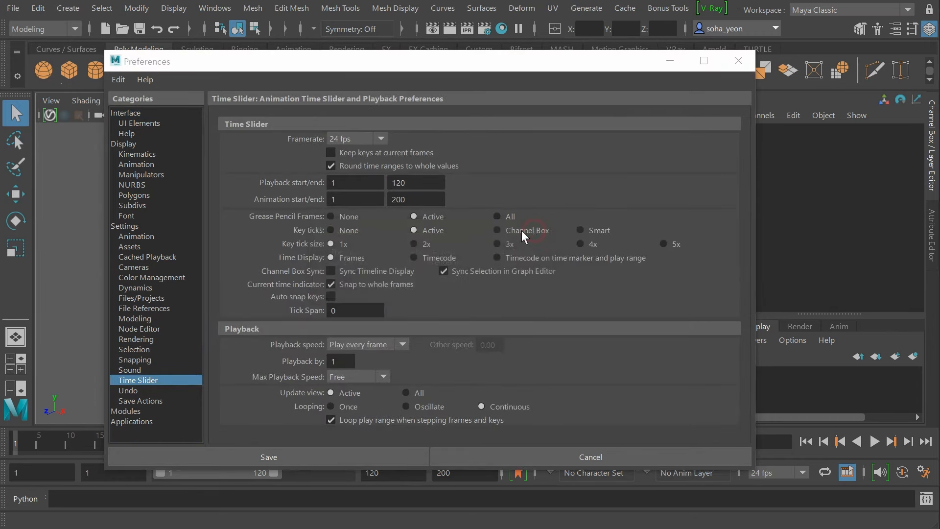
- Reopen the preferences, check the Time Slider framerate and the working units under Settings, and close the window
key(ctrl+k)
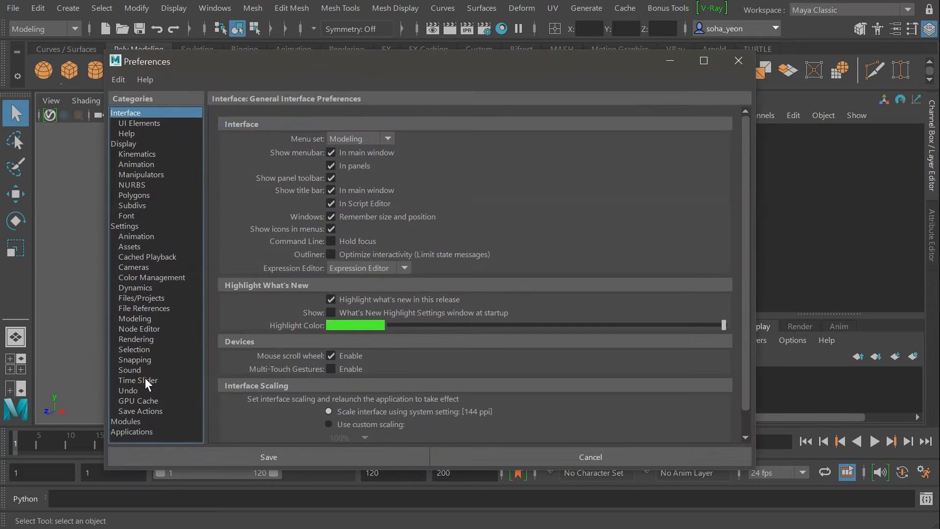
click(145, 379)
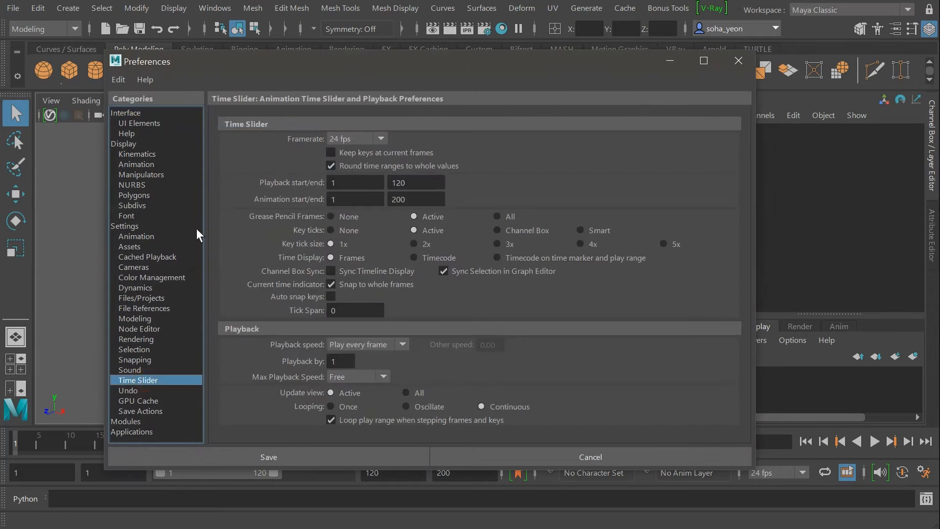
click(125, 226)
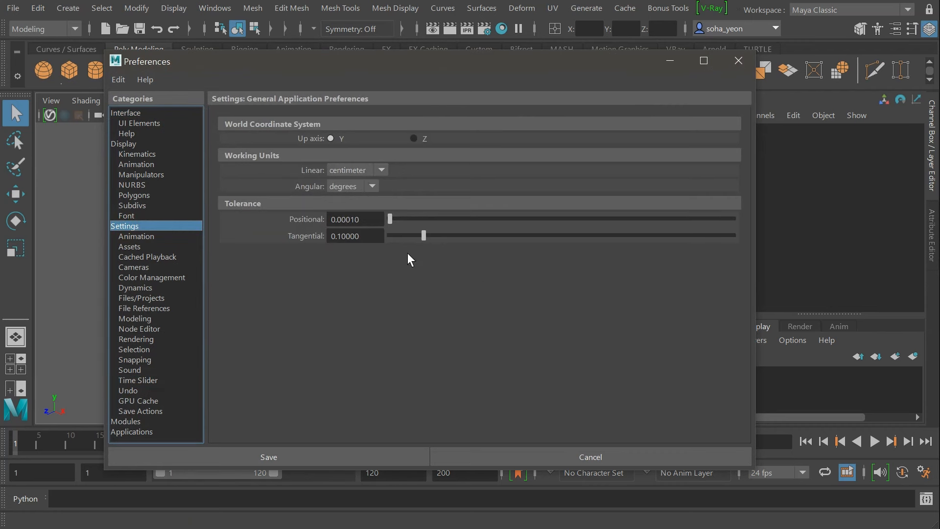
click(740, 62)
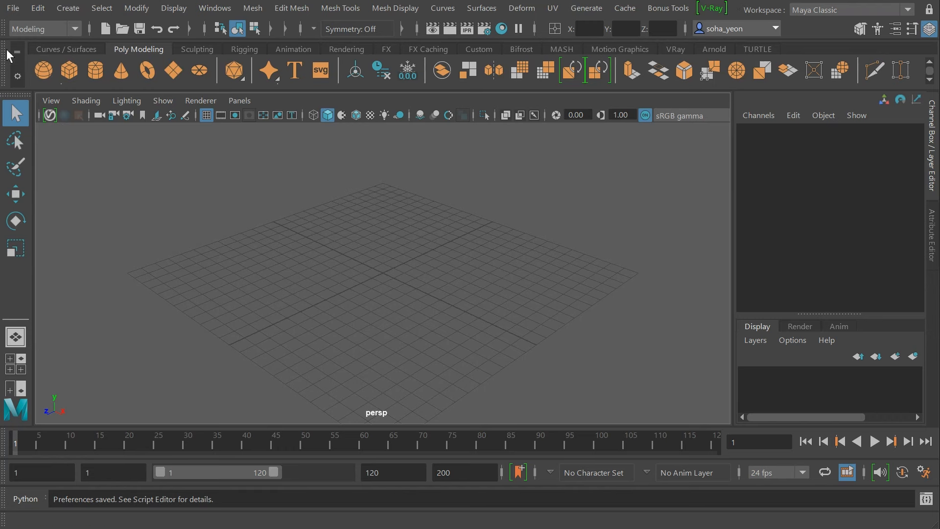
- Open the New Scene options and set the default linear working unit to meter
click(14, 9)
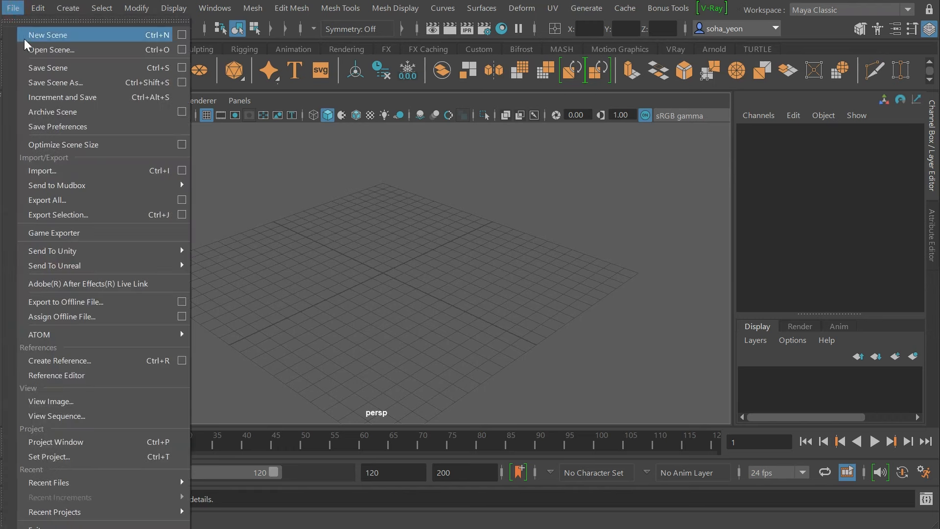
click(178, 36)
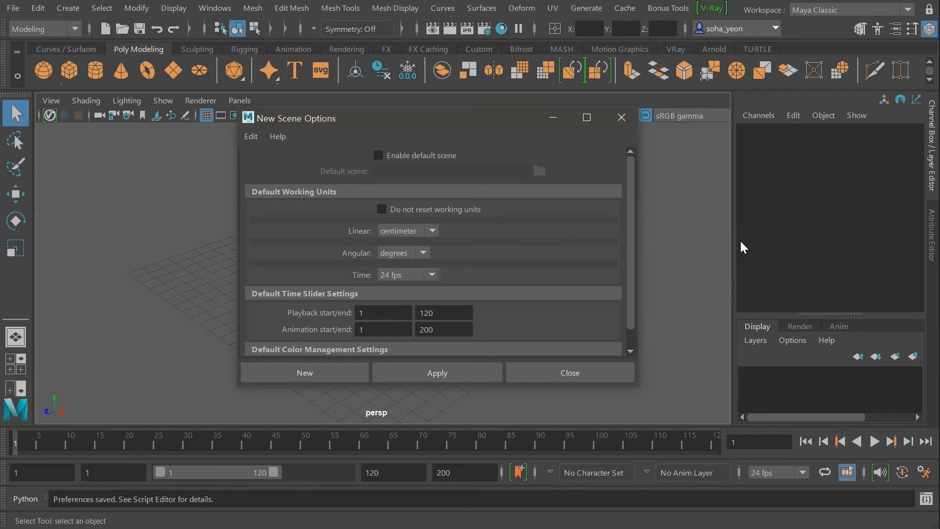
click(433, 230)
click(418, 273)
click(433, 230)
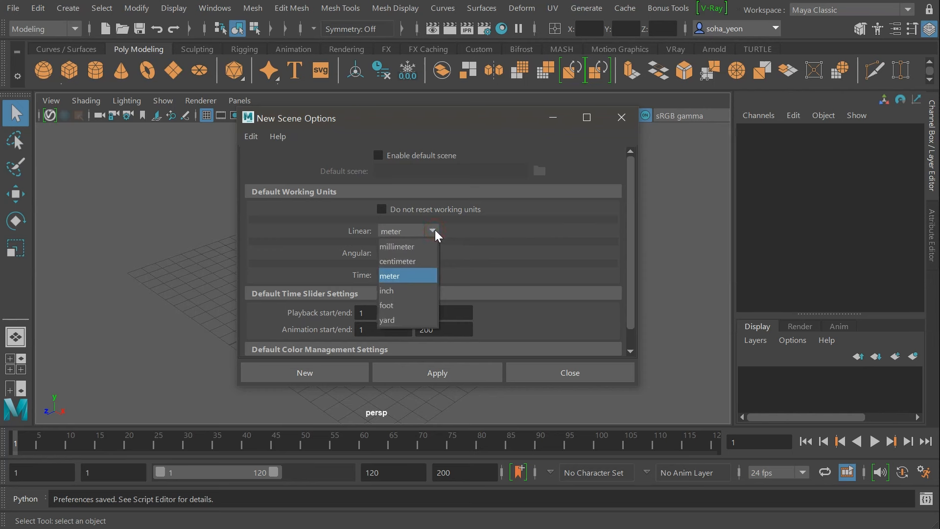
key(Up)
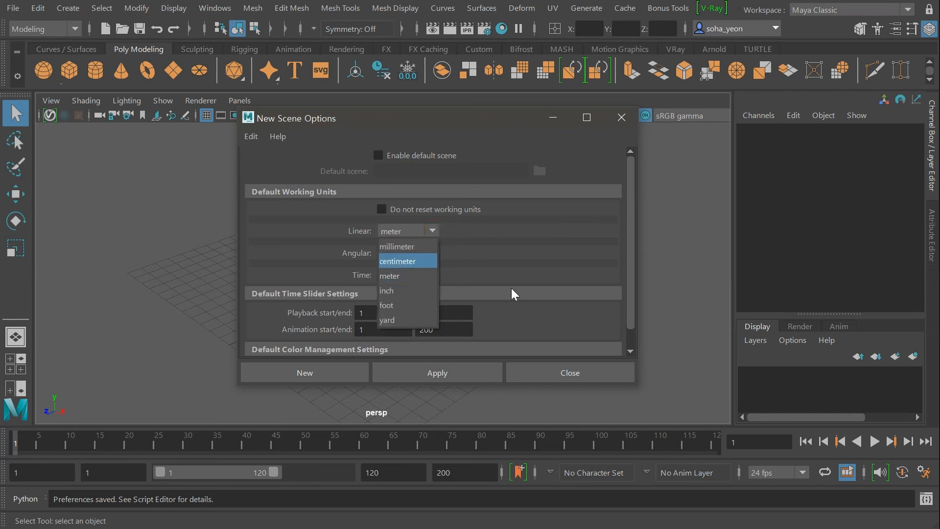
click(516, 259)
- Set the default Time unit for new scenes to 30 fps
click(432, 275)
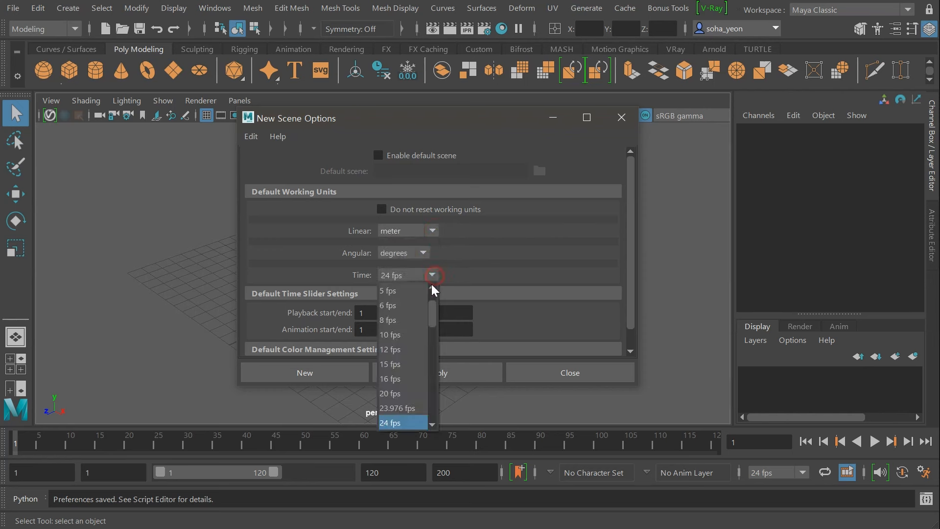
click(407, 406)
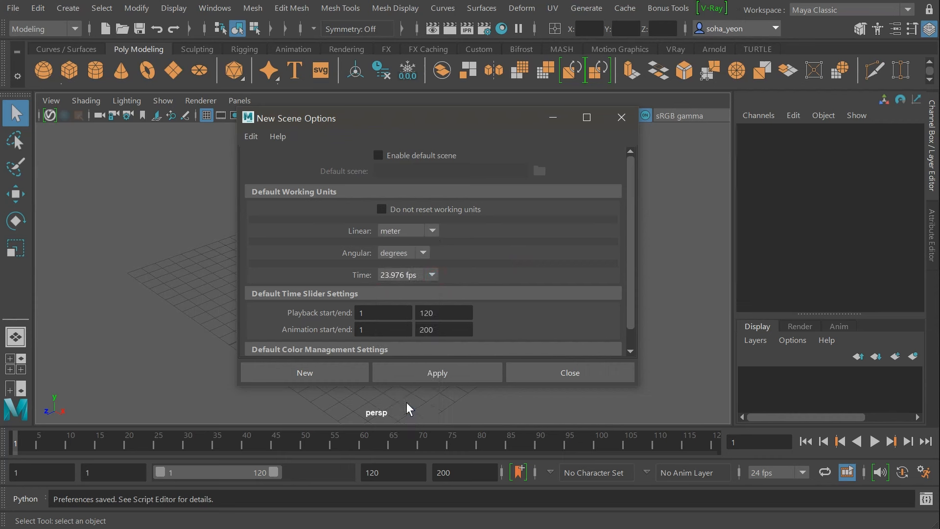
click(432, 276)
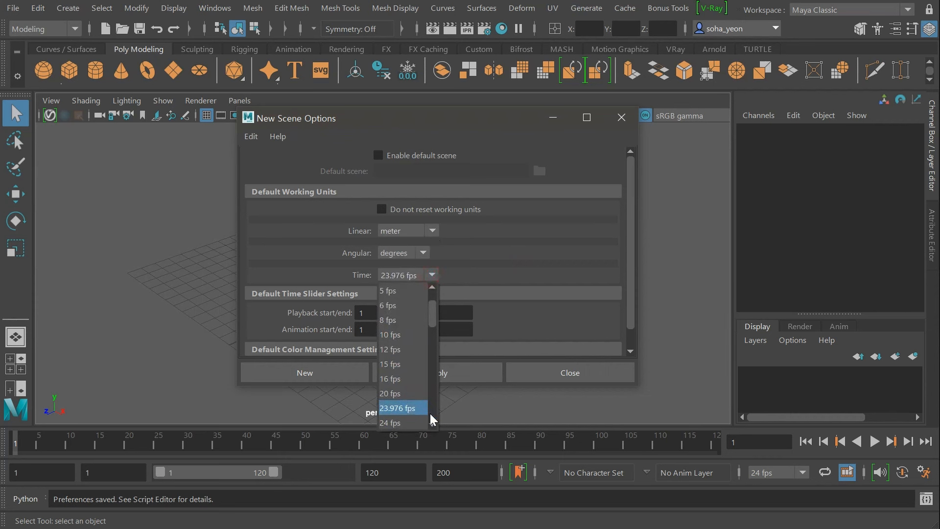
mouse_move(432, 426)
click(405, 418)
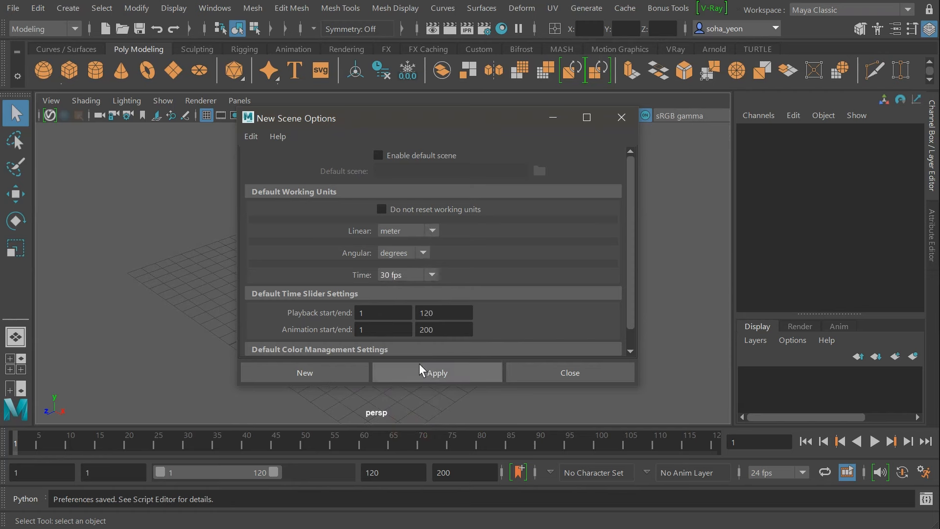
- Apply the New Scene options, save the current scene as aaa when prompted, and close the options
click(441, 373)
click(387, 276)
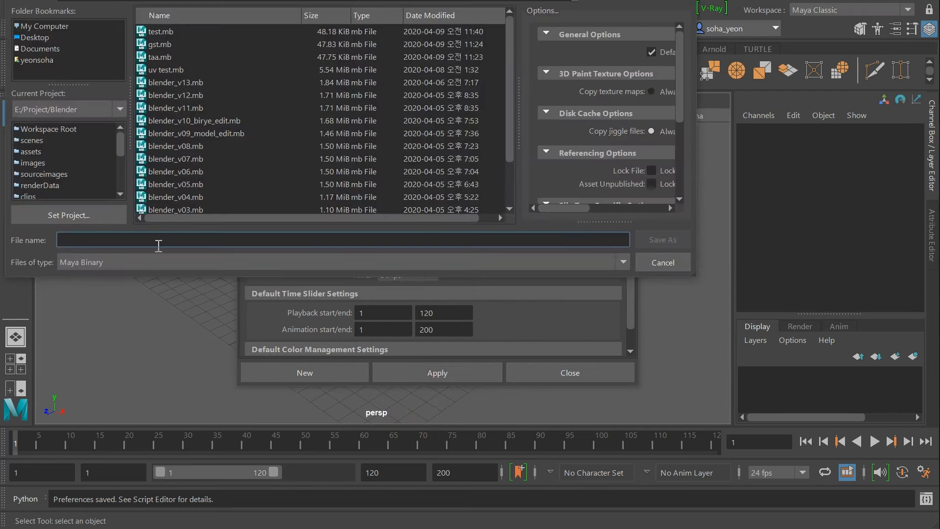
text(aaa)
click(661, 239)
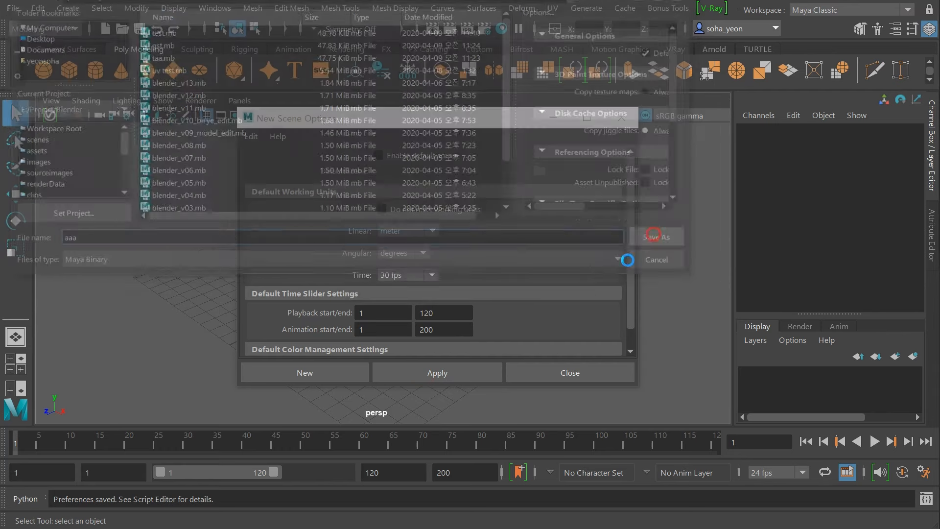
click(557, 372)
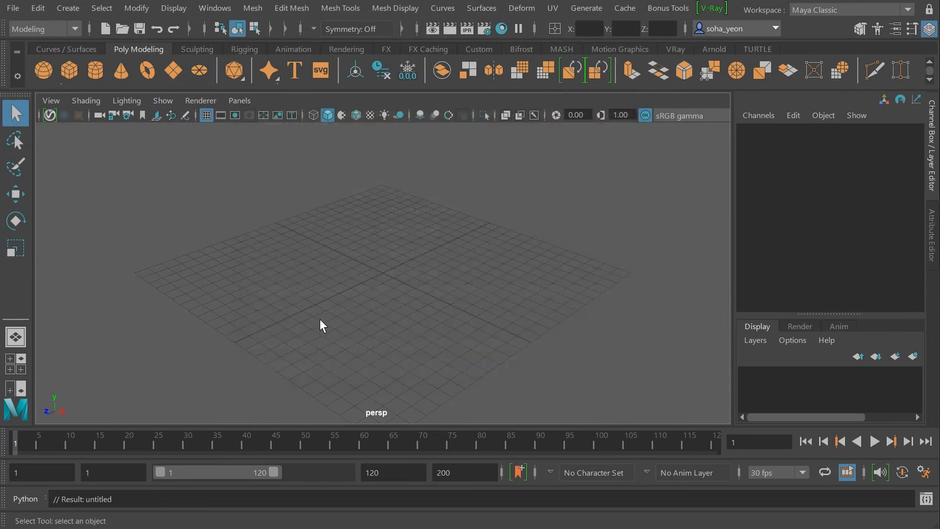
- Create a new scene without saving the changes to the untitled scene
click(14, 8)
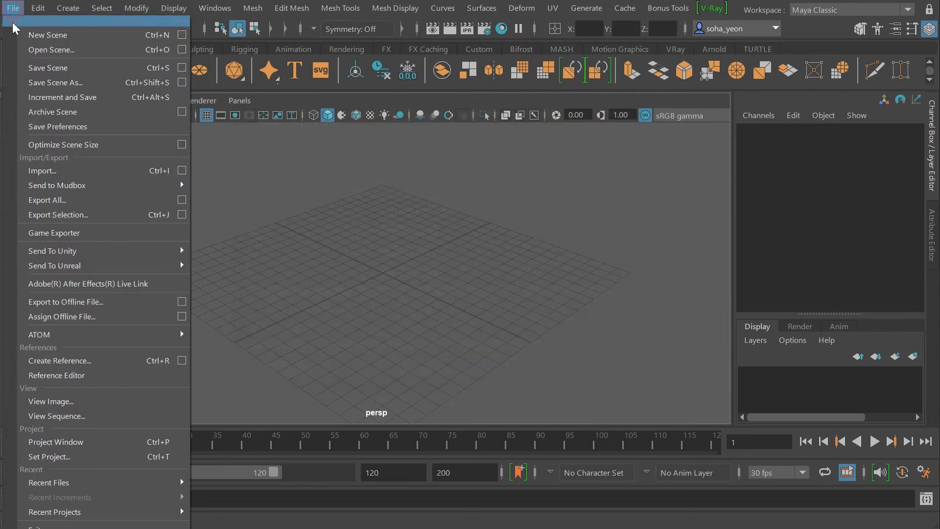
click(60, 34)
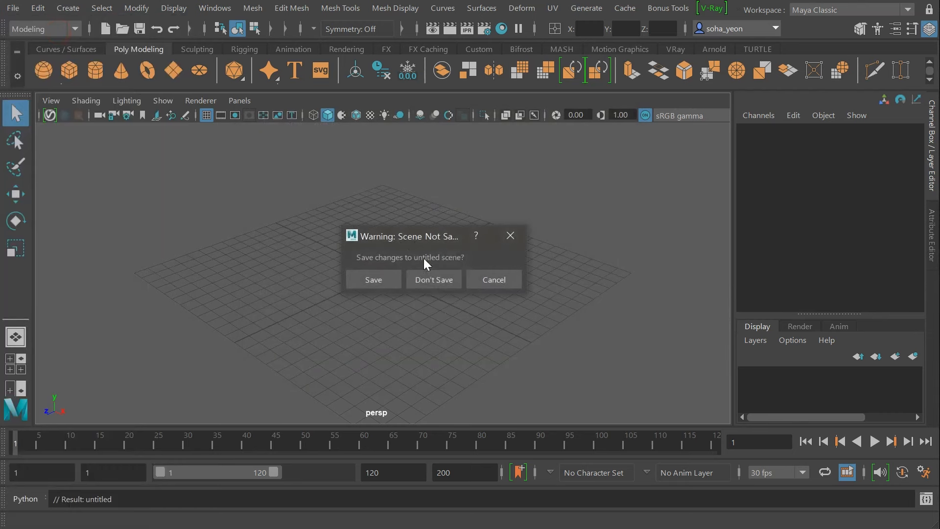
click(431, 278)
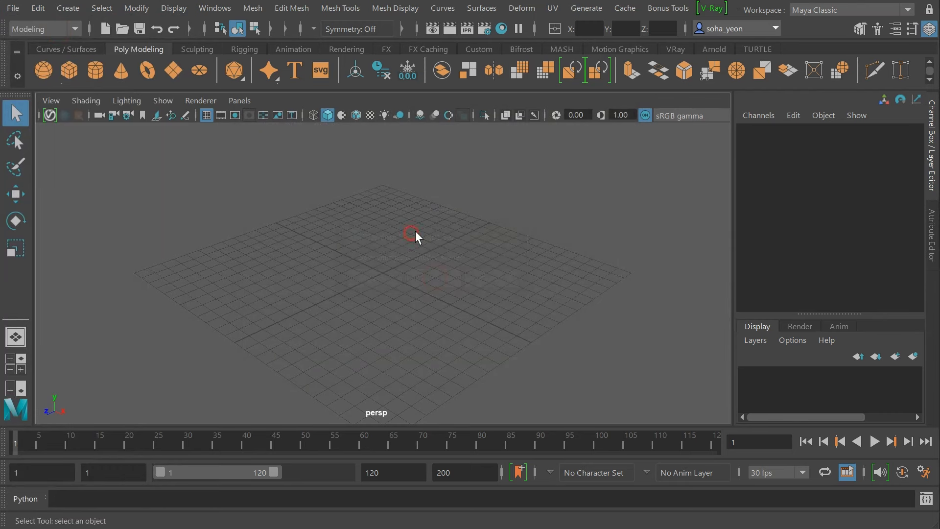
- Check the linear working unit and the Time Slider framerate in the new scene's preferences, and close the window
key(ctrl+k)
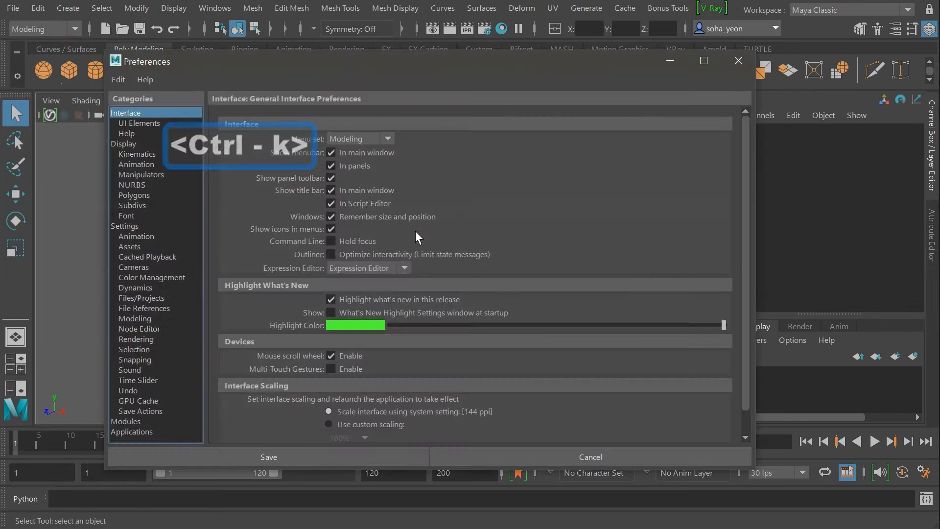
click(130, 225)
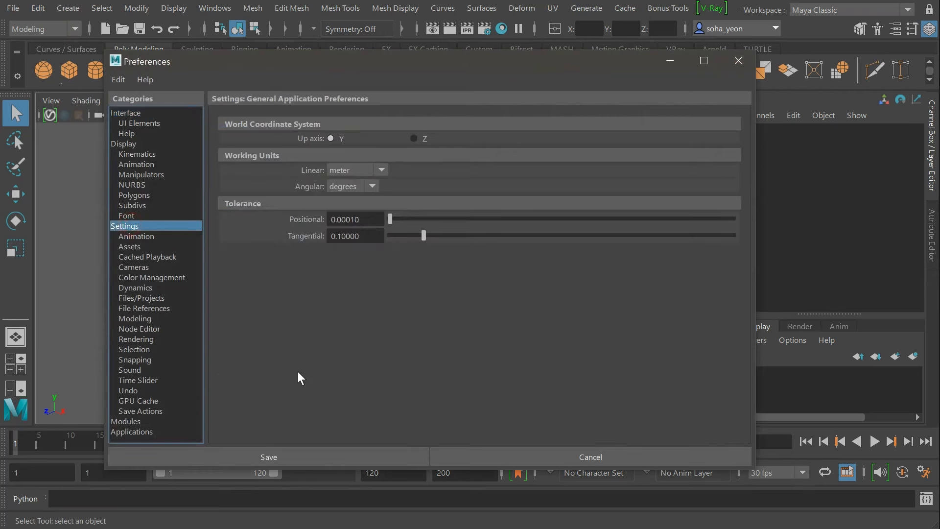
click(144, 380)
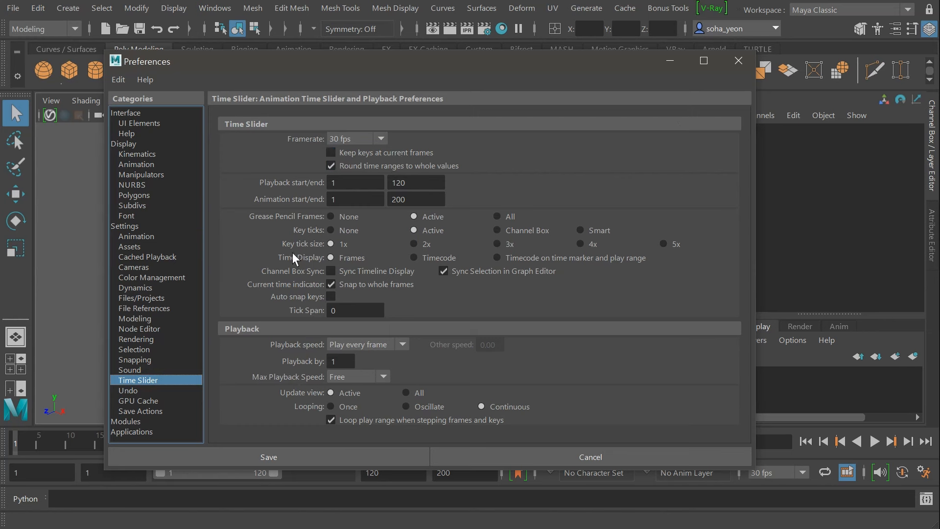
click(158, 227)
click(738, 60)
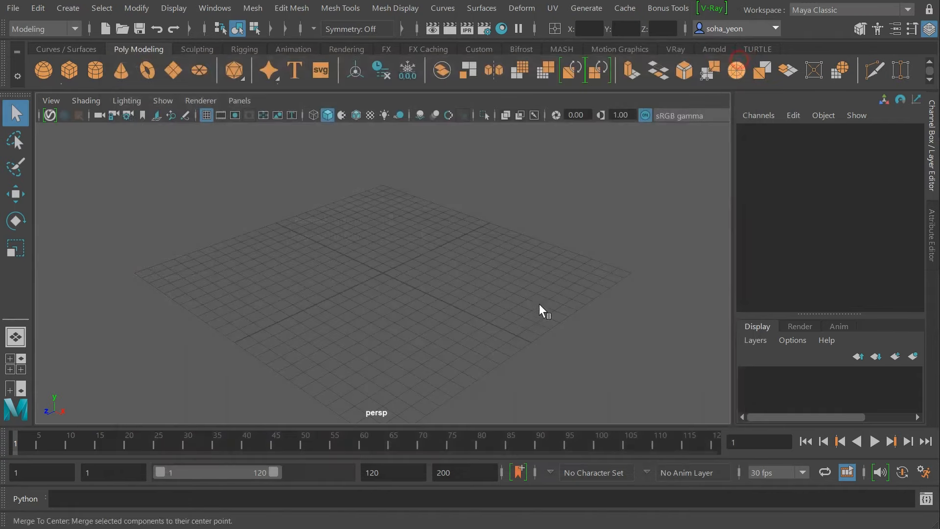
- Review the default working units and time settings in the New Scene options, and close them
click(14, 9)
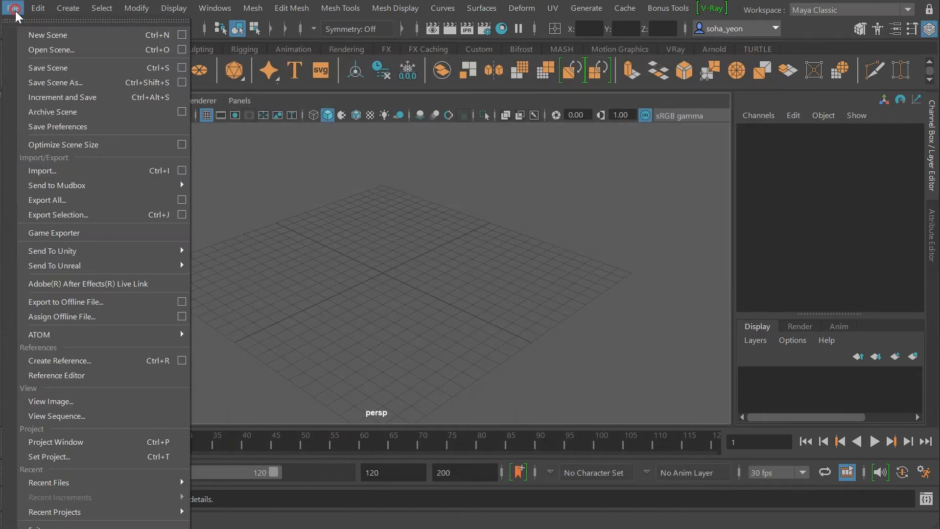
click(181, 34)
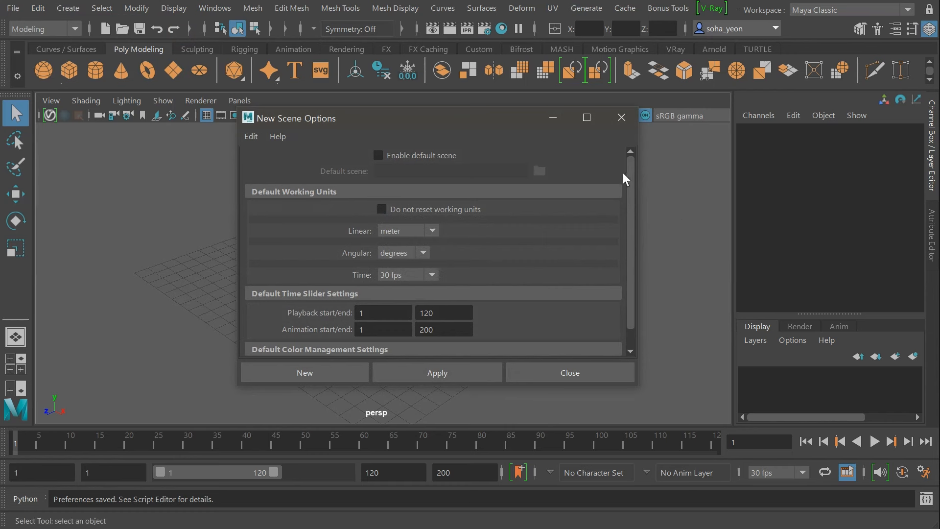
click(621, 117)
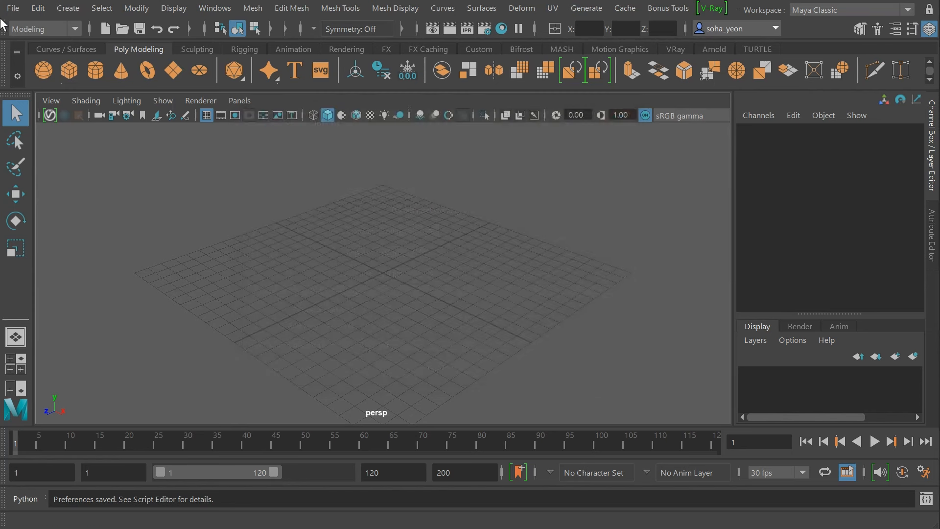
click(13, 9)
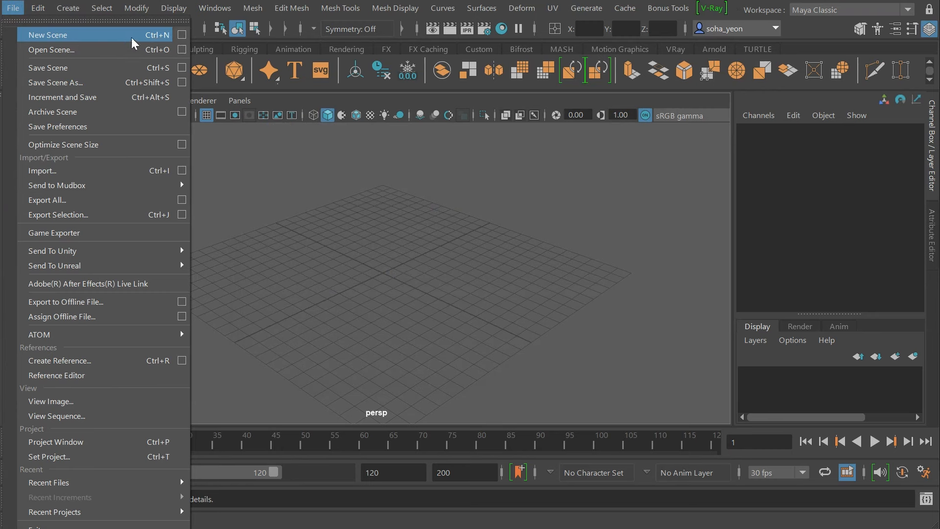
click(136, 8)
mouse_move(23, 9)
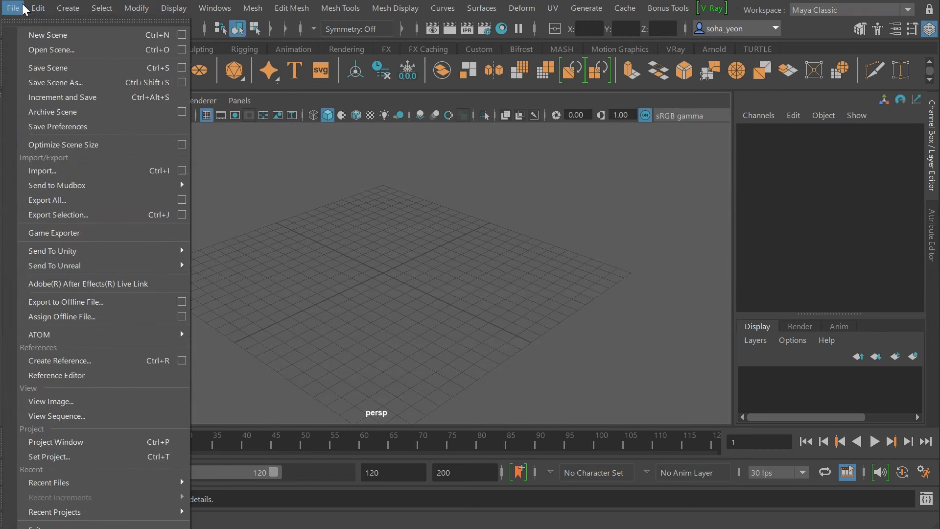
click(553, 225)
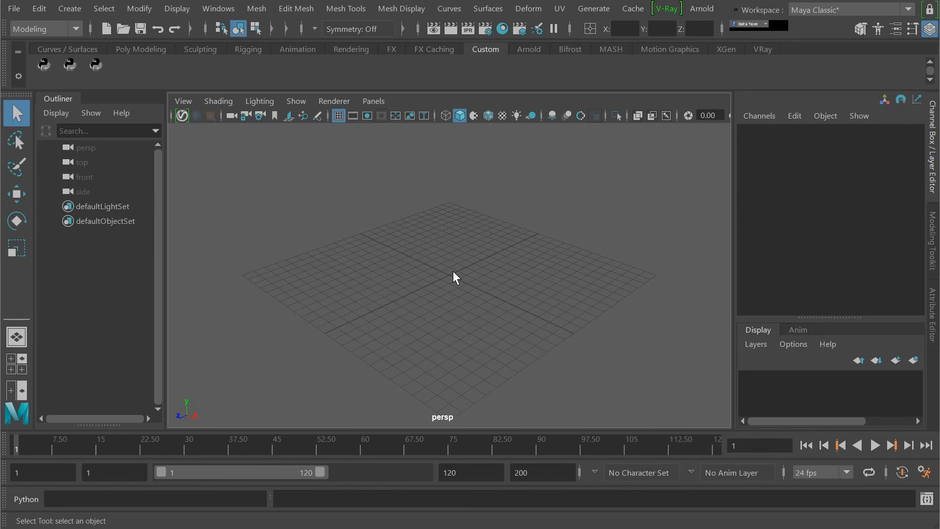
- Switch to Notepad and copy the entire Python script in selection_toggle.txt
key(alt+Tab)
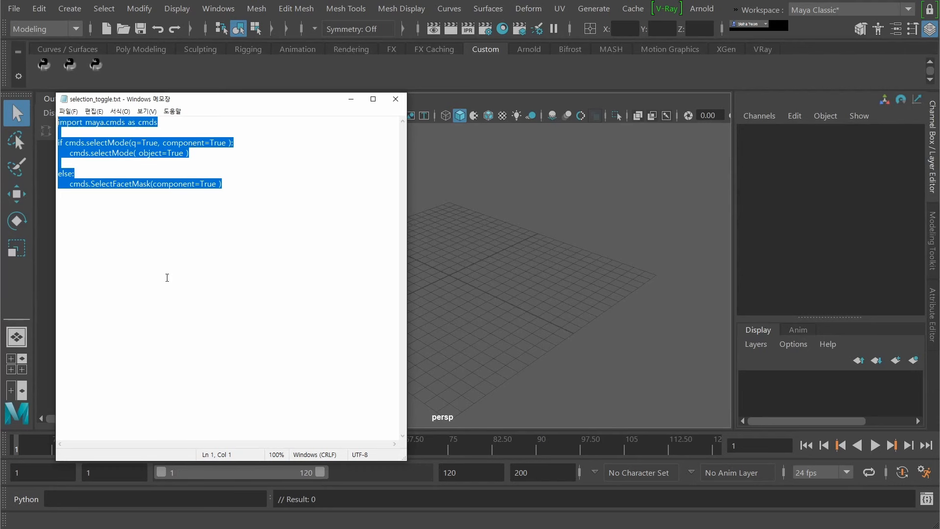
click(167, 278)
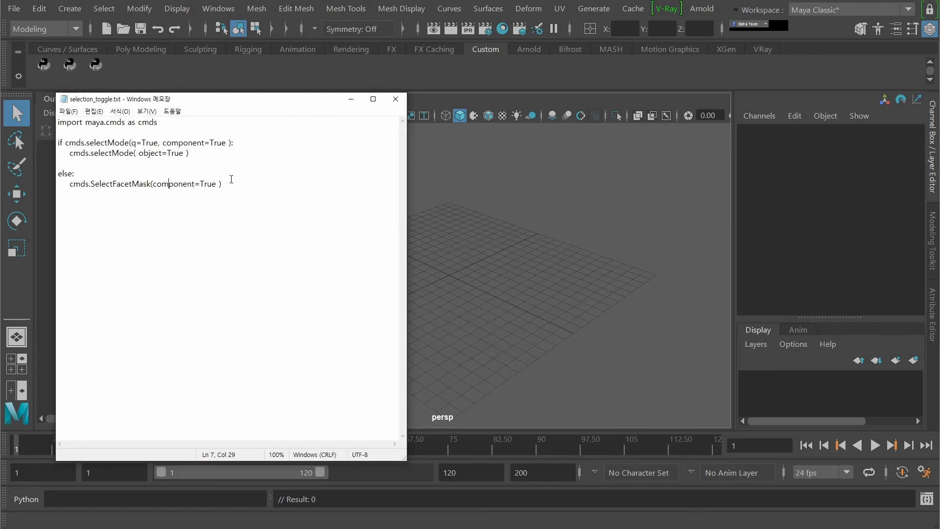
drag(233, 184, 57, 119)
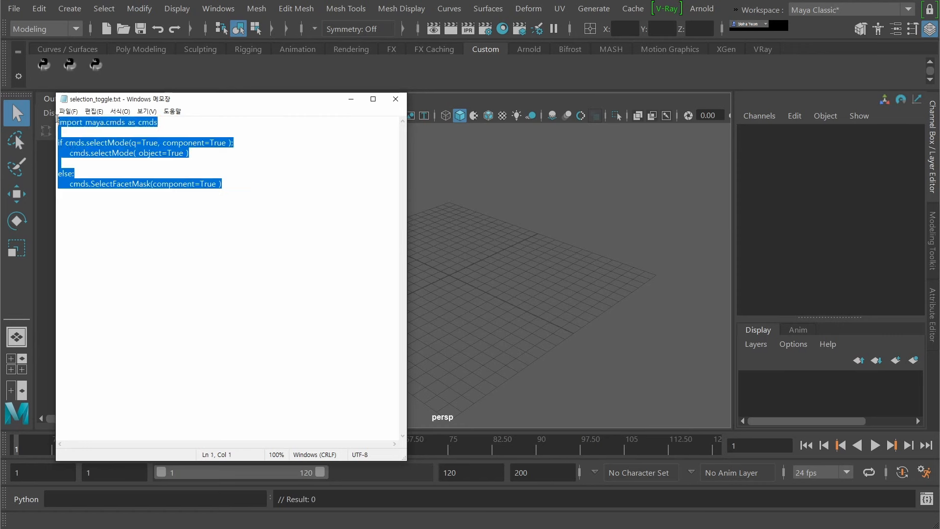
right_click(99, 143)
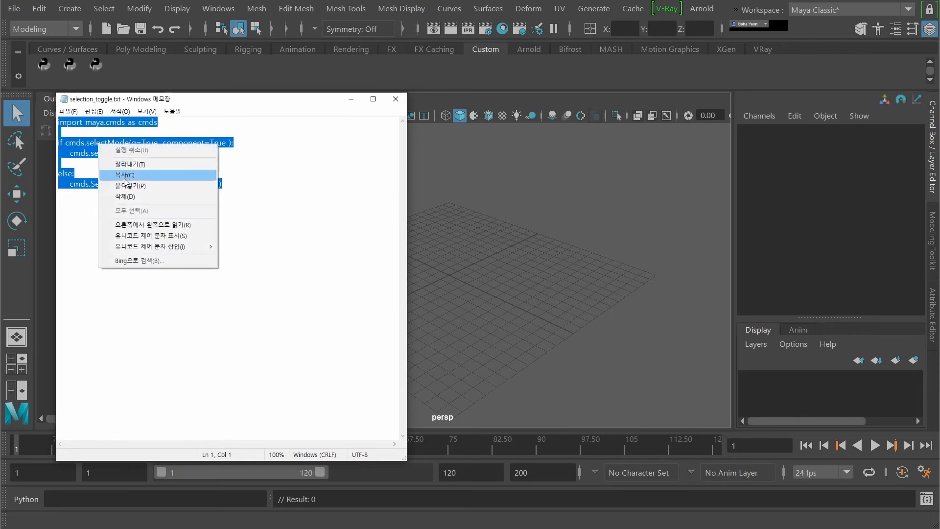
click(125, 179)
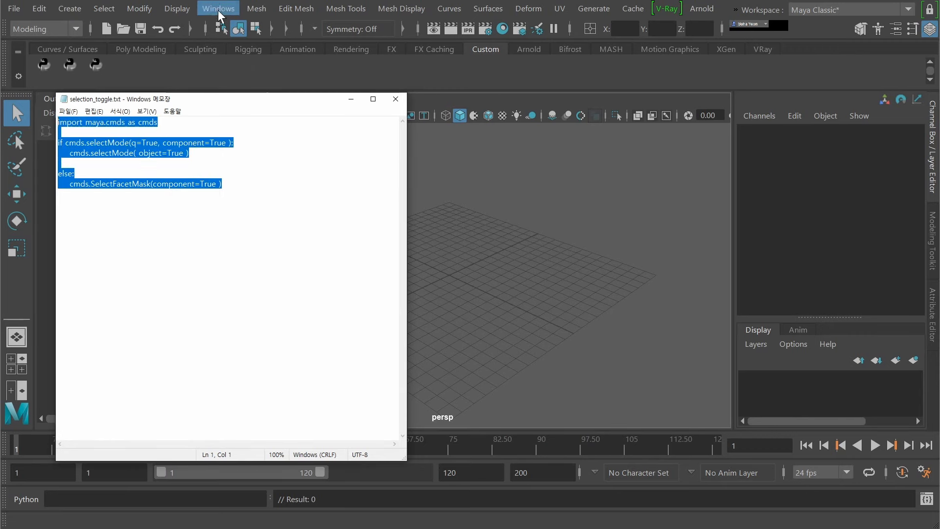
- Open Maya's Hotkey Editor, set the hotkey category to Custom Scripts, and expand the User group
click(219, 10)
mouse_move(302, 149)
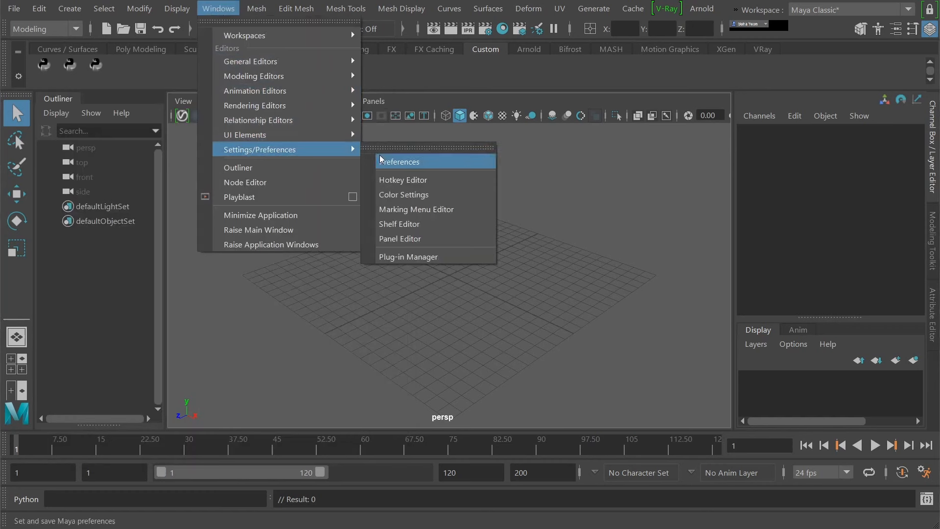
click(415, 180)
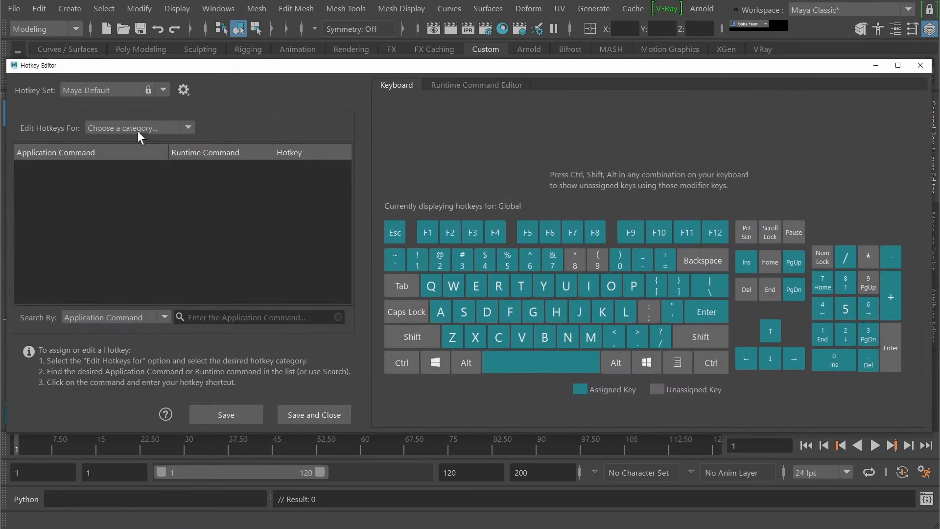
click(137, 129)
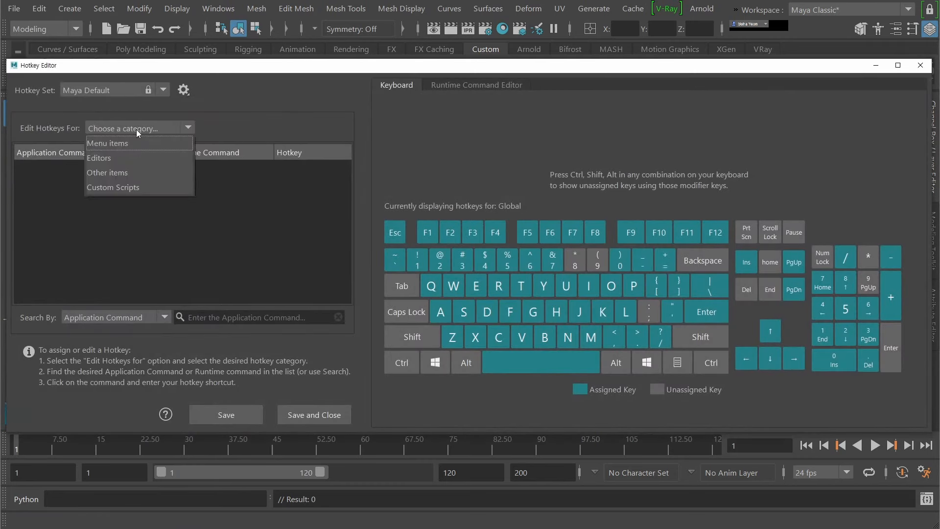
click(126, 188)
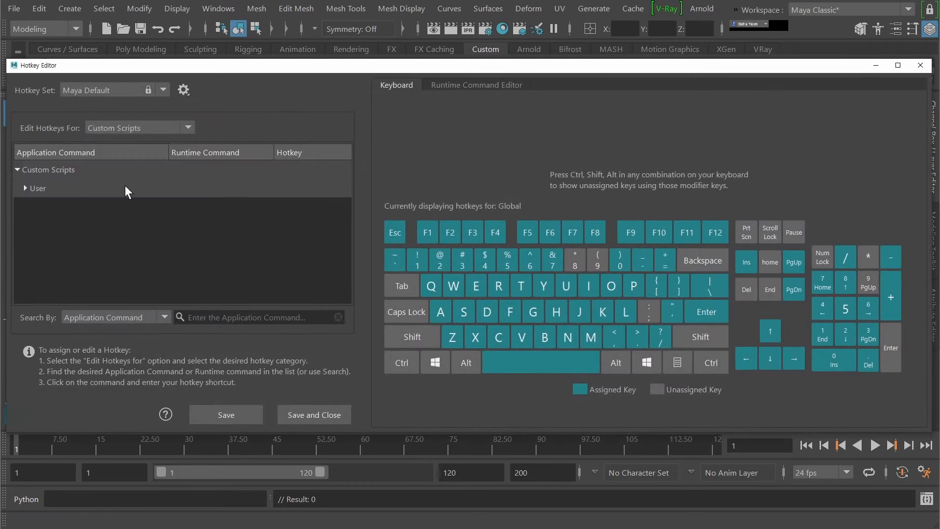
click(39, 190)
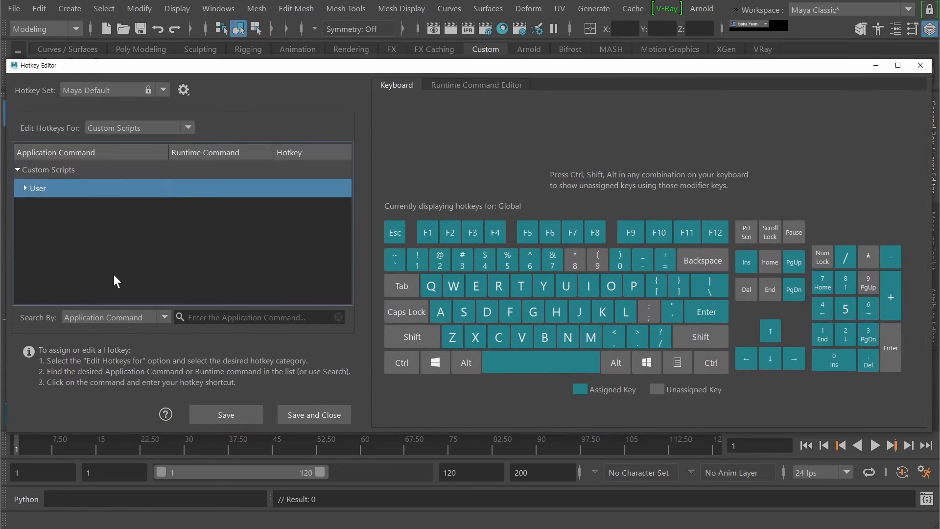
click(25, 188)
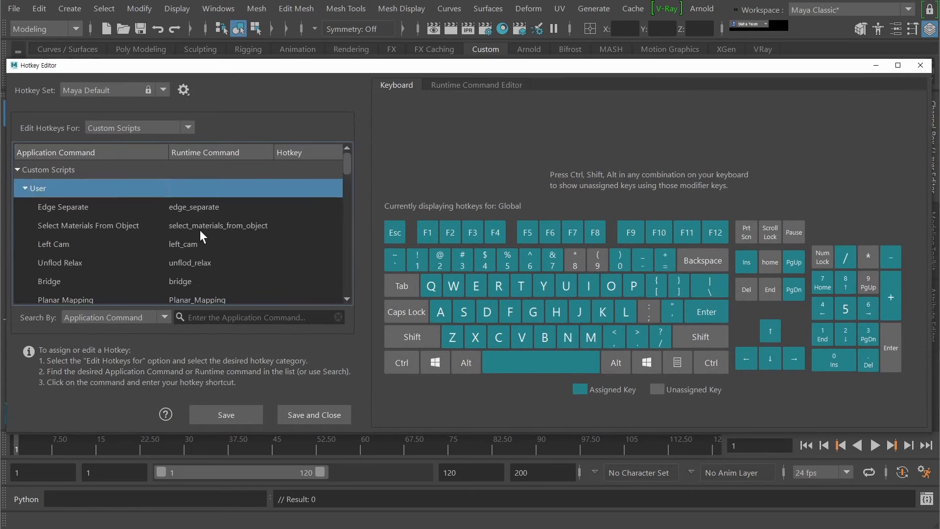
- Create a new runtime command with Python as its language and paste the copied selection toggle script into it
click(455, 86)
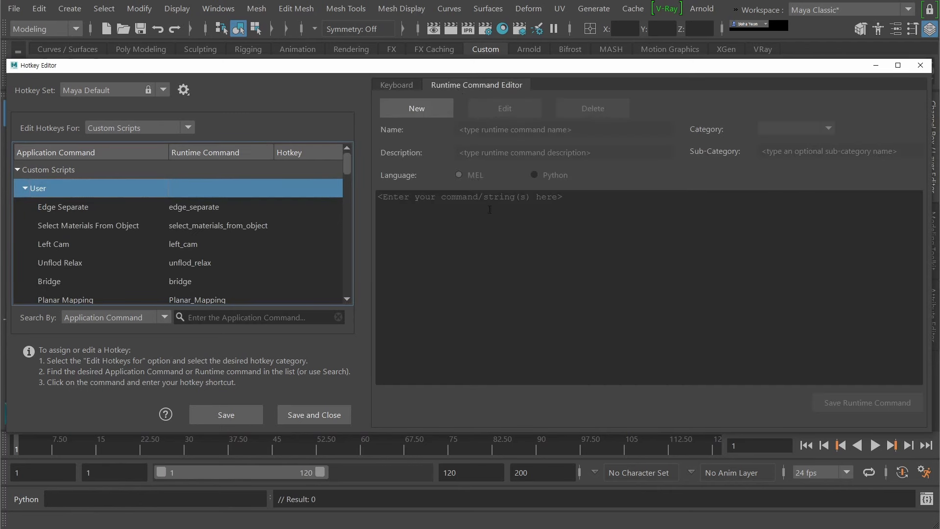
click(425, 111)
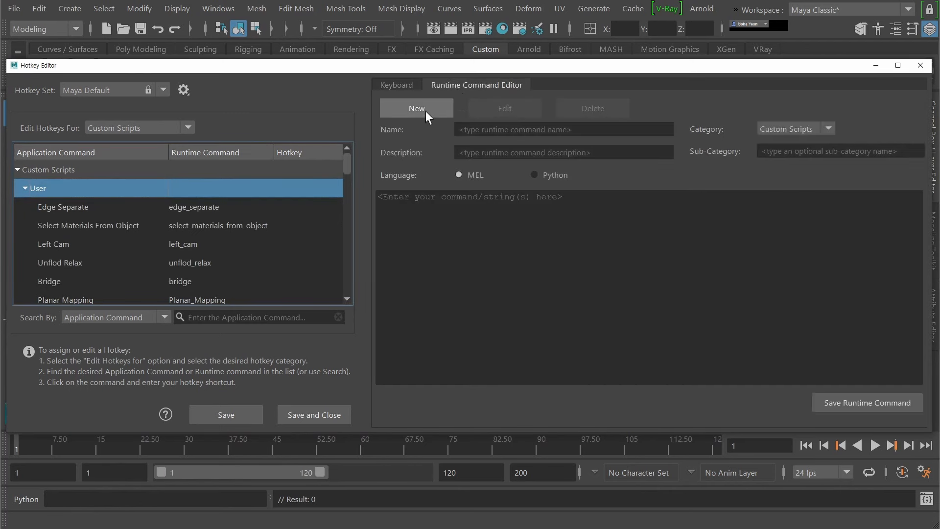
click(497, 194)
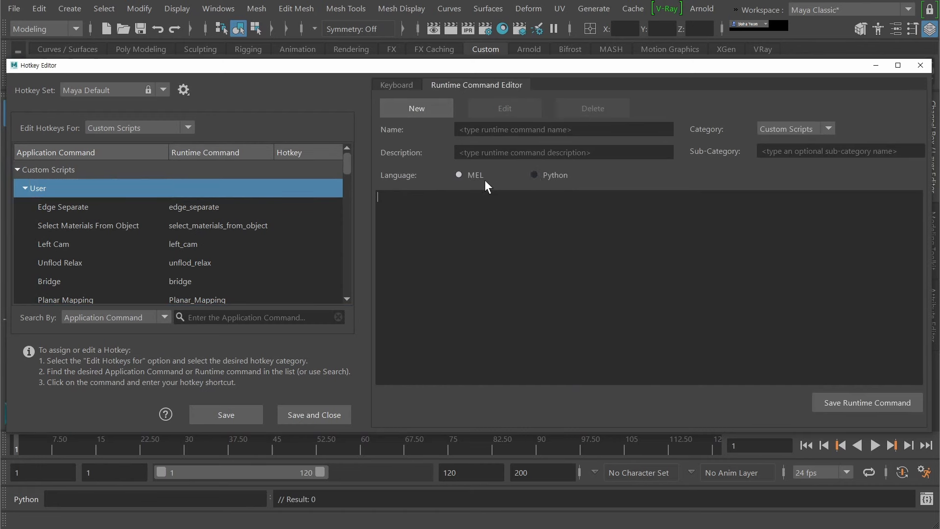
click(534, 175)
text(import maya.cmds as cmds  if cmds.selectMode(q=True, component=True ):     cmds.selectMode( object=True )  else:     cmds.SelectFacetMask(component=True ))
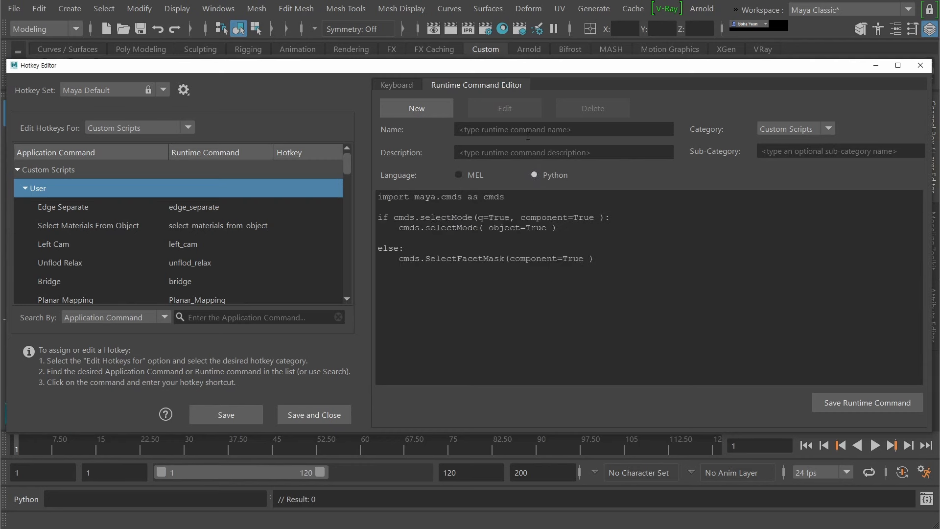
- Name the runtime command Face_Object_toggle, set its sub-category to User, and save it
click(541, 128)
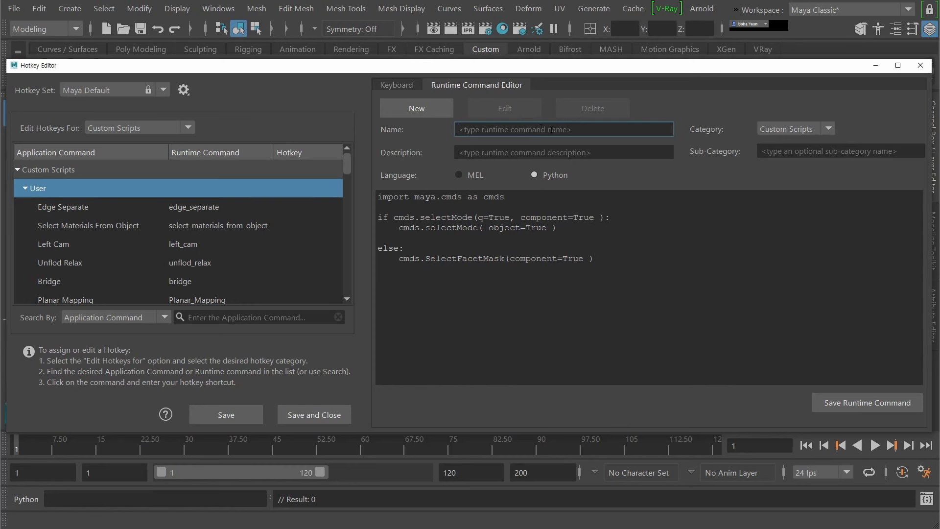
text(Face_Object_toggle)
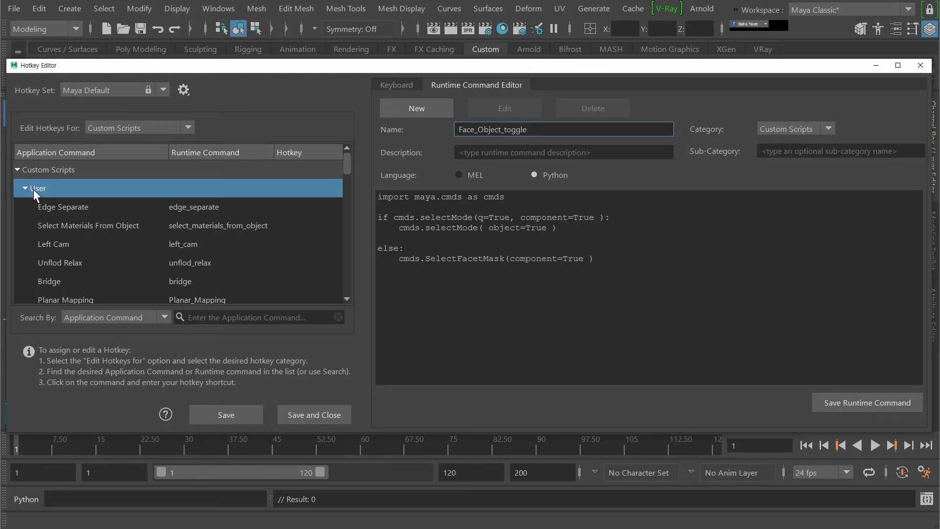
click(794, 151)
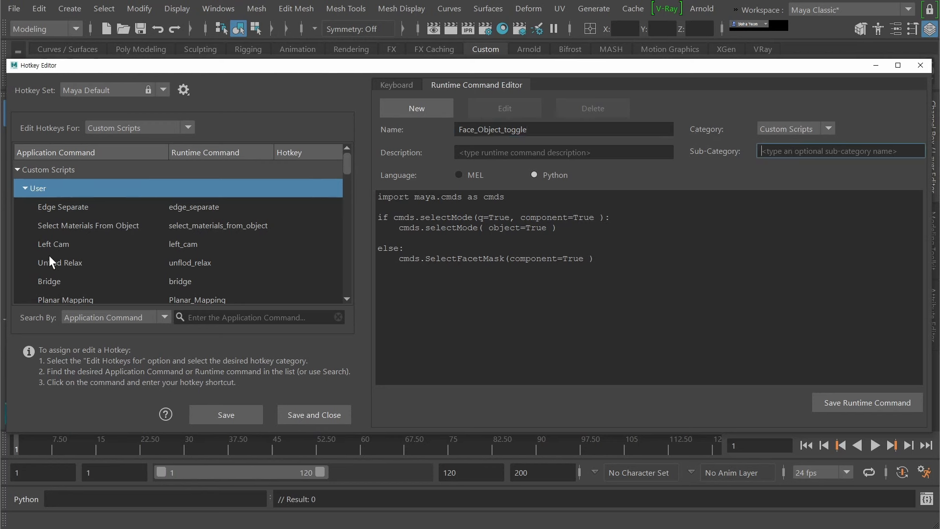
text(User)
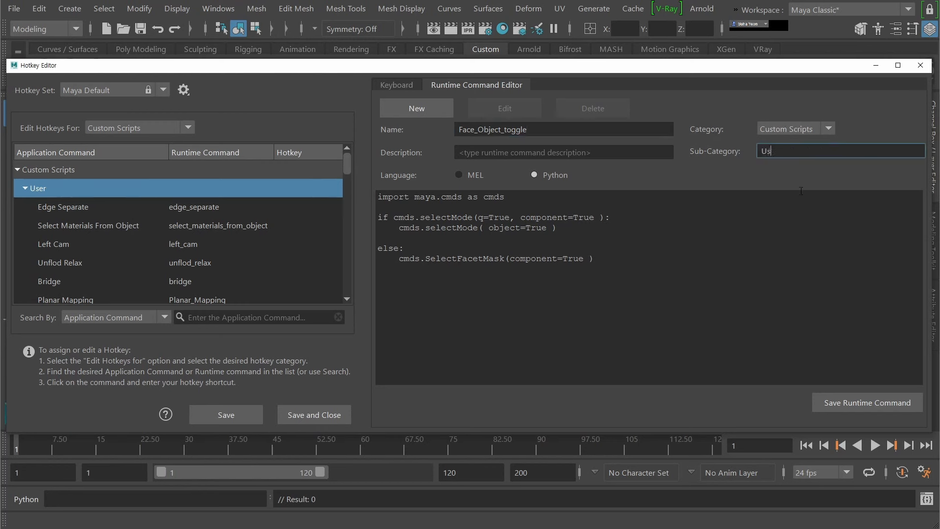
click(862, 408)
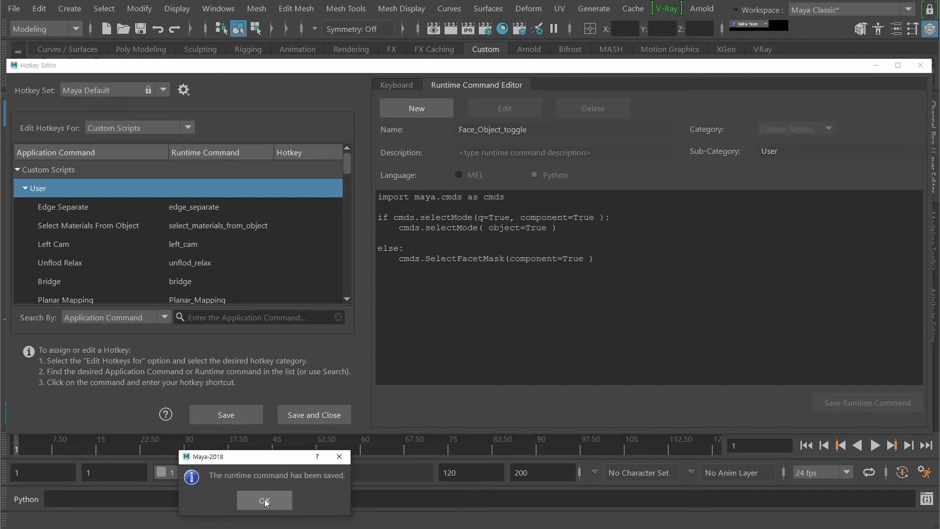
click(267, 504)
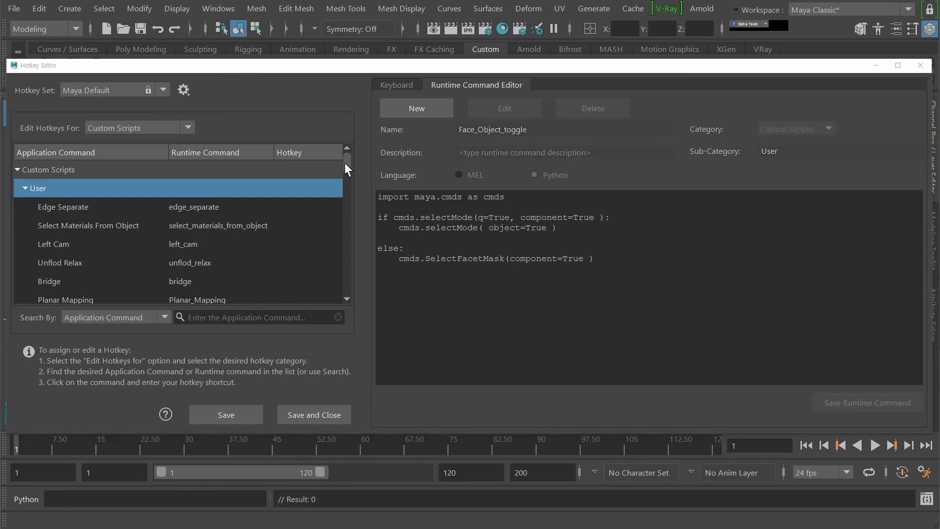
- Assign the F11 hotkey to the Face Object Toggle command, then save and close the Hotkey Editor
drag(345, 162, 354, 292)
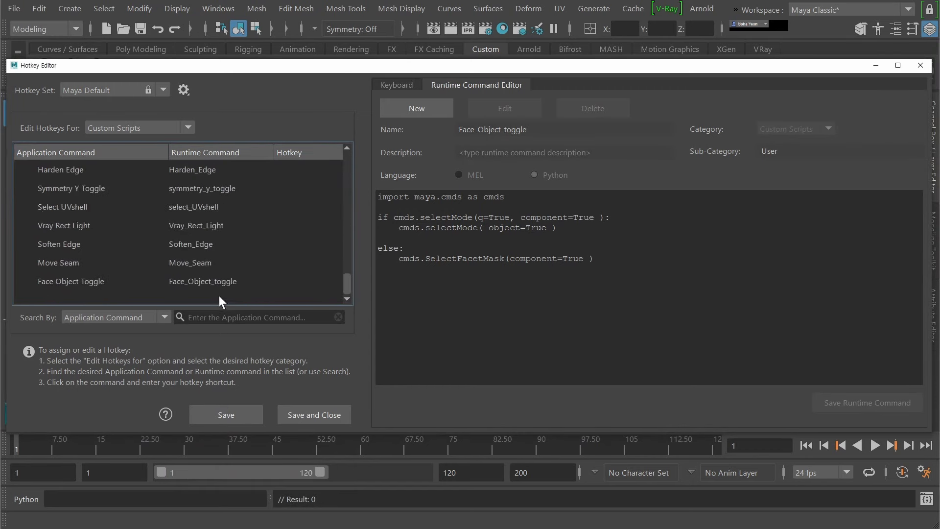
click(72, 281)
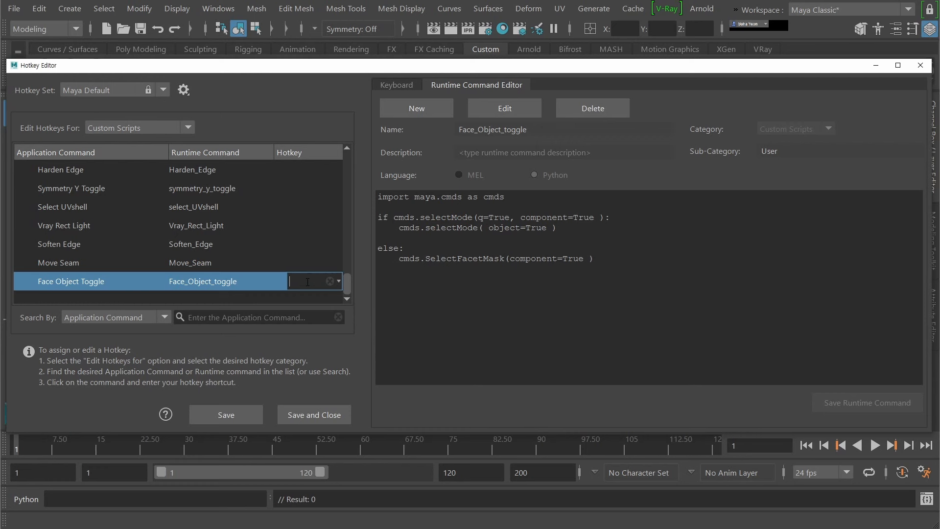
key(F11)
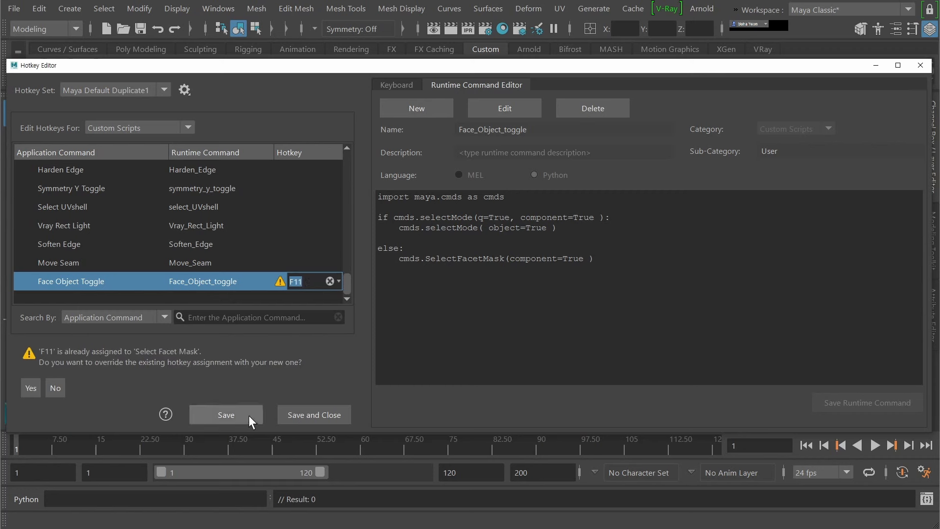
click(310, 417)
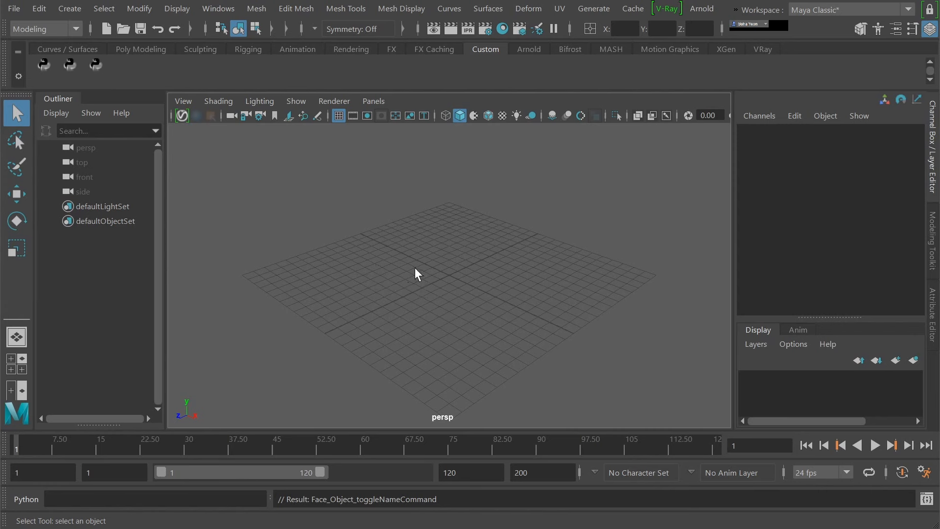
- Create a polygon cube and test the toggle on it by switching to face selection and back to object selection
shift+right_drag(414, 270, 409, 310)
key(f)
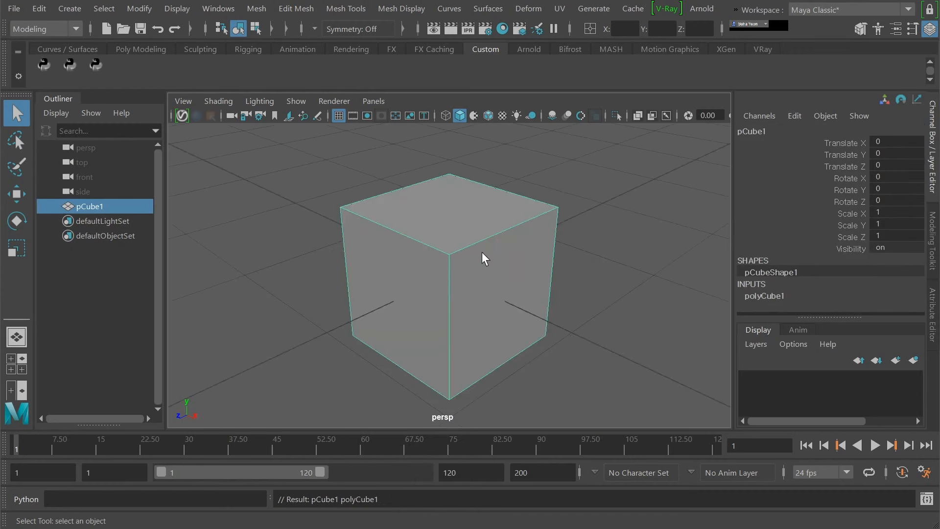
key(F11)
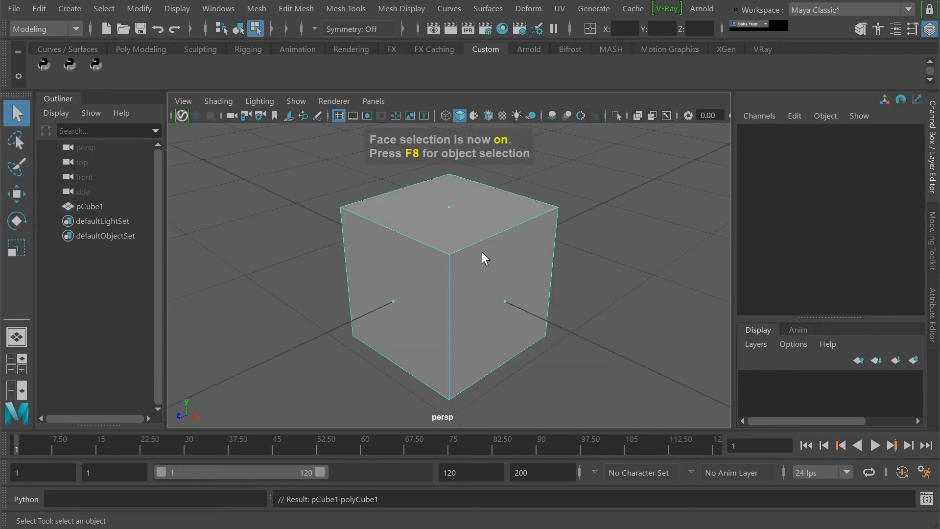
key(F8)
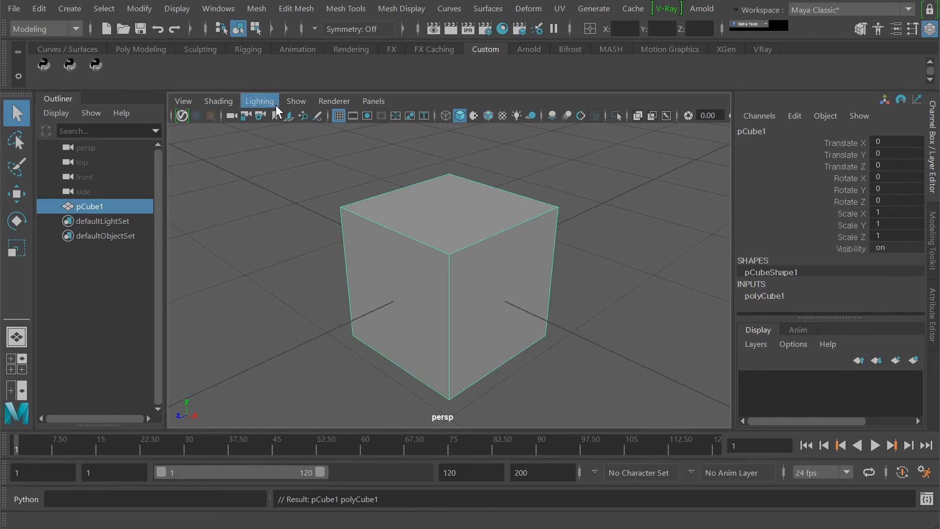
- Paste the face/object toggle script into a new Python tab of the Script Editor and add it to the Custom shelf
click(926, 499)
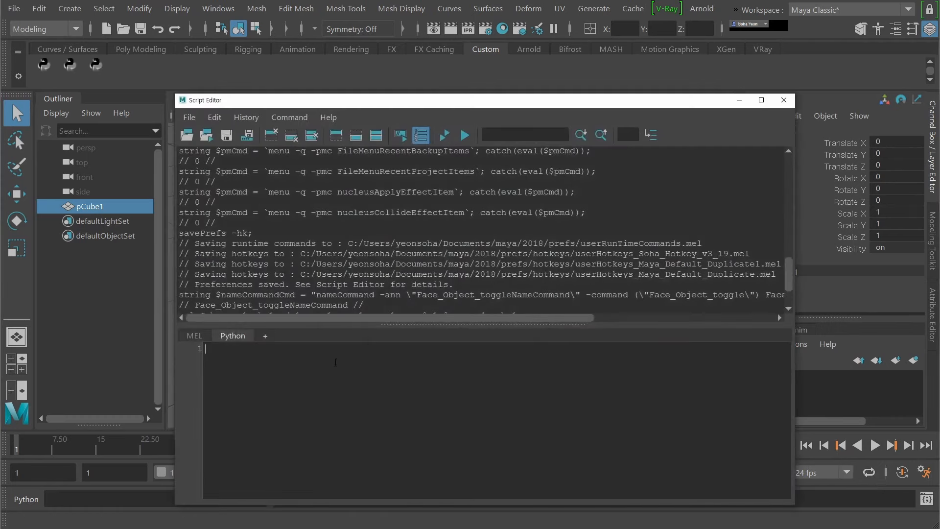
click(265, 336)
drag(236, 461, 290, 302)
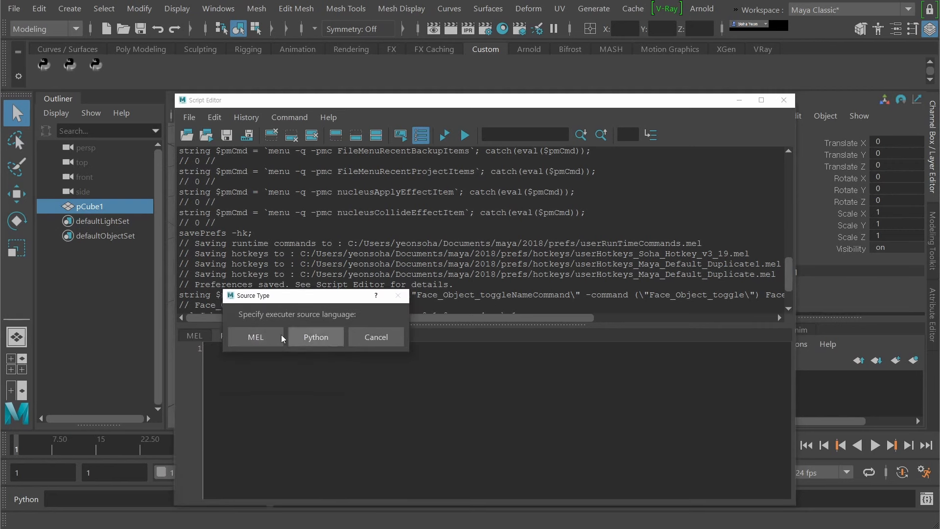
click(326, 341)
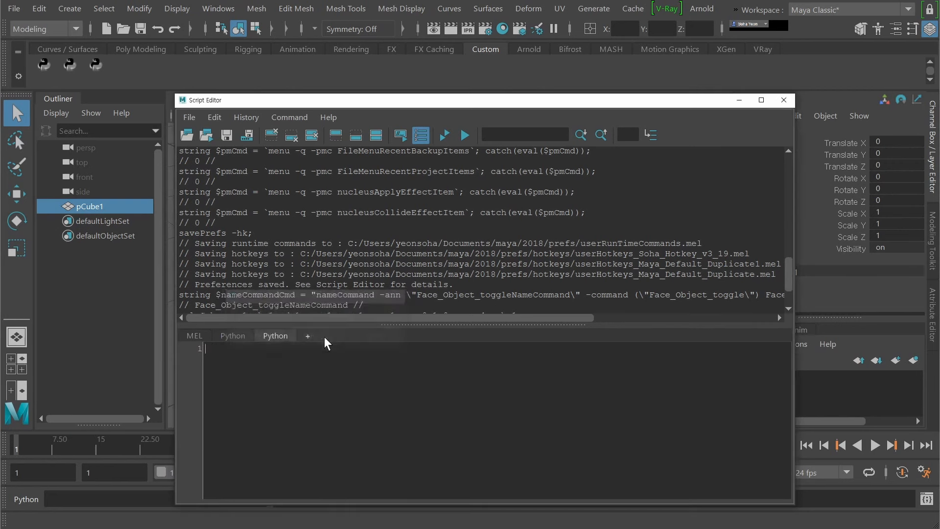
text(import maya.cmds as cmds  if cmds.selectMode(q=True, component=True ):     cmds.selectMode( object=True )  else:     cmds.SelectFacetMask(component=True ))
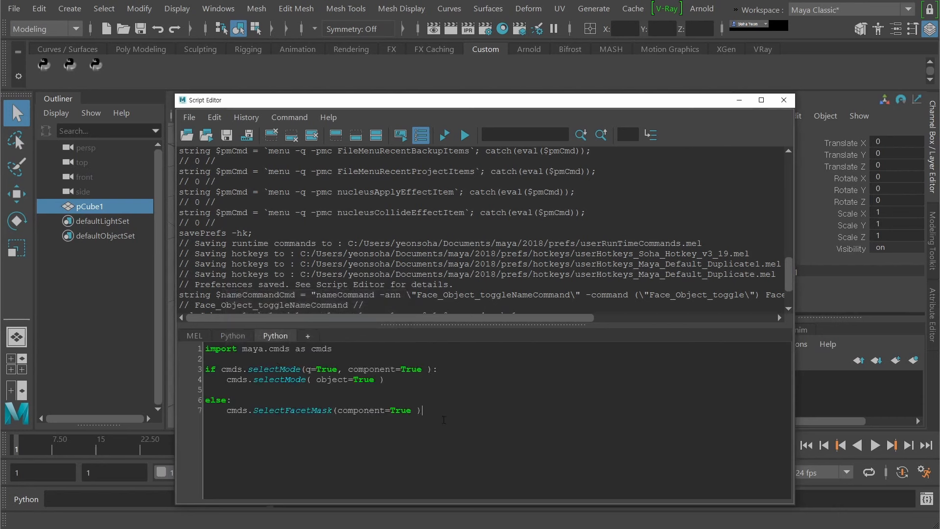
drag(443, 420, 200, 346)
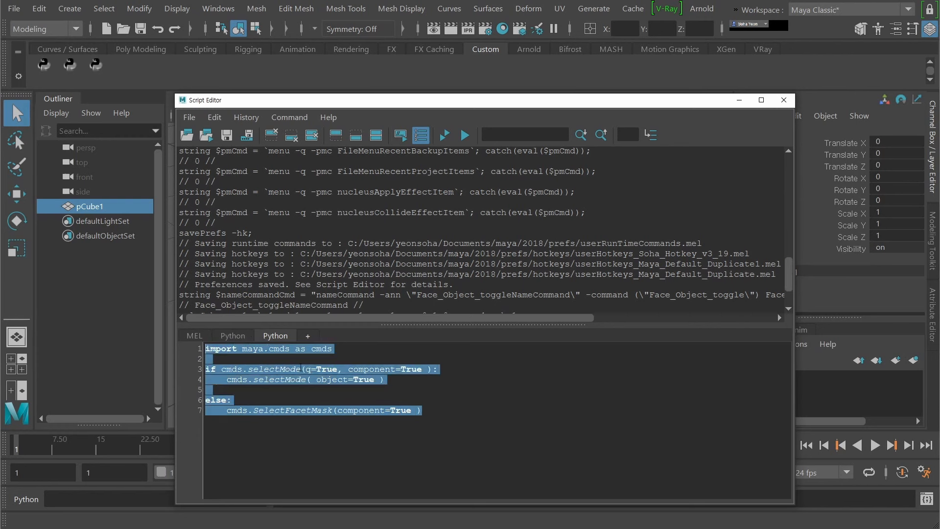
middle_drag(276, 372, 142, 79)
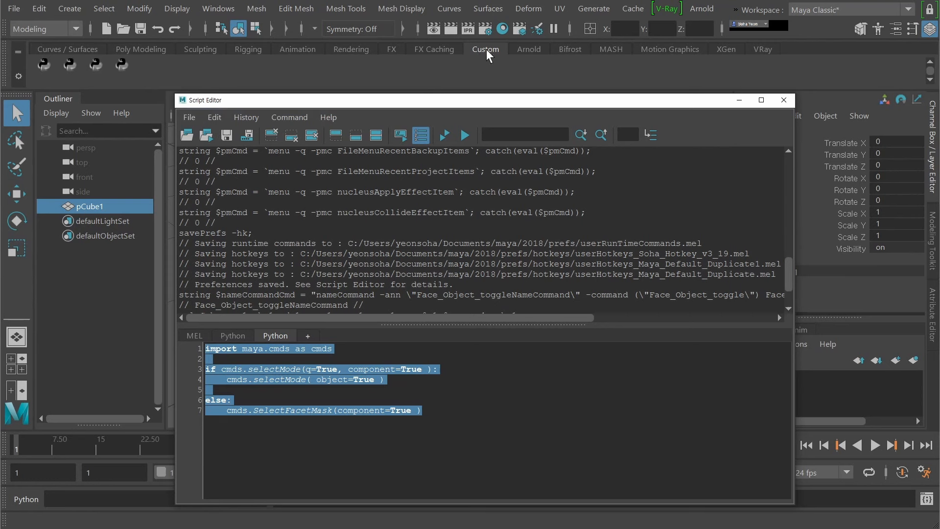
- Give the new shelf button the icon label Face, save all shelves, and close the Script Editor
right_click(121, 69)
click(151, 91)
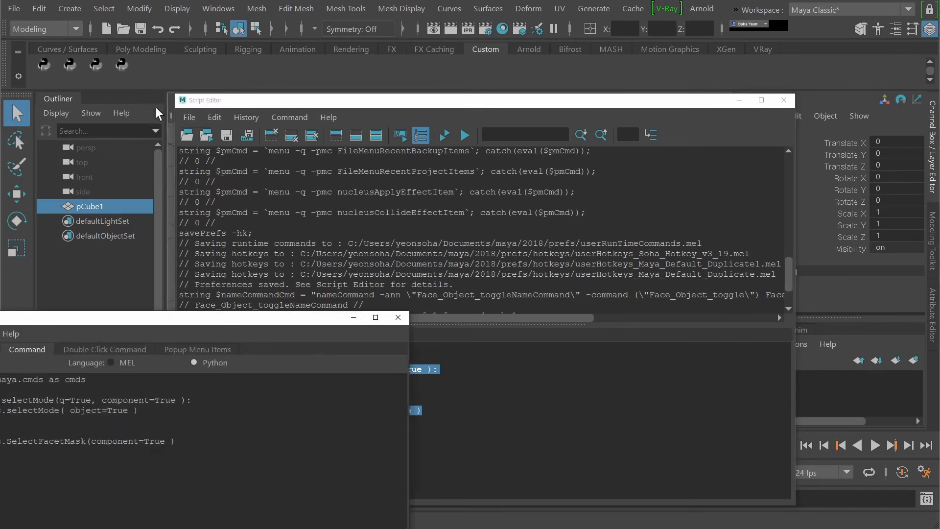
drag(165, 327, 364, 84)
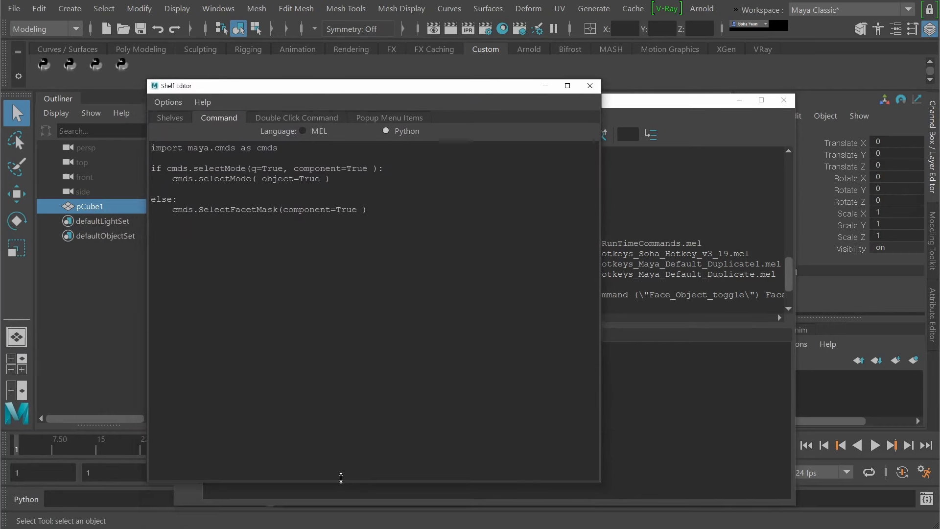
click(172, 118)
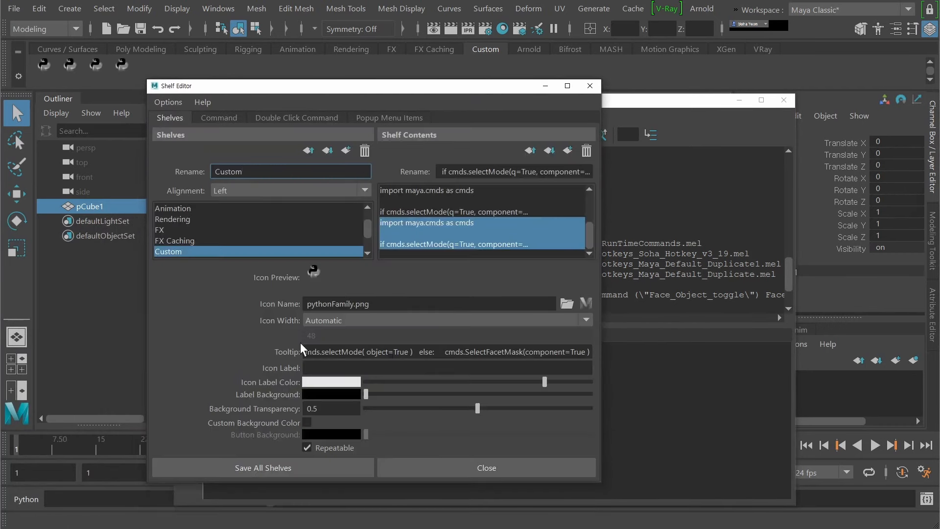
click(342, 366)
text(F)
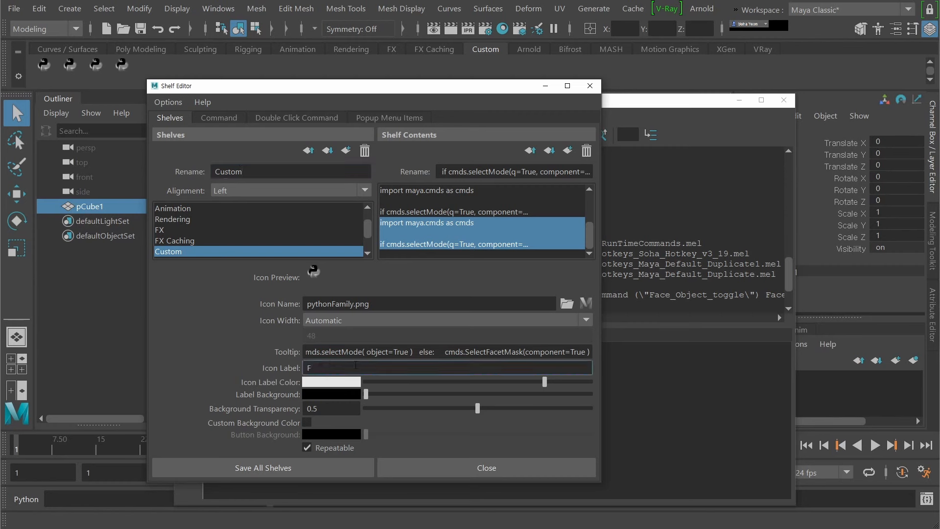
text(ace)
click(303, 469)
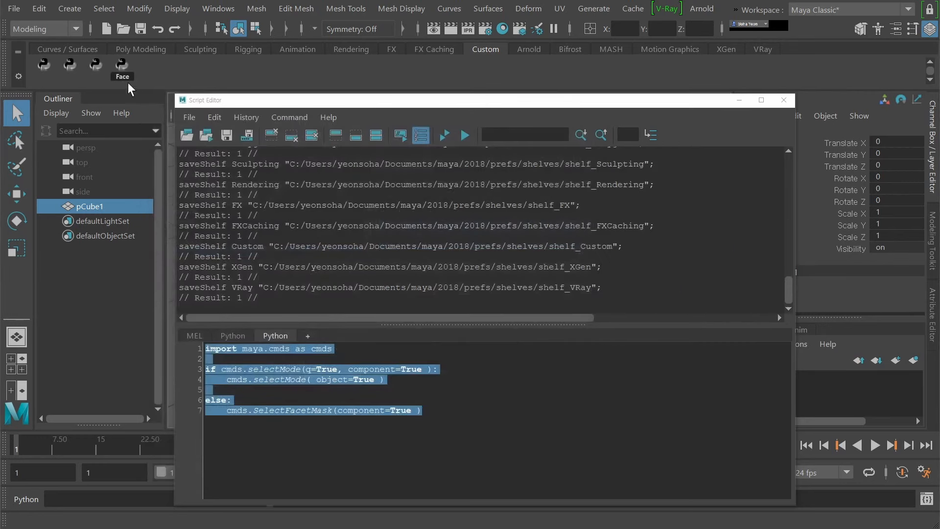
click(784, 100)
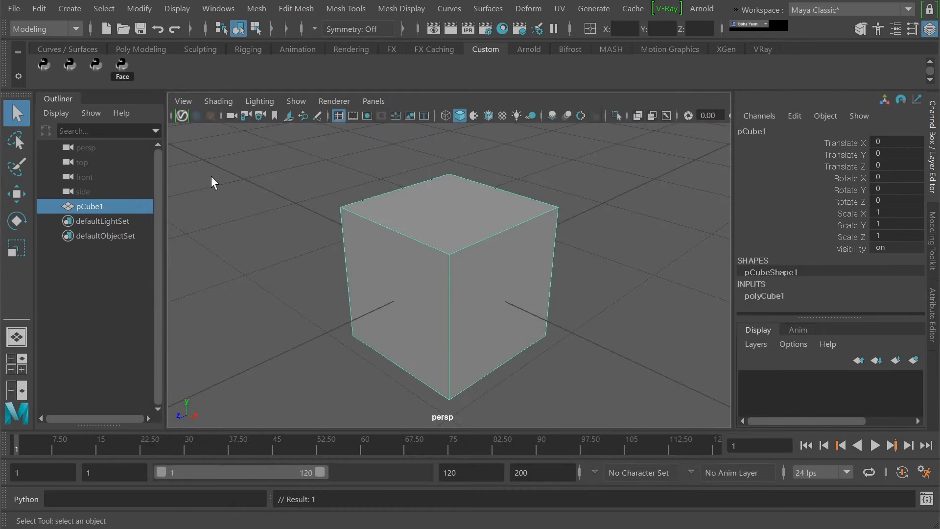
- Test the Face shelf button on the cube by toggling repeatedly between face and object selection
click(122, 73)
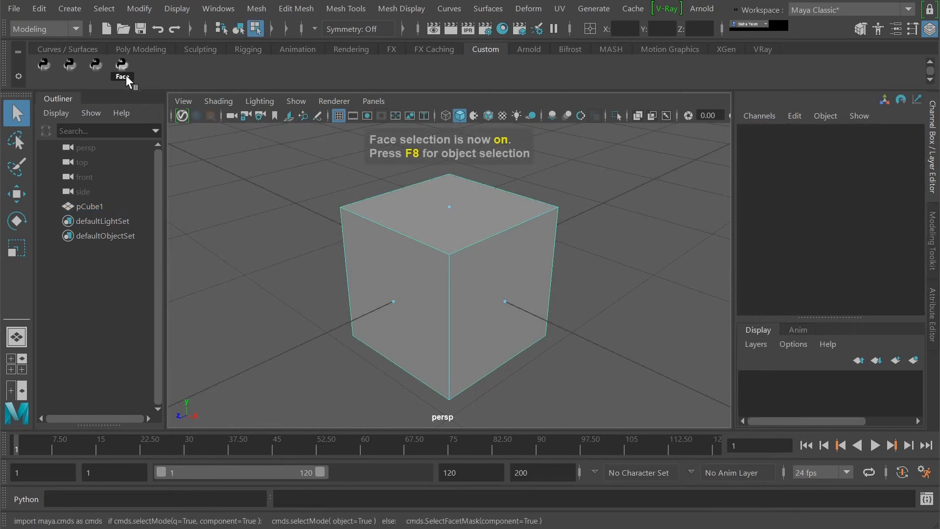
click(127, 79)
click(128, 79)
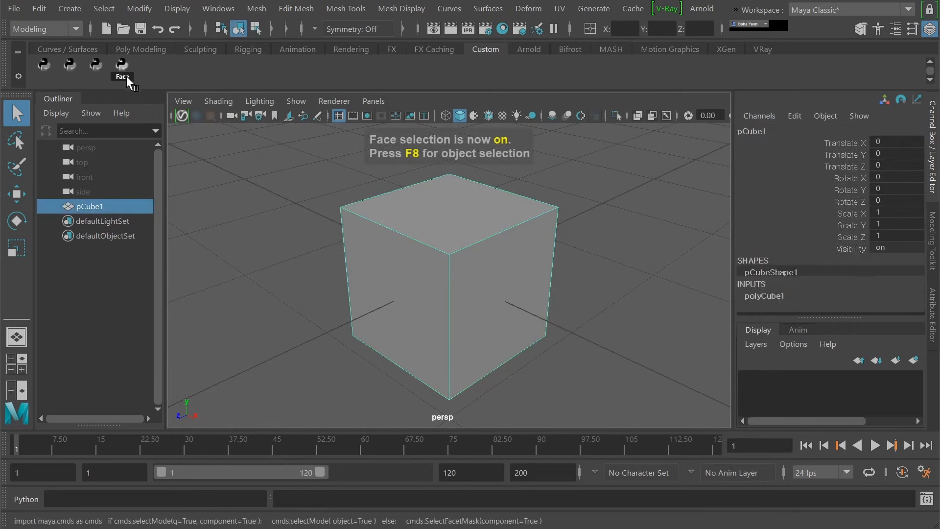
click(127, 78)
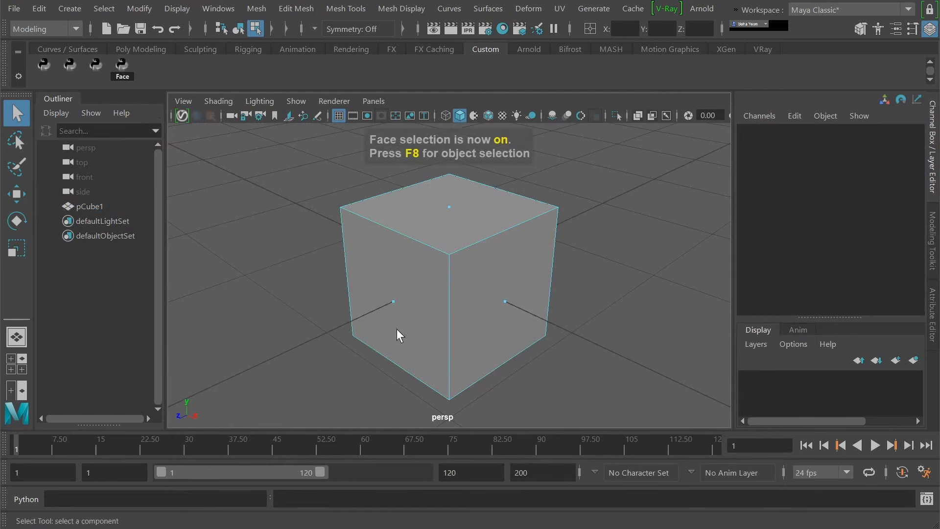
click(122, 65)
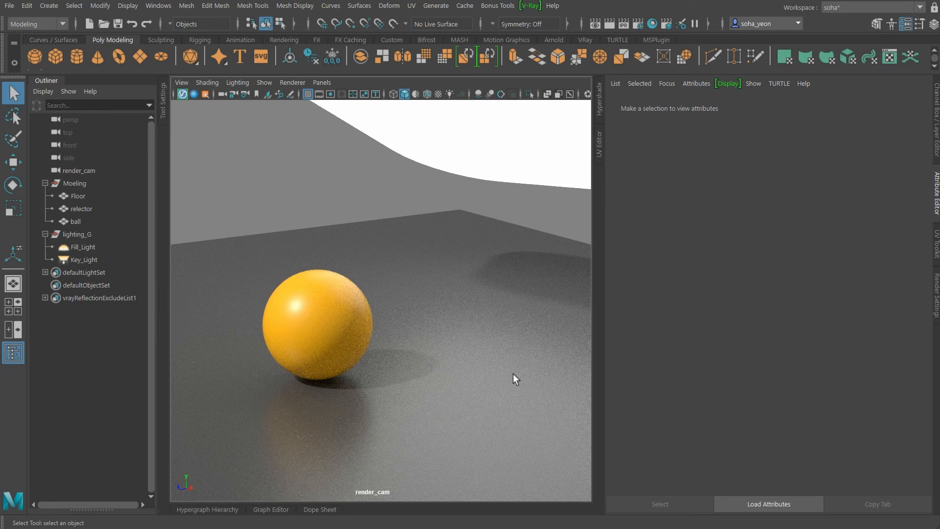
- In the yellow ball scene, stop the V-Ray viewport render and inspect Key_Light and Fill_Light
click(489, 442)
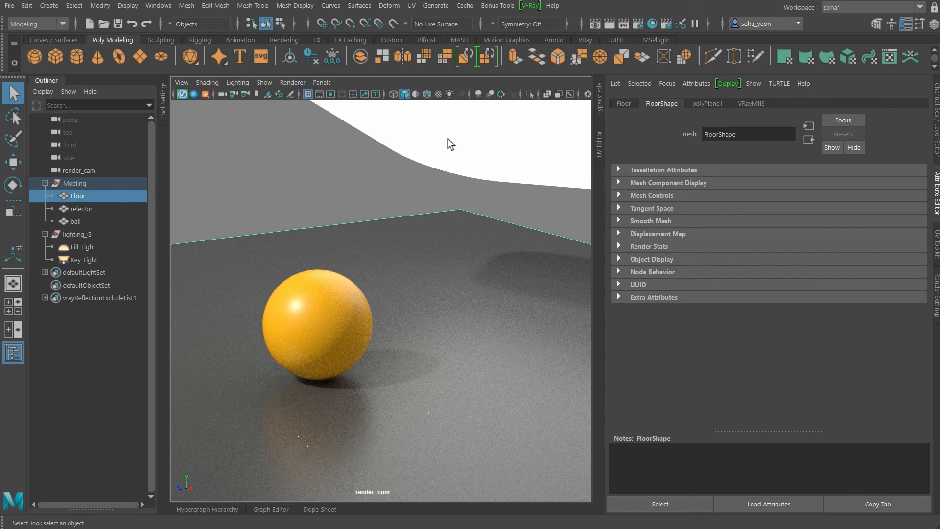
click(182, 95)
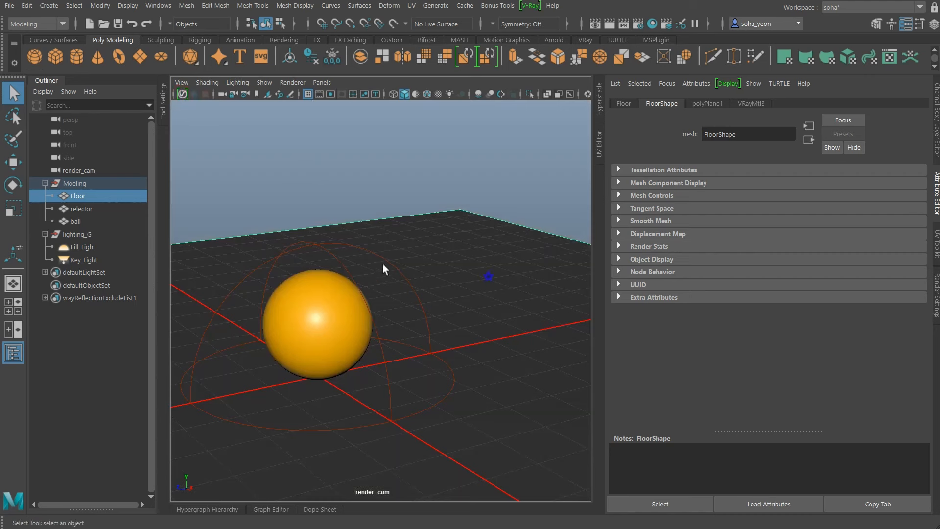
alt+right_drag(407, 260, 284, 246)
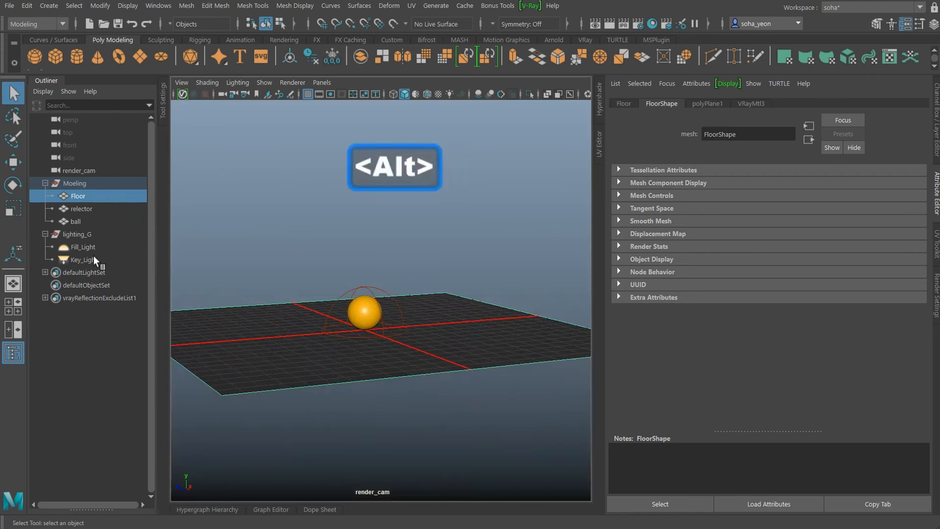
click(93, 260)
click(86, 247)
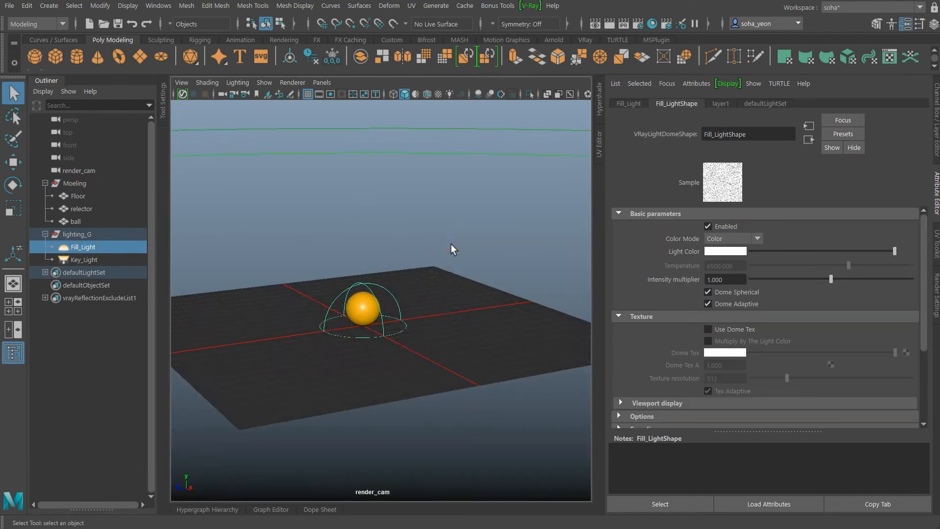
alt+drag(451, 244, 466, 235)
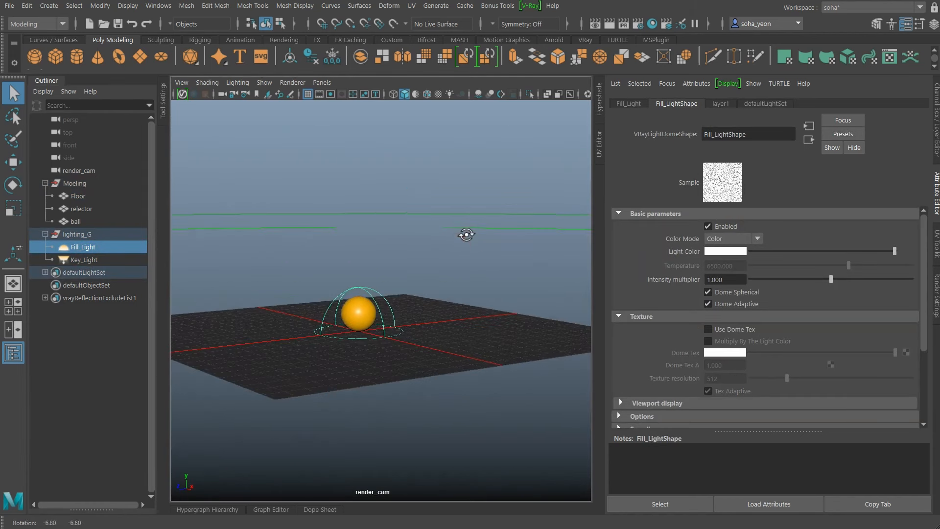
- Select the relector mesh and examine its position above the ball and its VRayLightMtl1 parameters
click(80, 209)
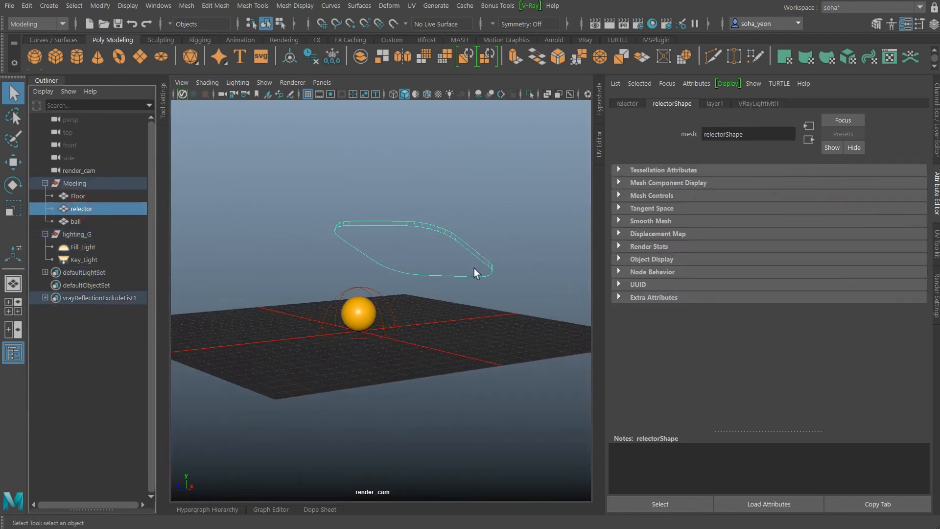
alt+drag(474, 269, 458, 250)
click(756, 104)
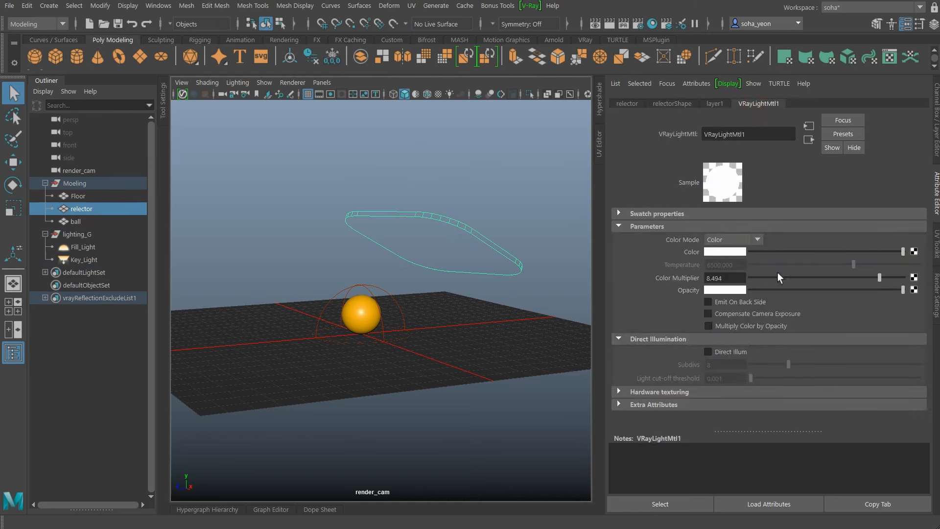
scroll(403, 315, up, 8)
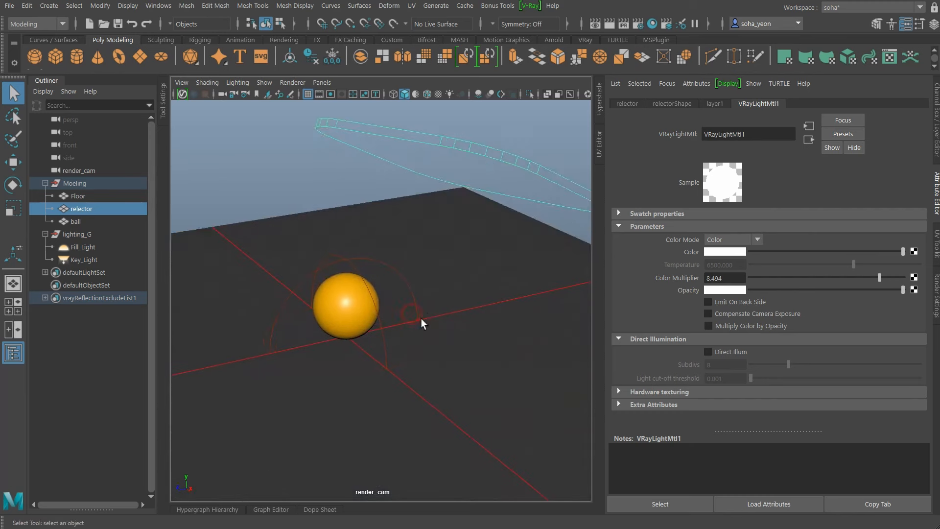
mouse_move(421, 318)
alt+mouse_down()
mouse_move(445, 310)
mouse_move(436, 321)
alt+mouse_up()
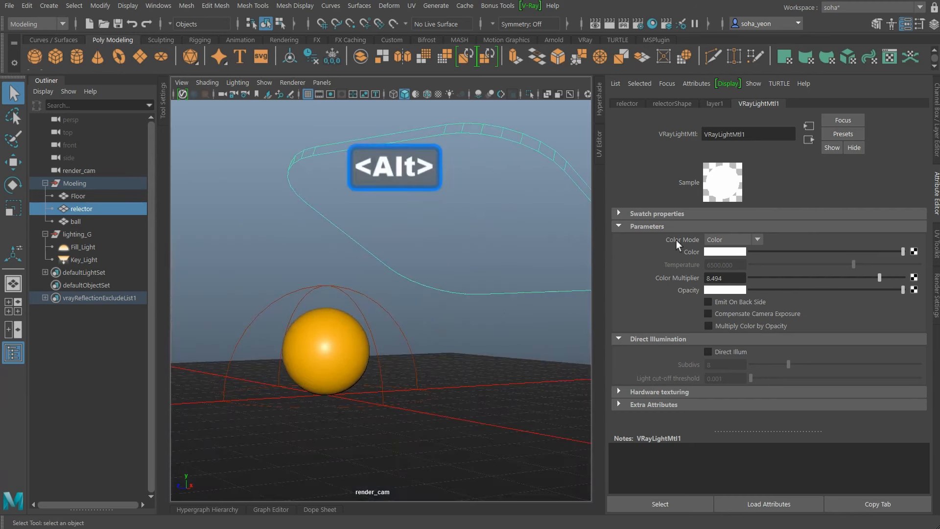
- In relectorShape's Render Stats, turn off every enabled option except Visible In Reflections
click(673, 104)
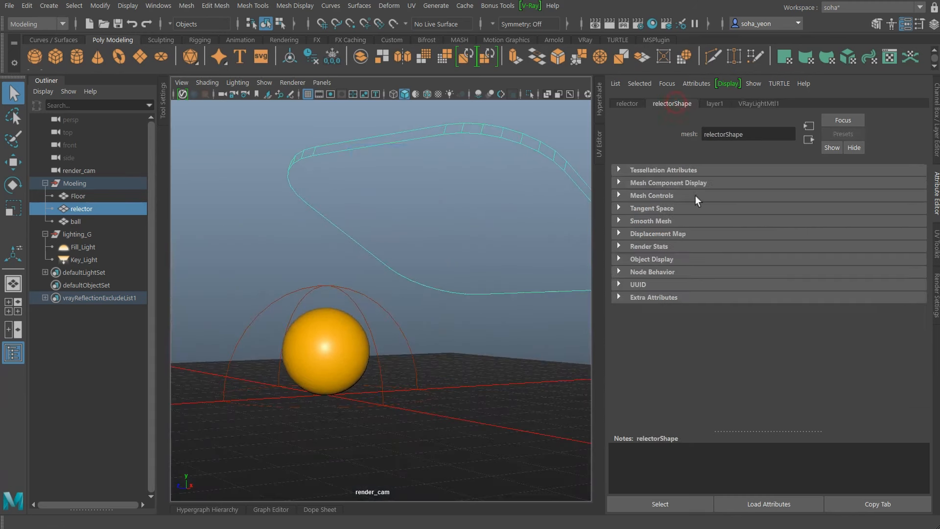
click(658, 247)
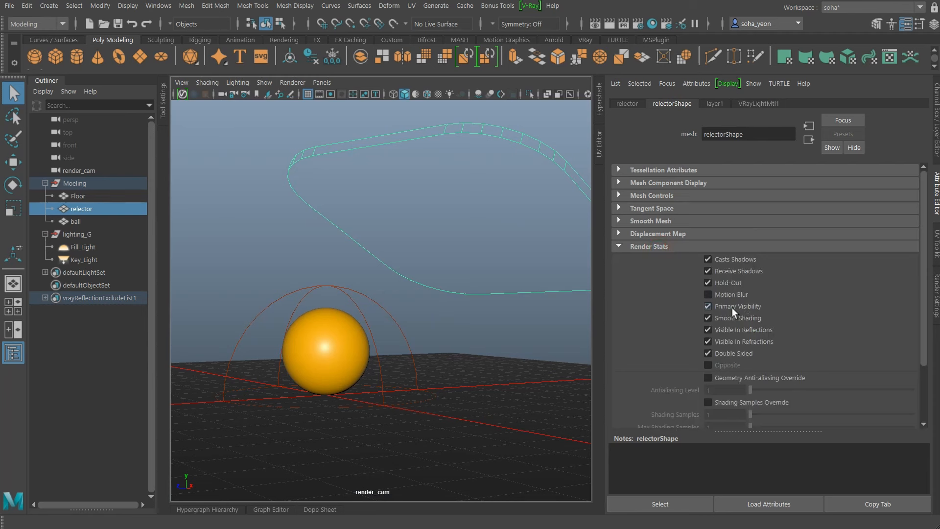
click(732, 307)
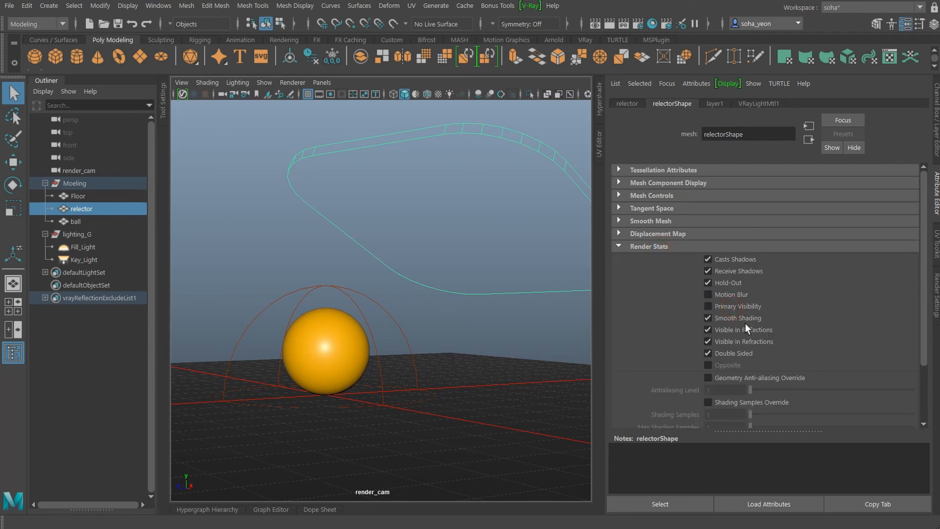
click(707, 259)
click(708, 271)
click(708, 283)
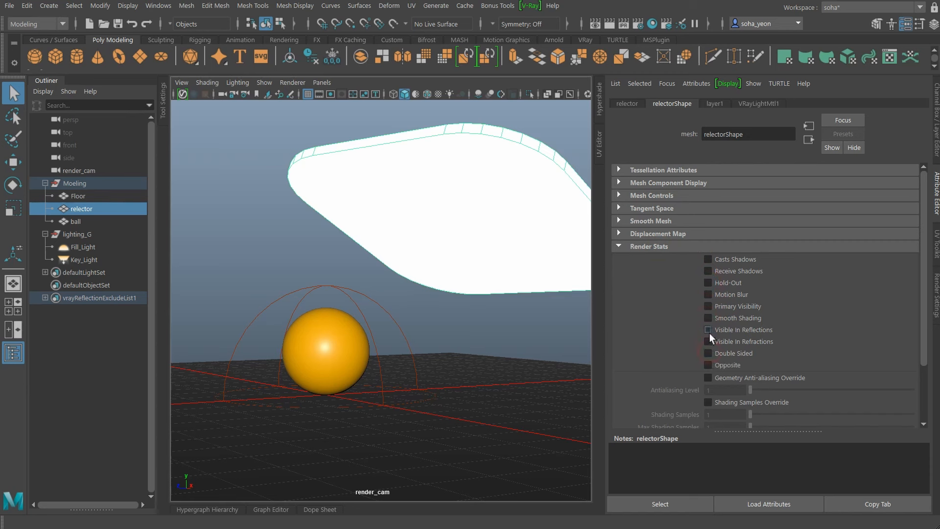
click(732, 329)
- Restart the V-Ray viewport render and check the reflector's effect on the ball and floor
alt+drag(419, 275, 413, 306)
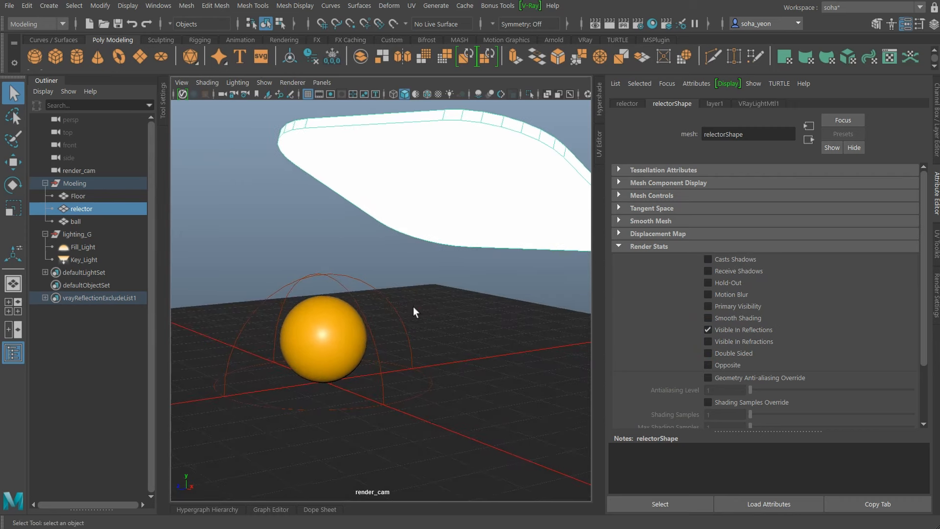
click(184, 92)
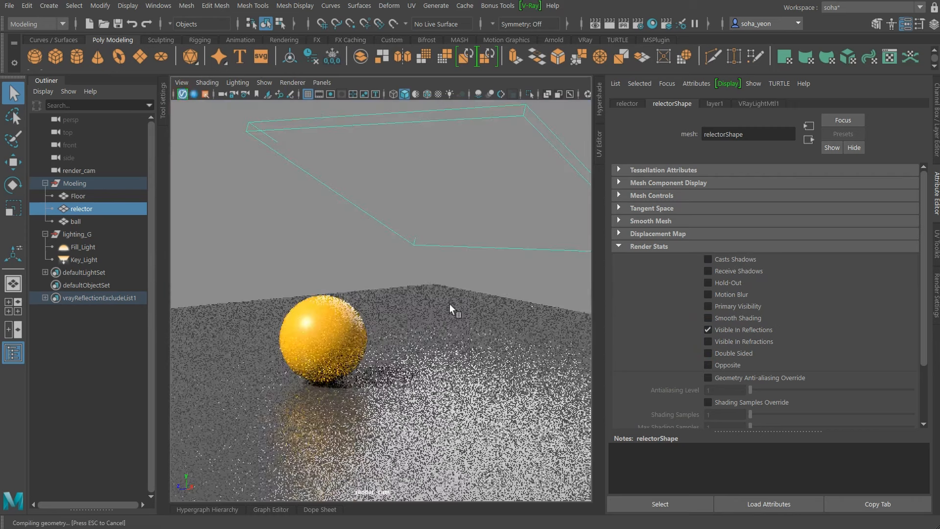
alt+drag(448, 284, 475, 274)
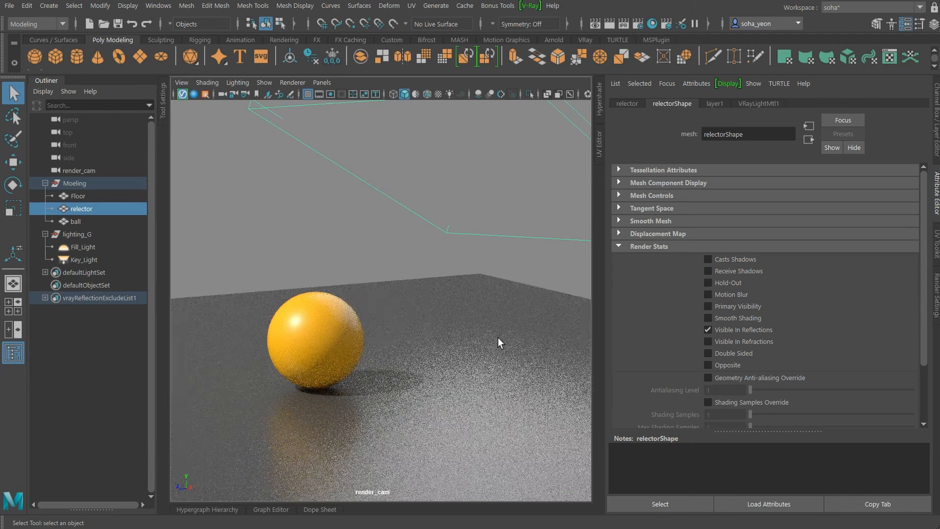
- Apply a single V-Ray object properties node to the Floor mesh
click(501, 369)
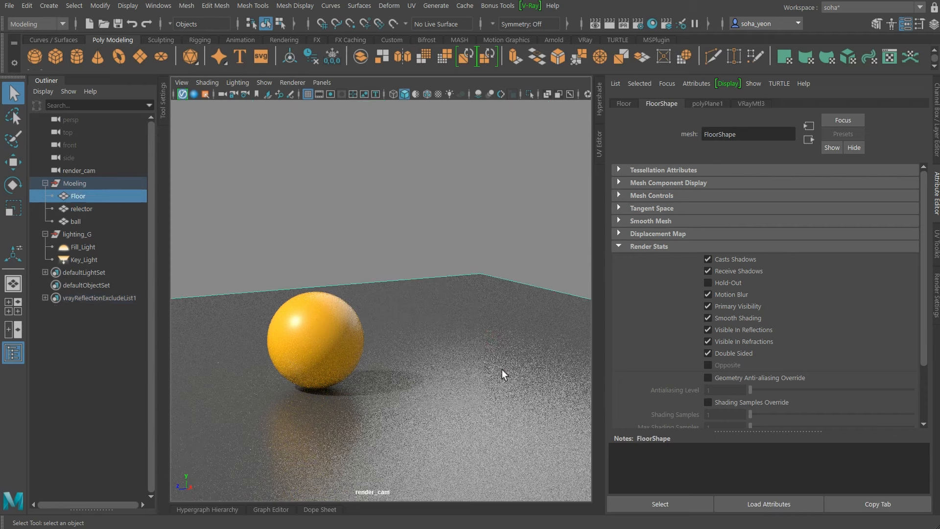
click(531, 6)
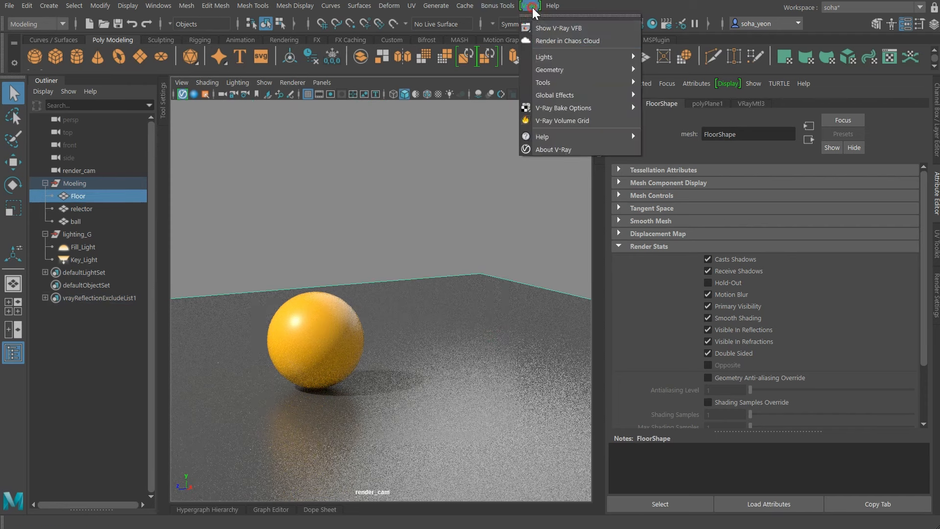
mouse_move(554, 71)
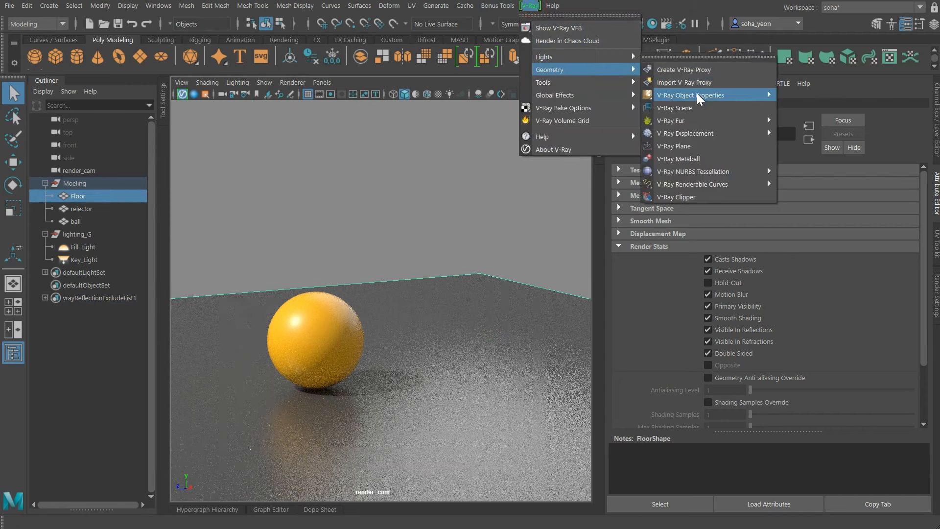
mouse_move(707, 101)
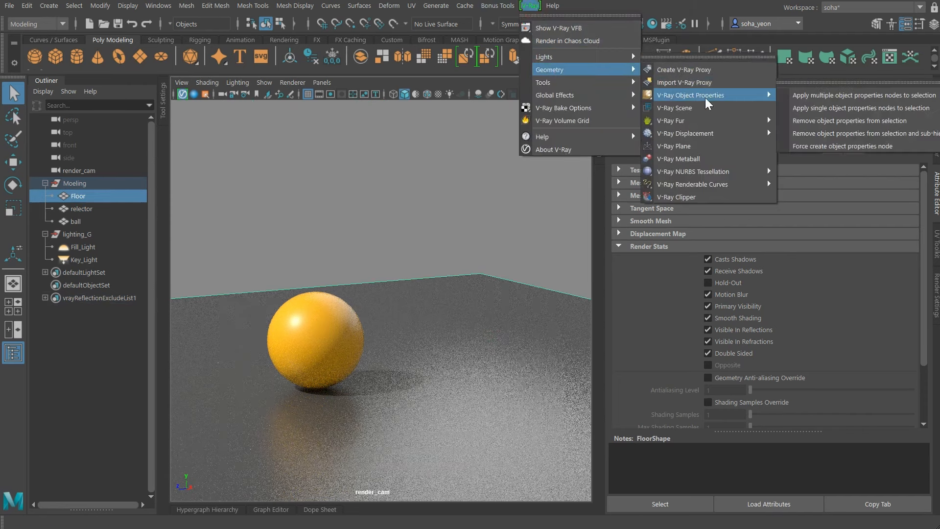
click(821, 111)
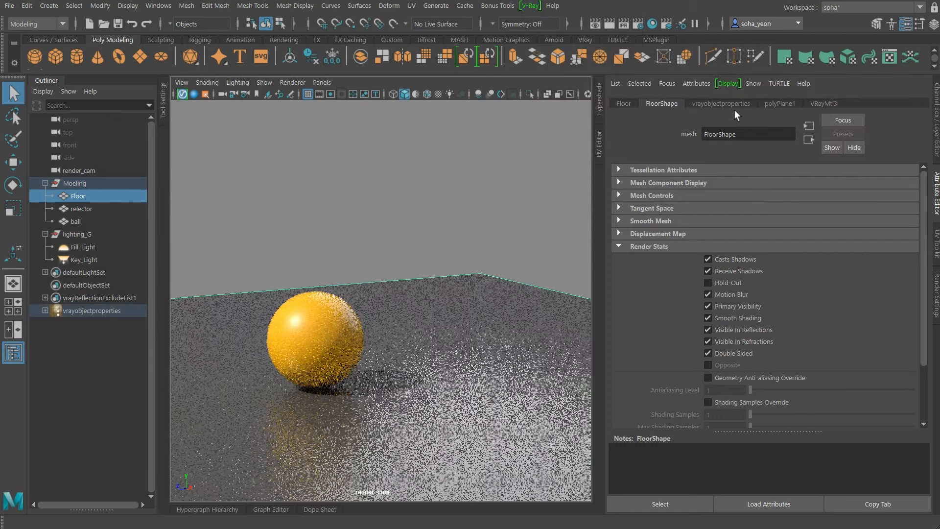
- Enable Use Reflection Exclude List in the Floor's vrayobjectproperties node
click(729, 102)
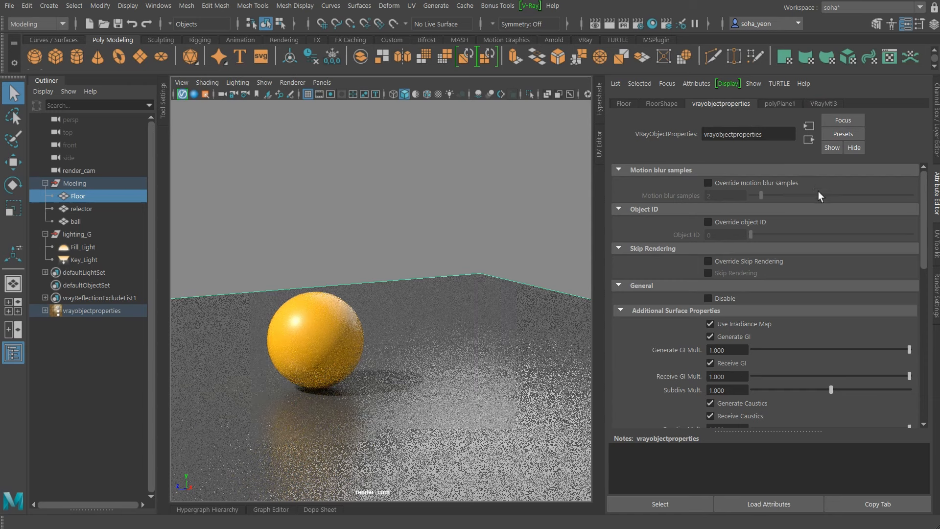
scroll(795, 238, down, 5)
scroll(796, 234, down, 6)
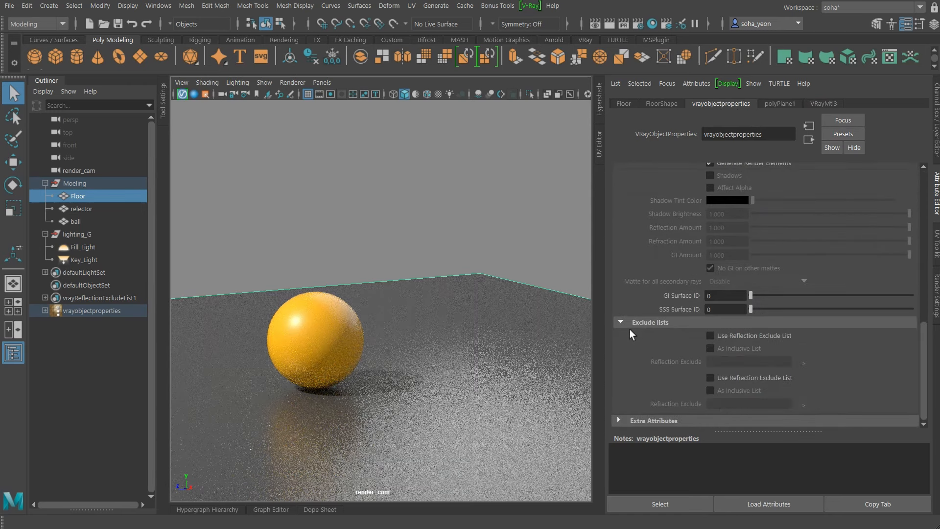
click(734, 337)
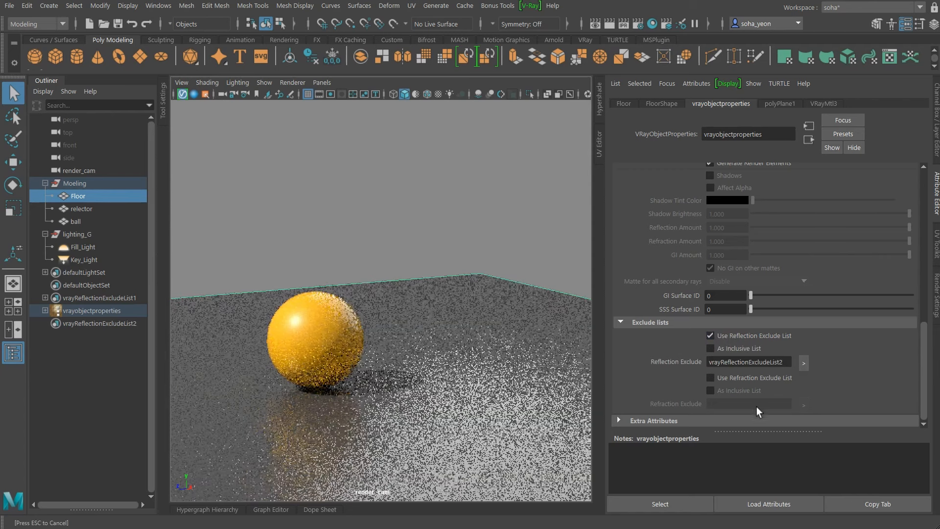
- Add the relector mesh to vrayReflectionExcludeList2 in the Relationship Editor and put the editor away
click(803, 363)
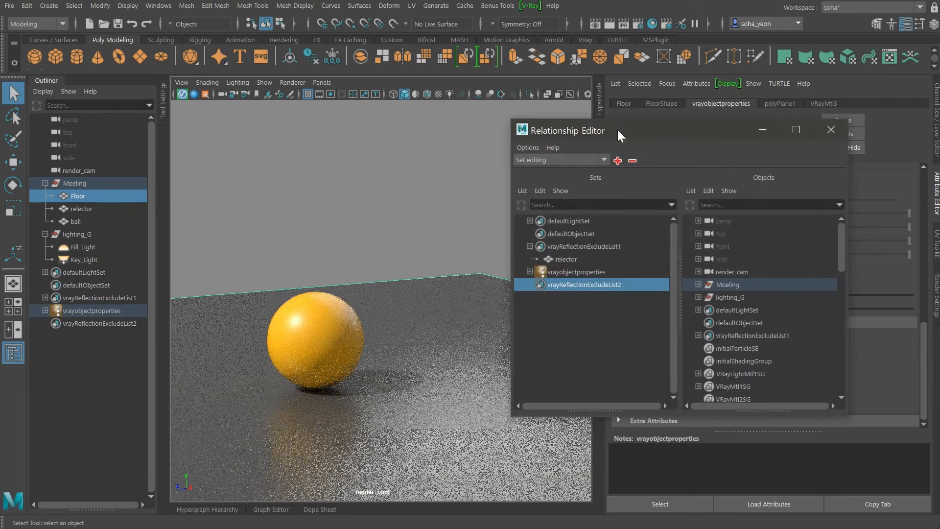
drag(639, 132, 566, 84)
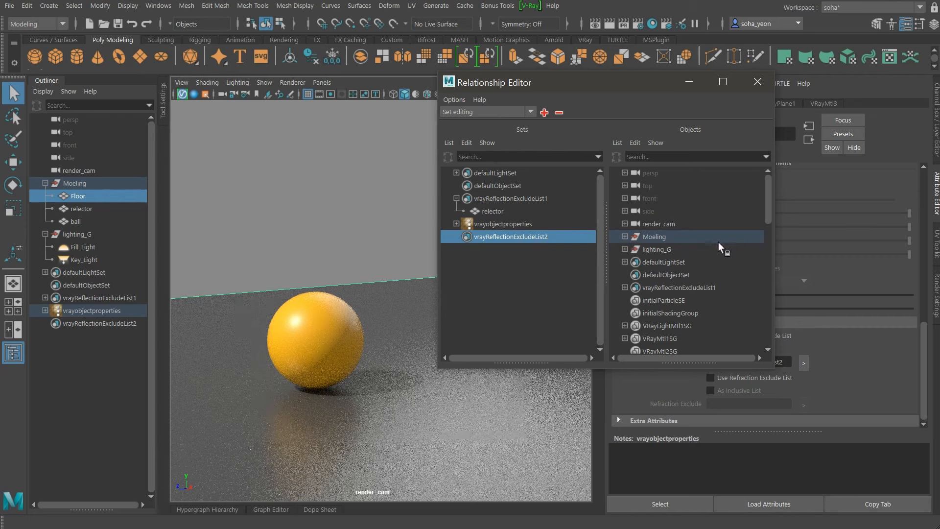
click(625, 236)
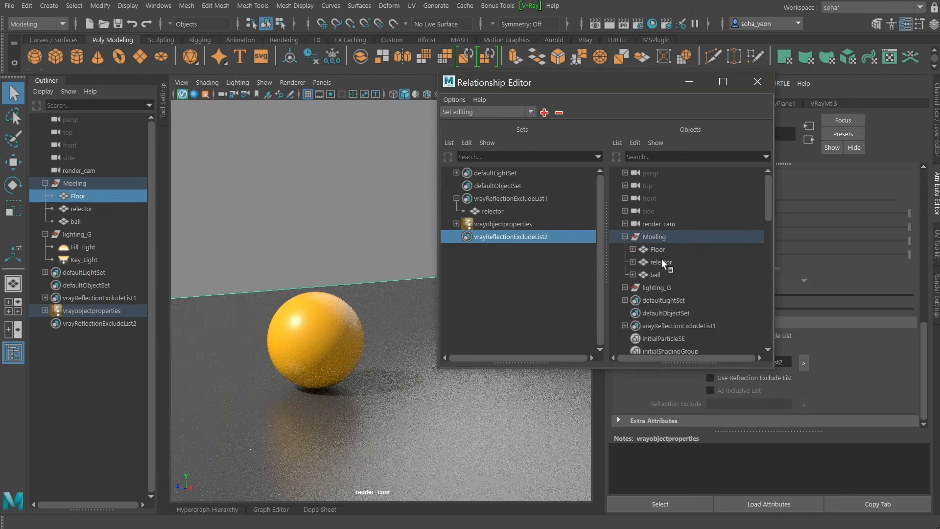
drag(659, 263, 456, 240)
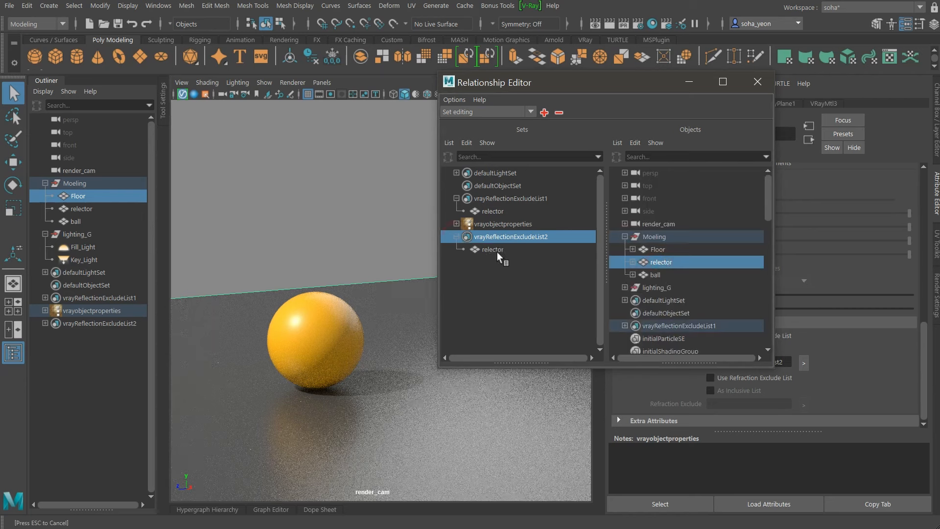
drag(667, 265, 623, 109)
click(691, 81)
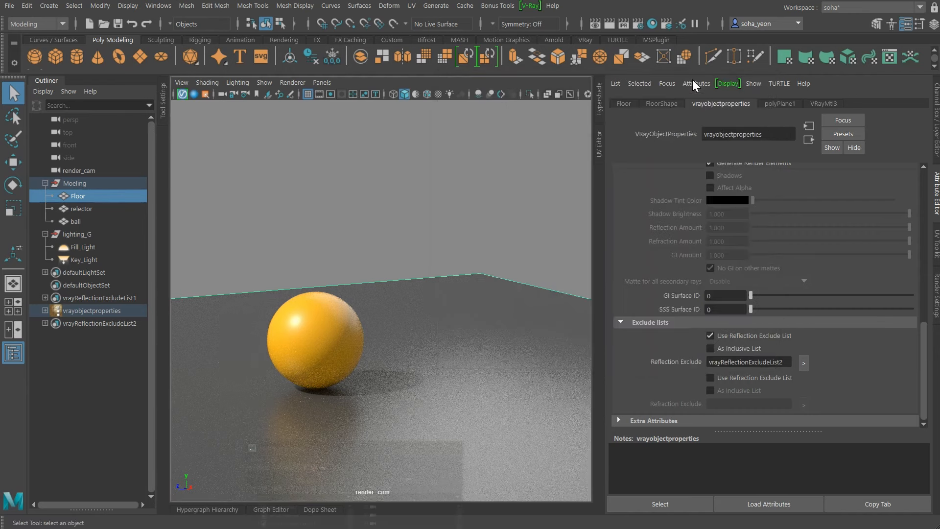
- Restart the V-Ray viewport render and check the relector's effect on the floor against the Floor's exclude list settings
click(182, 94)
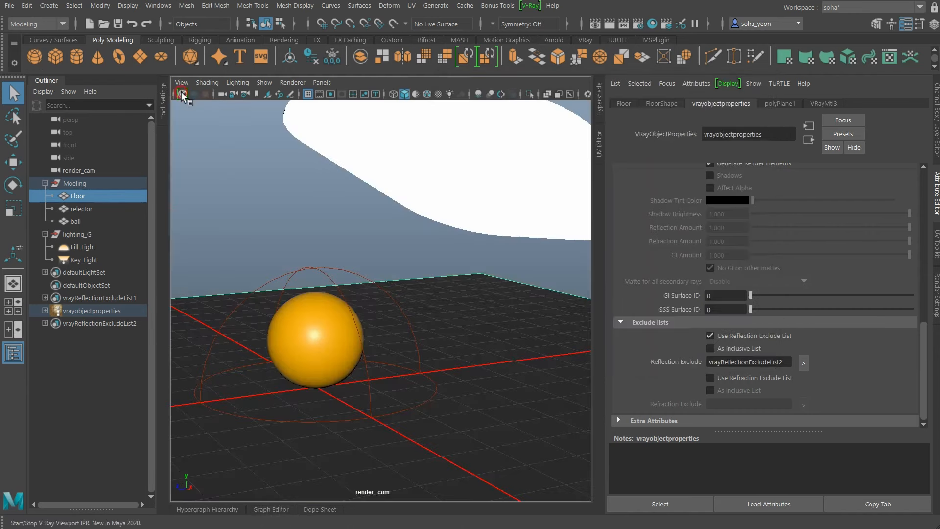
click(182, 94)
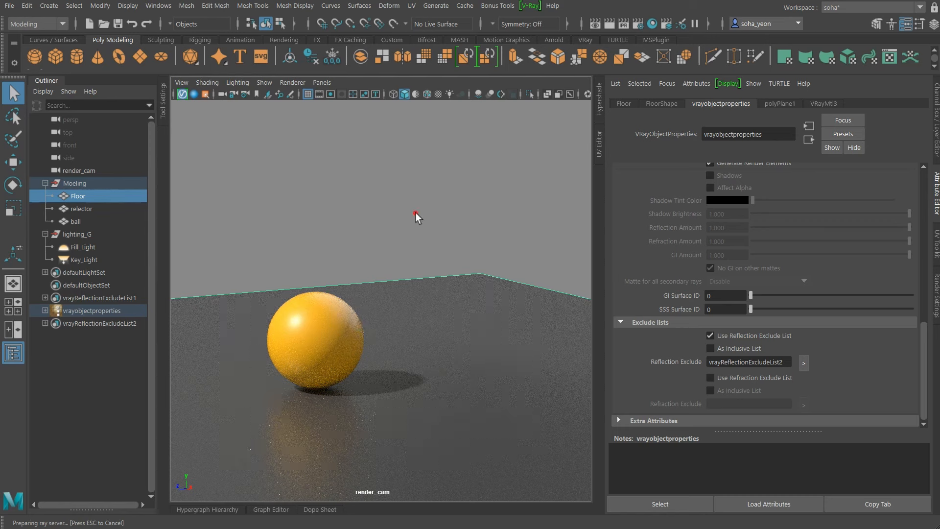
click(471, 234)
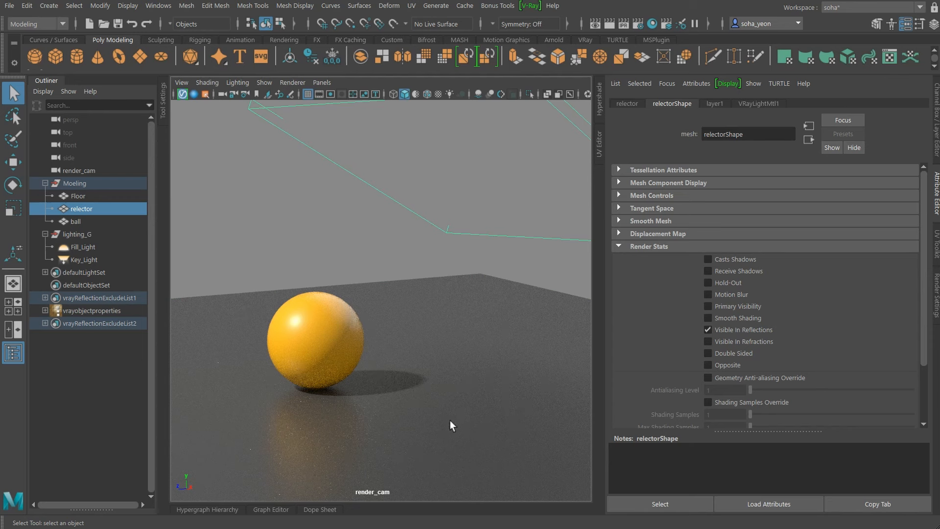
click(509, 445)
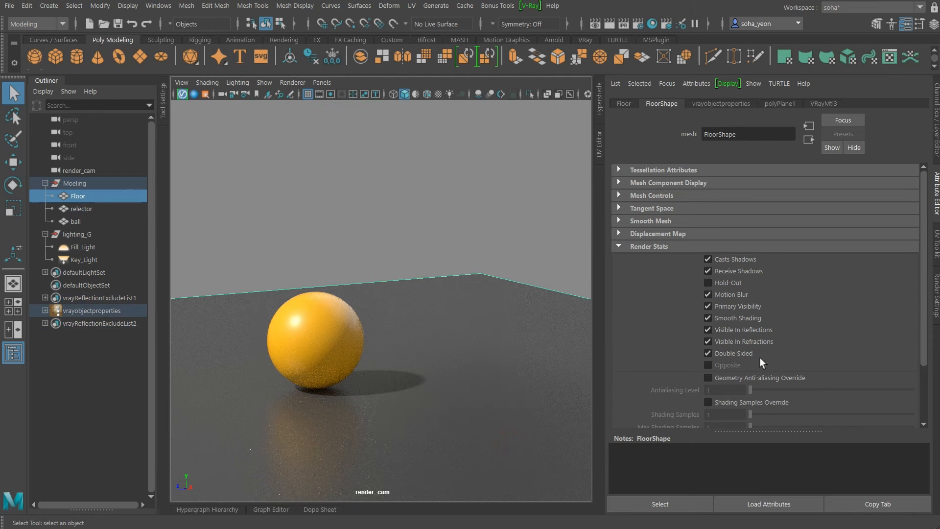
click(722, 104)
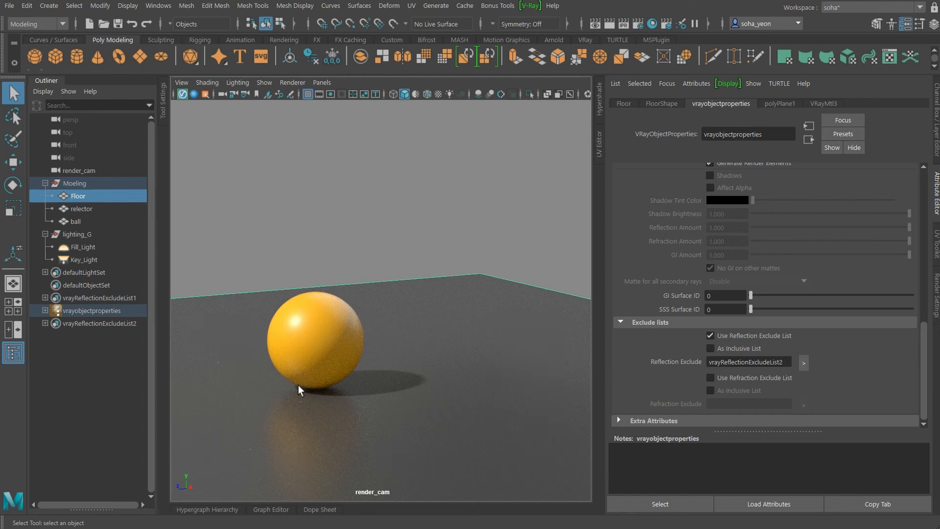
- In the spaceship scene, try raising the upper hull face in front of the fin and undo the move
alt+drag(473, 254, 486, 337)
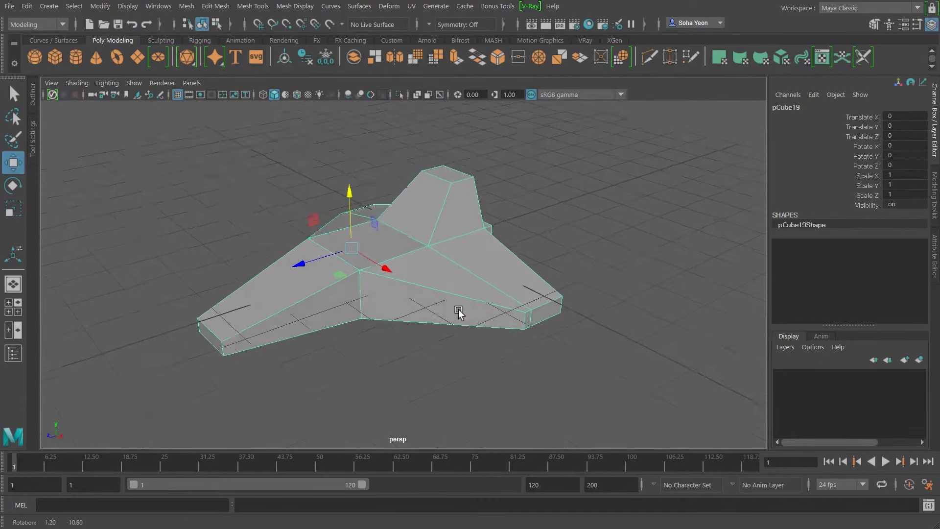
alt+drag(459, 309, 458, 308)
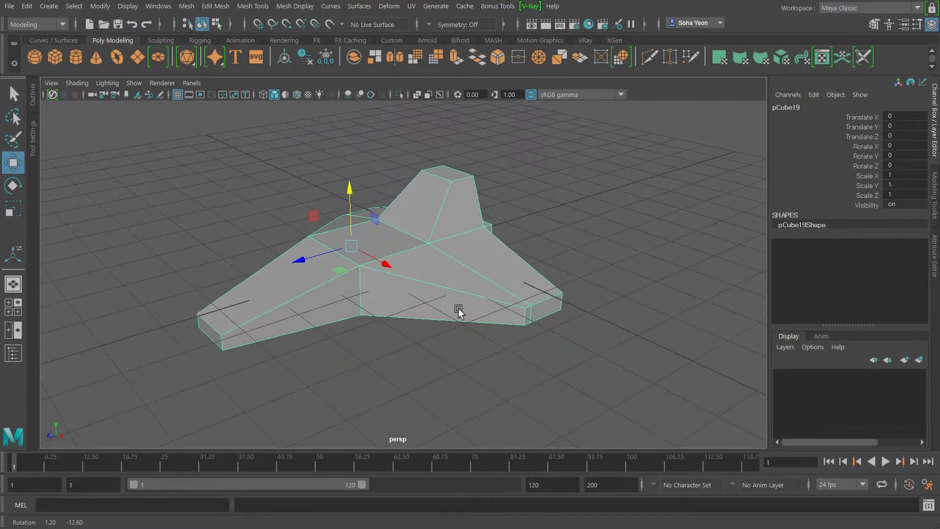
key(alt)
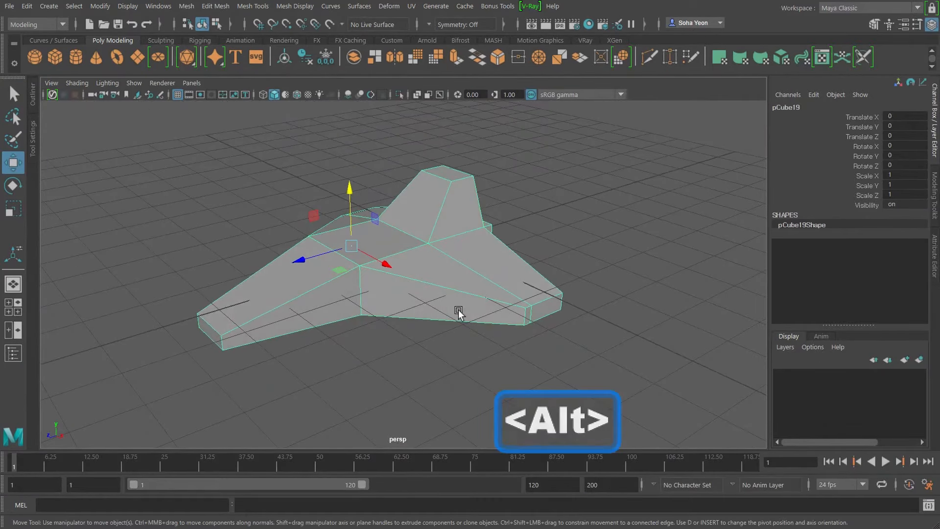
key(alt+3)
click(370, 243)
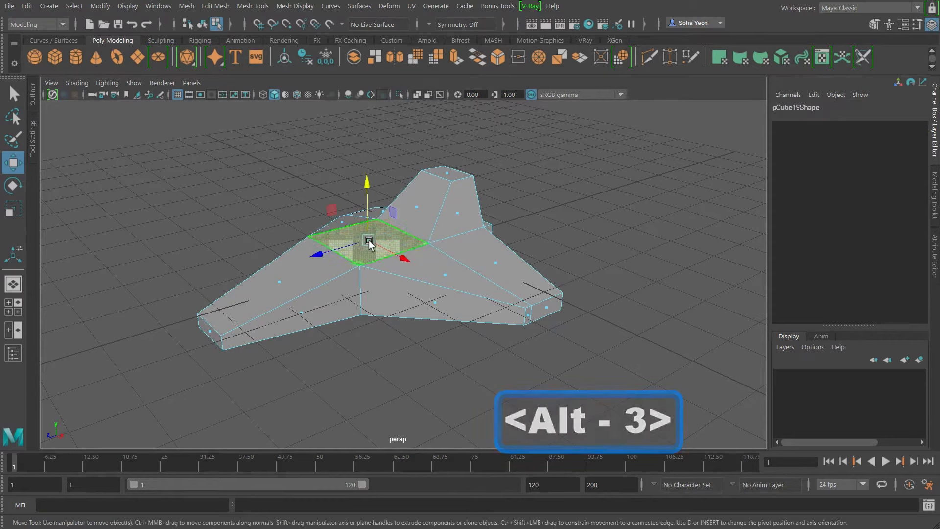
mouse_move(368, 181)
mouse_down()
mouse_move(369, 159)
mouse_move(369, 186)
mouse_move(368, 162)
mouse_move(381, 191)
mouse_up()
key(z)
key(z)
key(z)
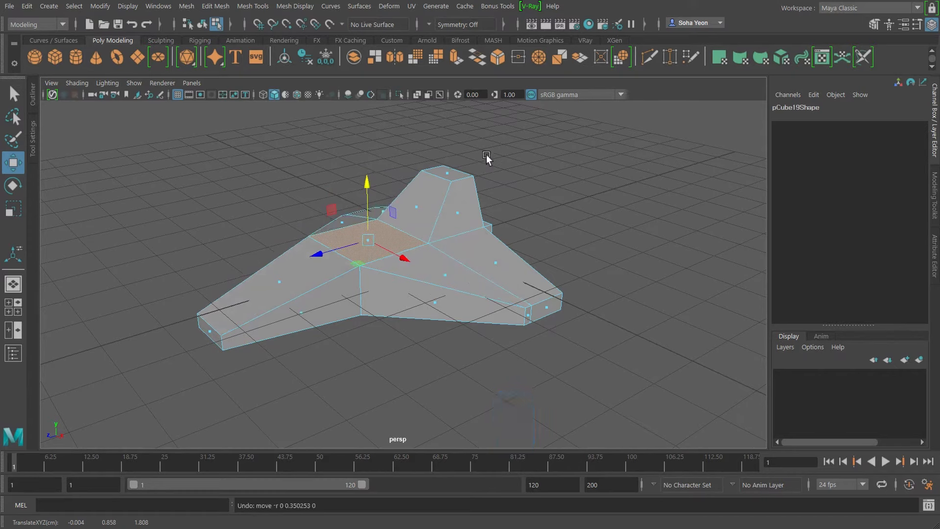
- Select all vertices of the spaceship mesh, merge them and clear the selection
key(alt+1)
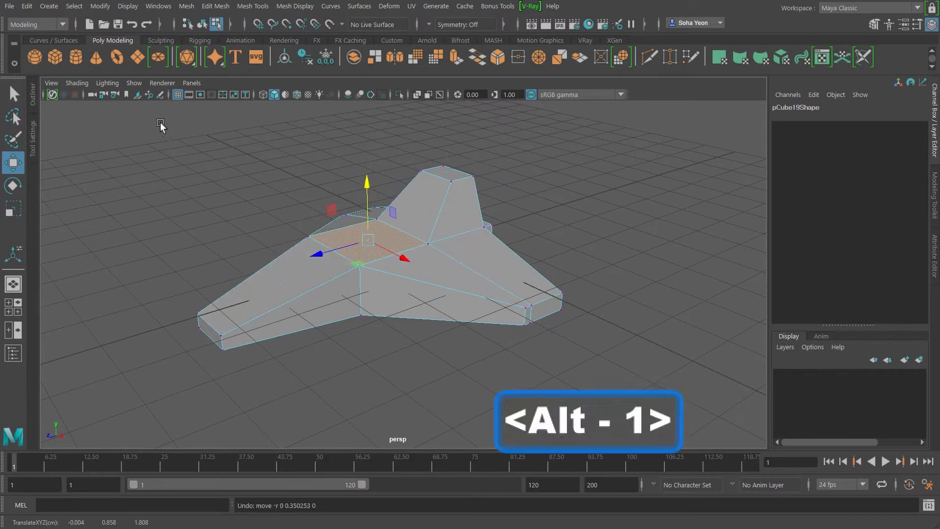
drag(161, 124, 645, 386)
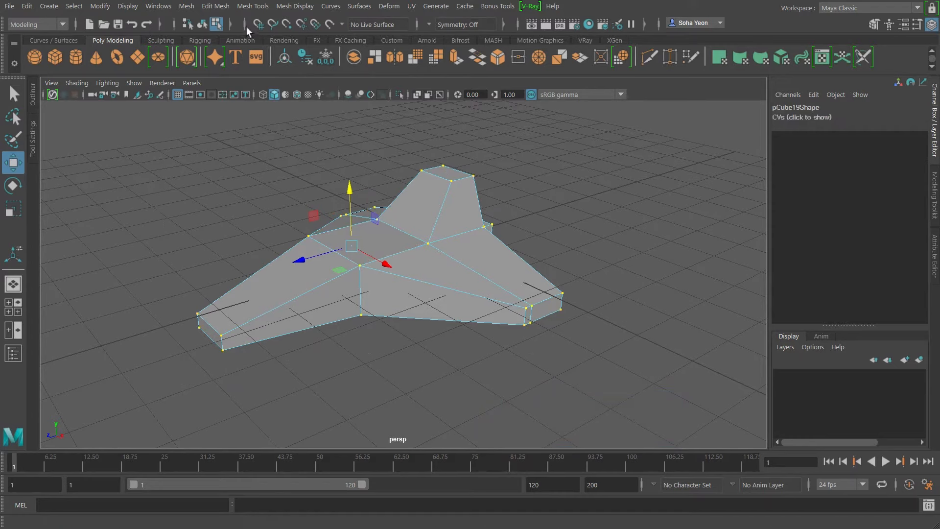
click(224, 11)
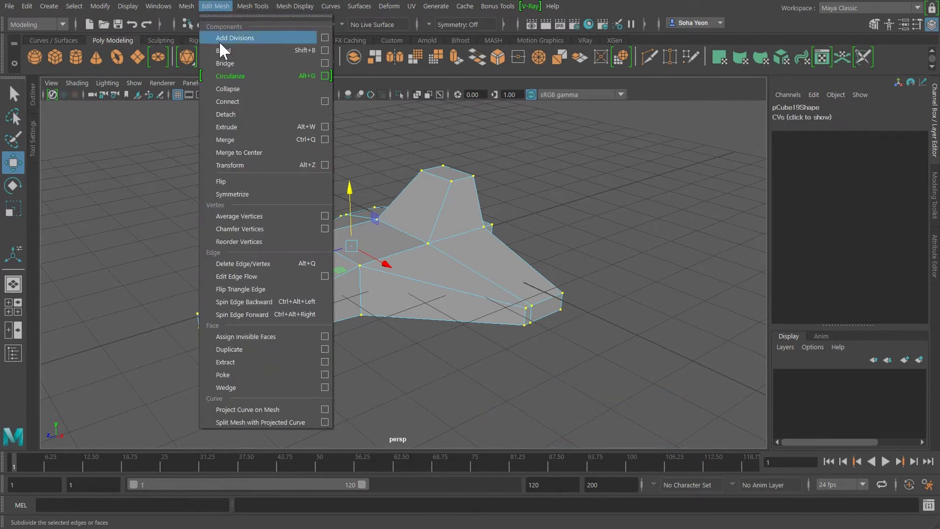
click(235, 139)
click(573, 233)
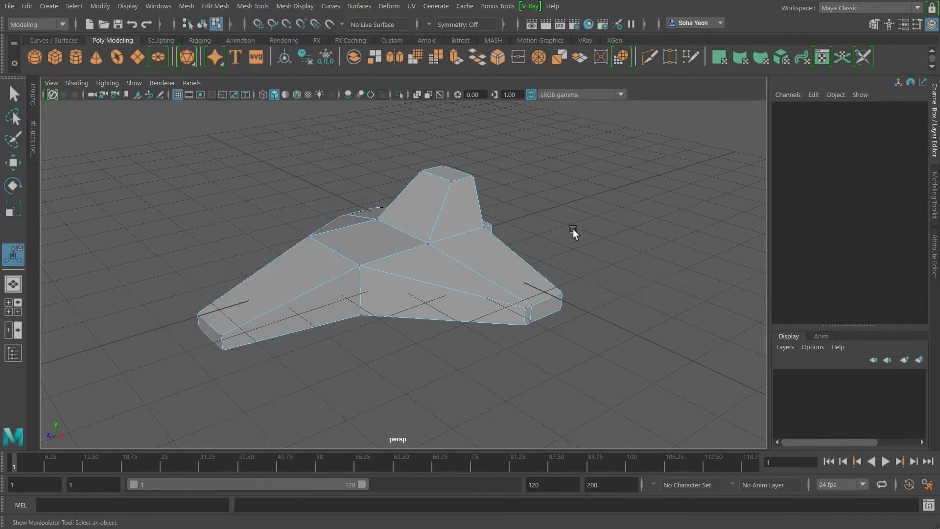
- Raise the upper hull face in front of the fin again, undo the move and delete that face
key(alt+3)
click(366, 242)
key(w)
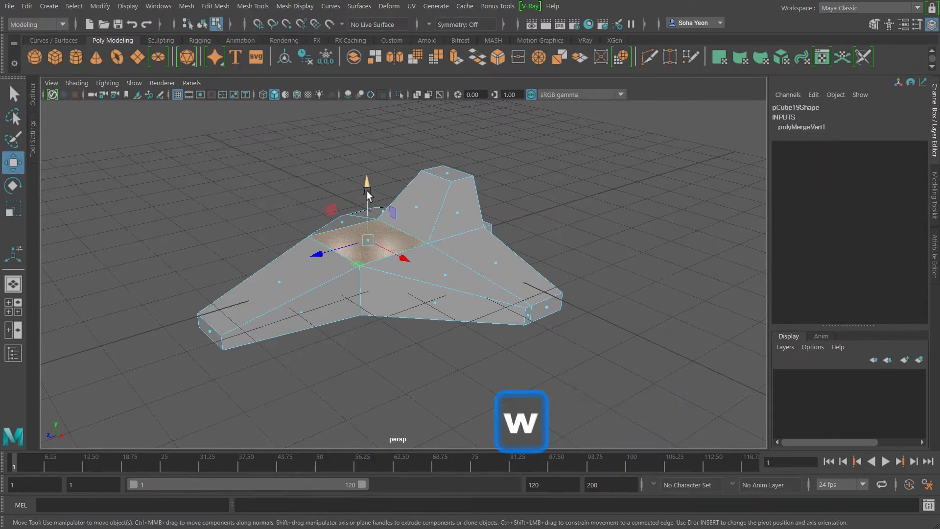
mouse_move(367, 192)
mouse_down()
mouse_move(367, 204)
mouse_move(368, 166)
mouse_move(369, 188)
mouse_up()
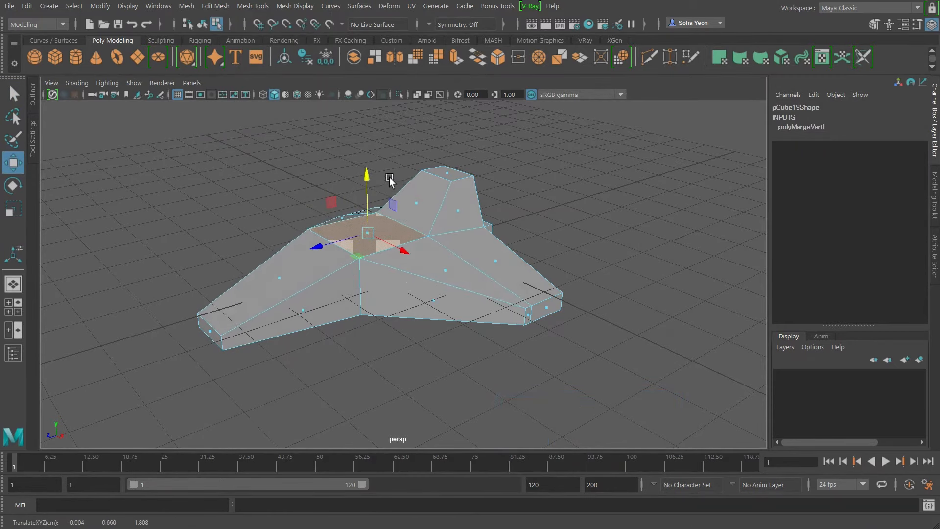
key(z)
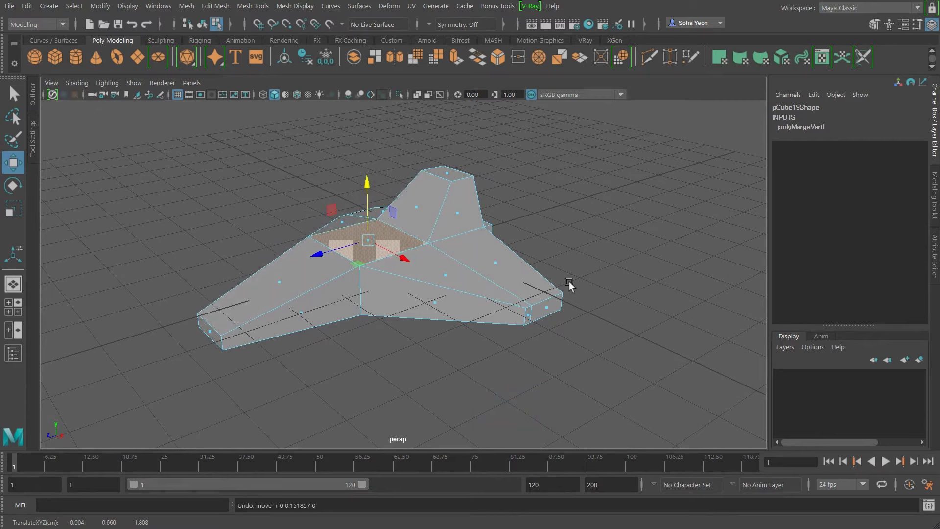
key(Delete)
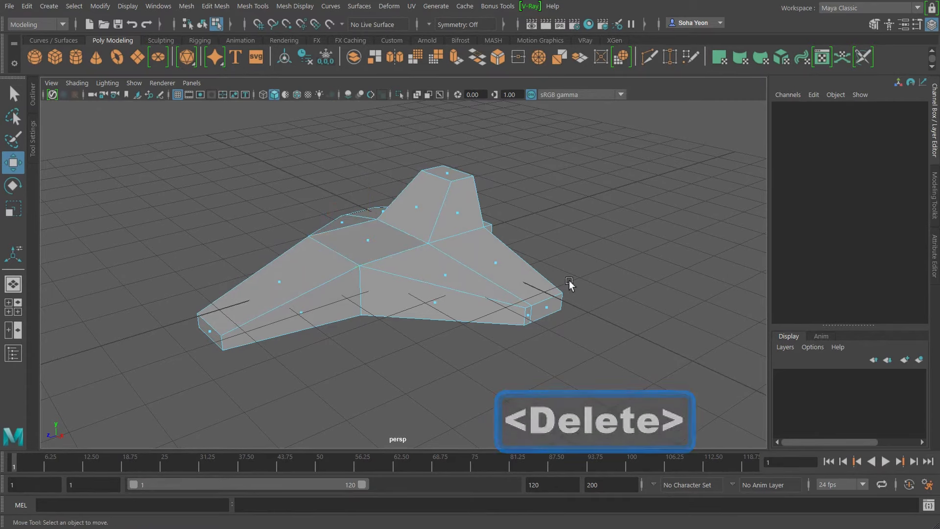
- Try deleting the remaining face at the same spot on the hull and undo the deletion
click(367, 243)
key(Delete)
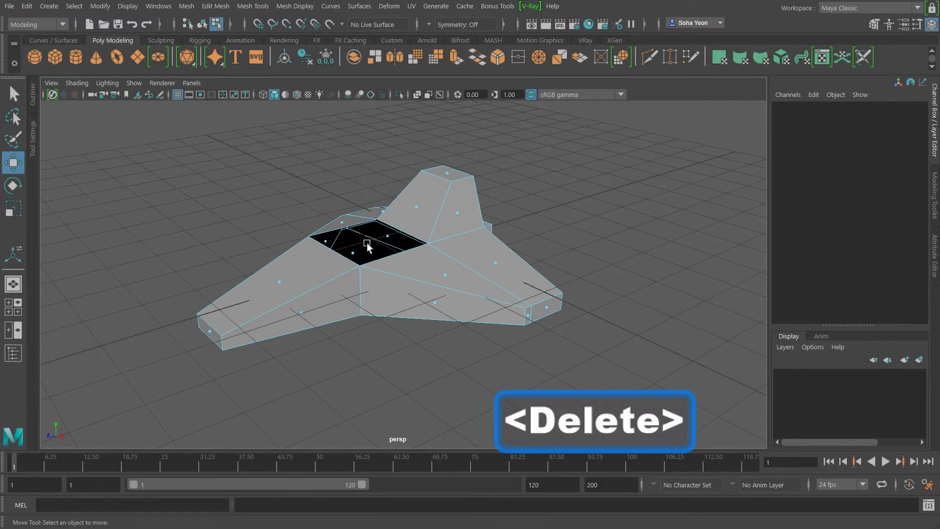
key(z)
key(z)
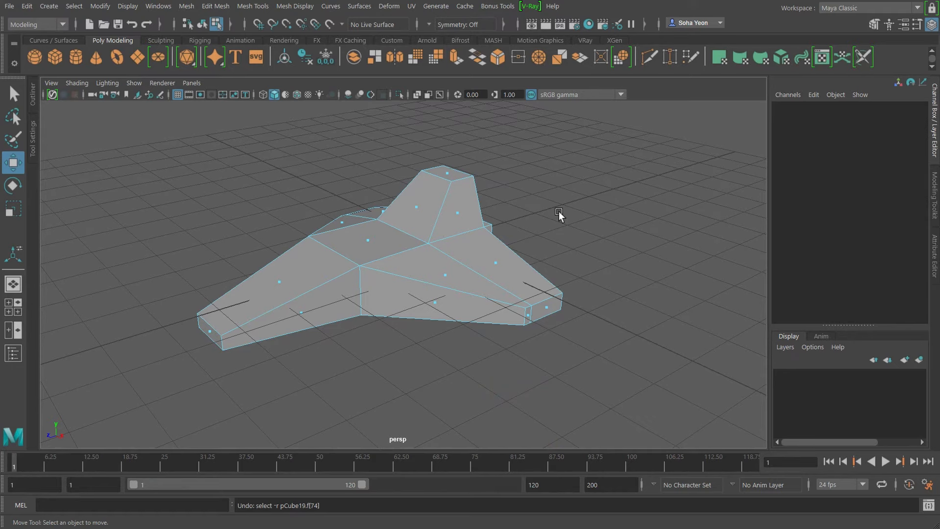
- Return the spaceship mesh to object mode and run Cleanup on it with only lamina faces (faces sharing all edges) set for removal
key(alt+grave)
click(186, 6)
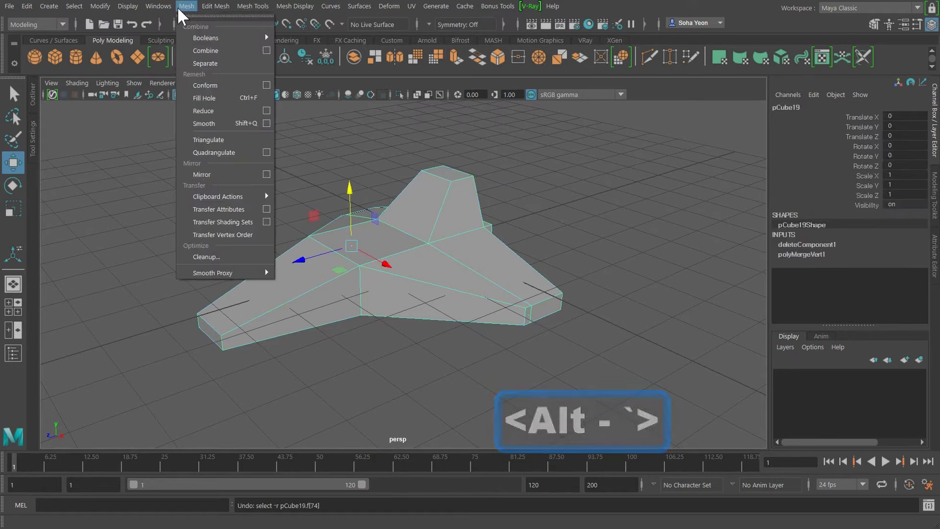
click(240, 257)
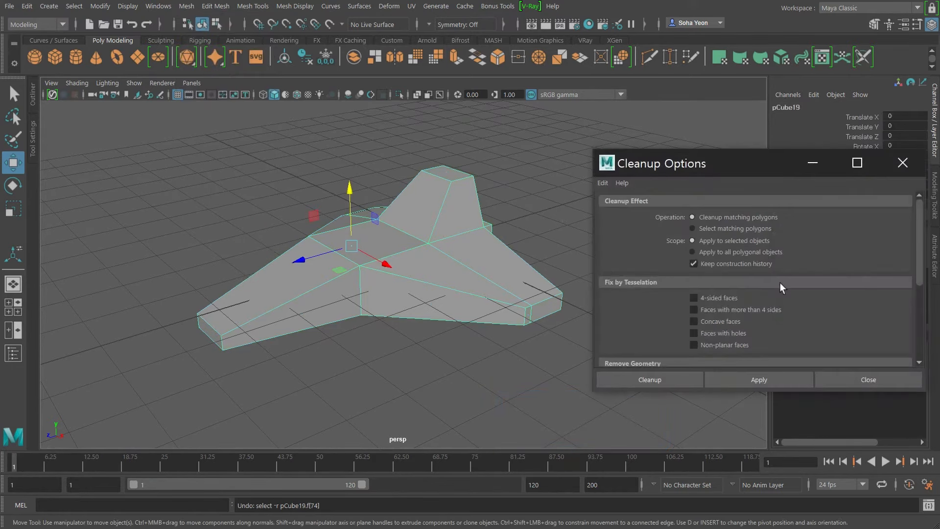
scroll(781, 283, down, 3)
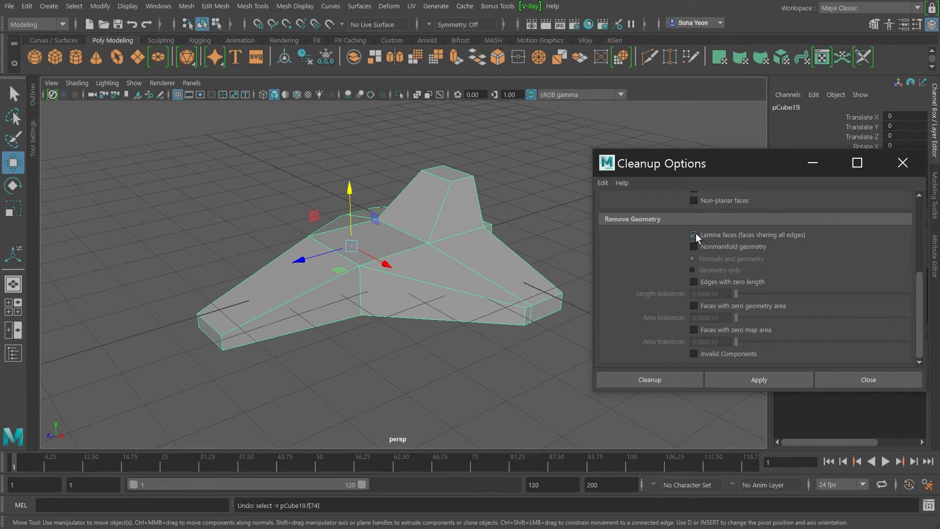
click(641, 380)
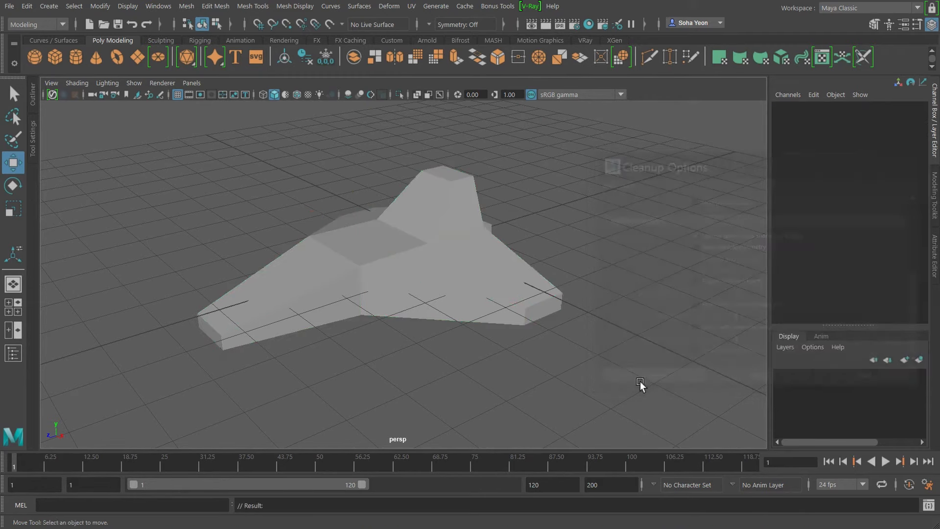
- Try deleting the upper hull face in front of the fin, undo the deletion and return the mesh to object mode
click(444, 283)
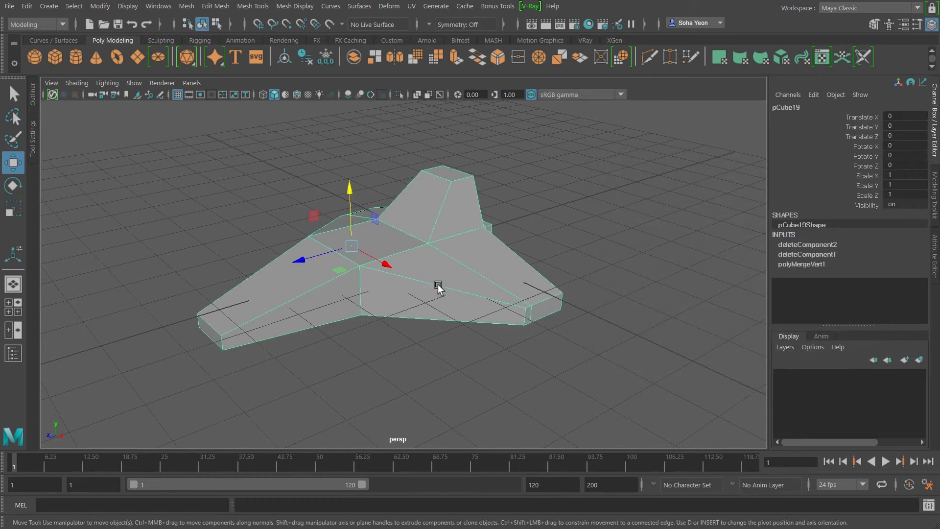
key(alt+3)
click(374, 240)
key(Delete)
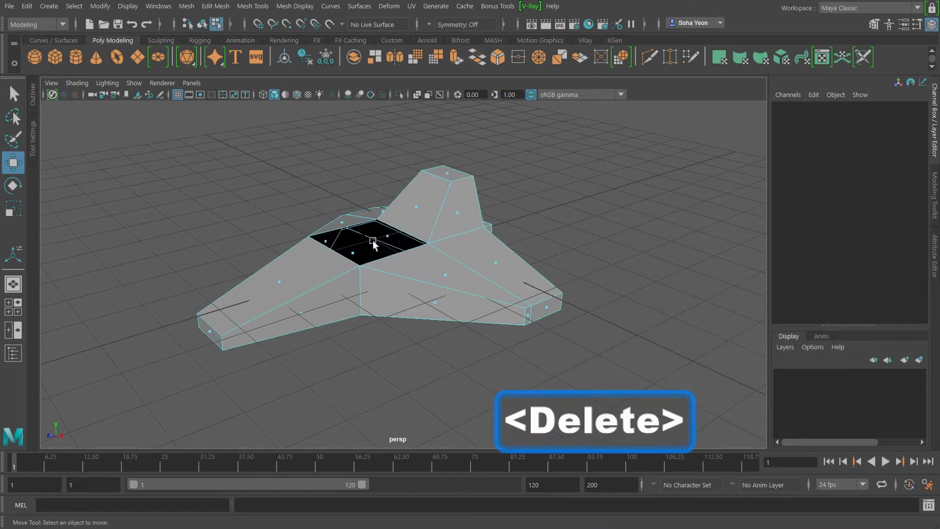
key(z)
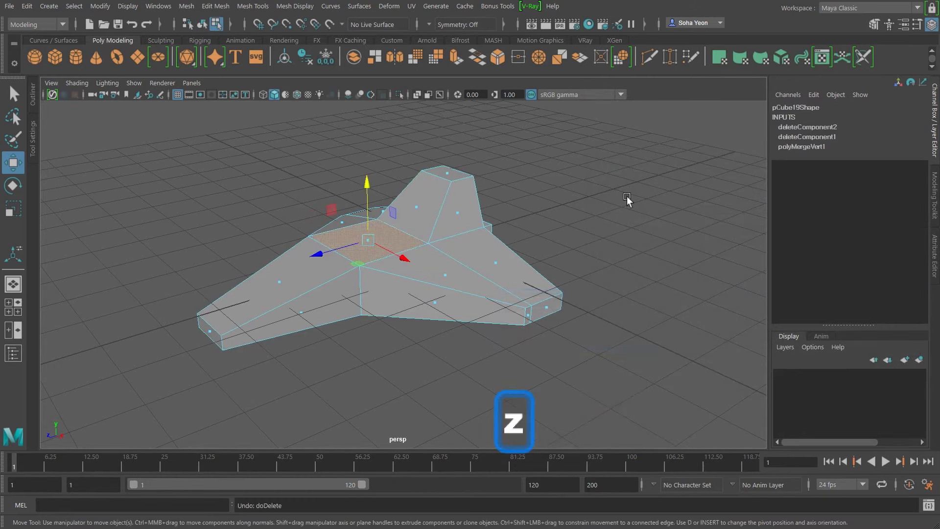
key(alt+grave)
alt+drag(571, 203, 619, 219)
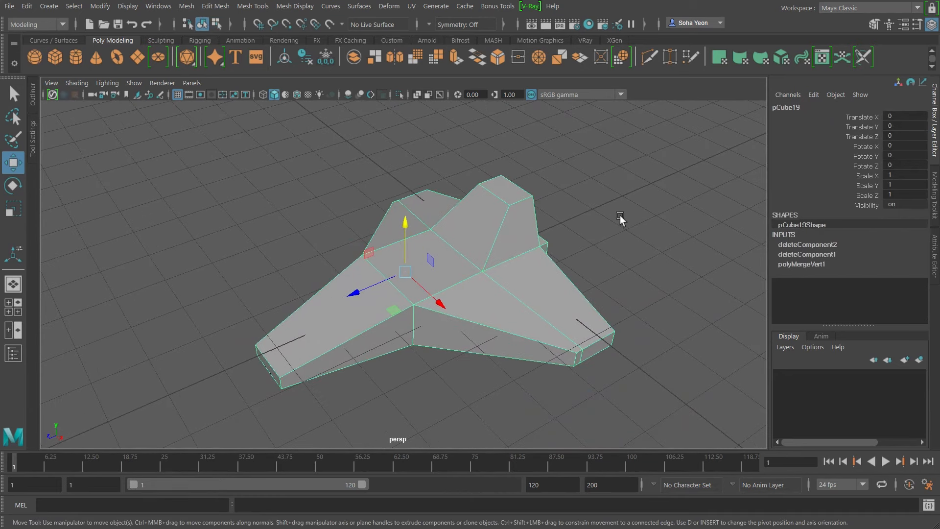